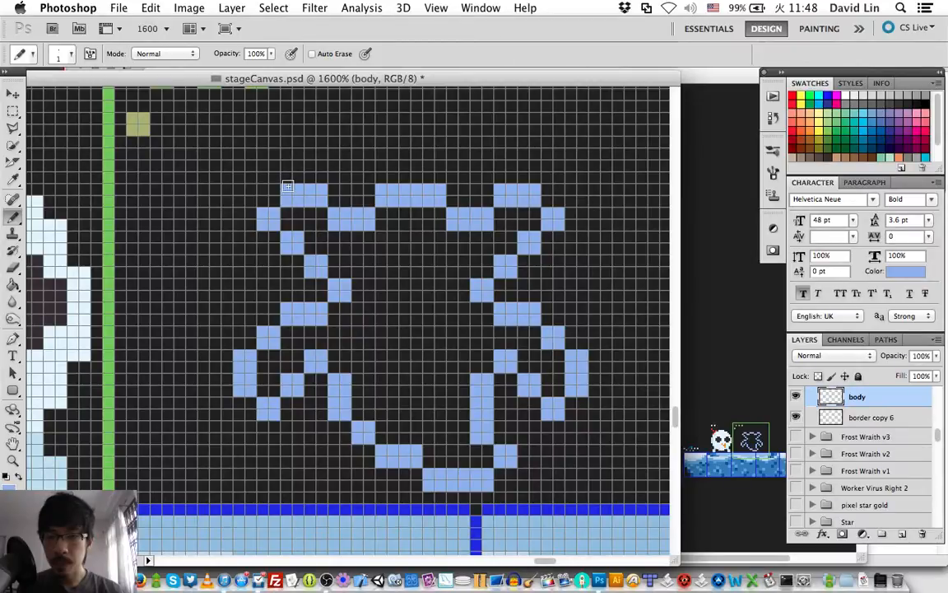
- Reshape the creature's raised left arm tip in light blue, clearing its top corner and adding a block two pixels higher
key(e)
click(293, 195)
key(b)
drag(272, 190, 274, 201)
drag(296, 165, 297, 177)
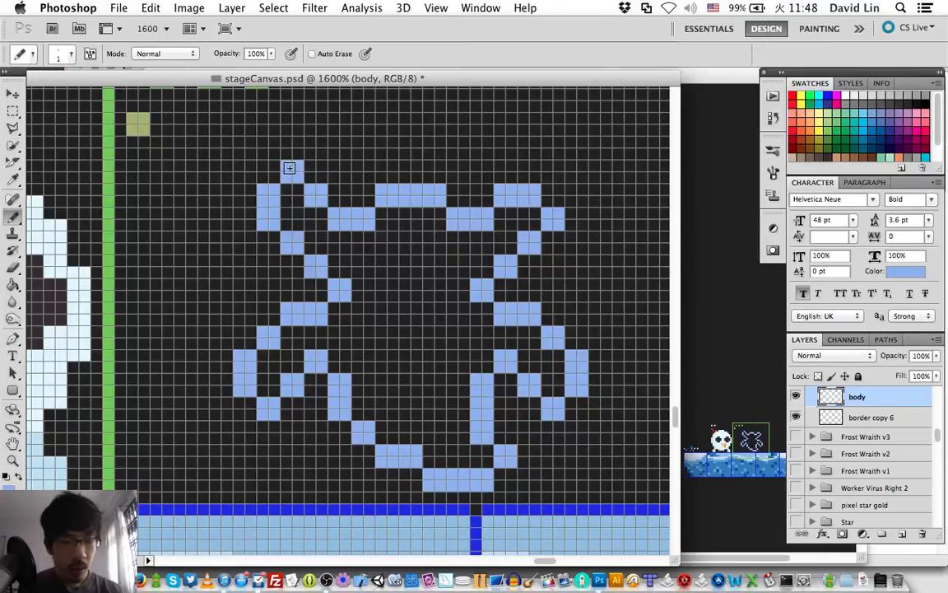
- Reshape the raised right arm tip to mirror the left one, erasing its old corner and redrawing it higher in light blue
key(e)
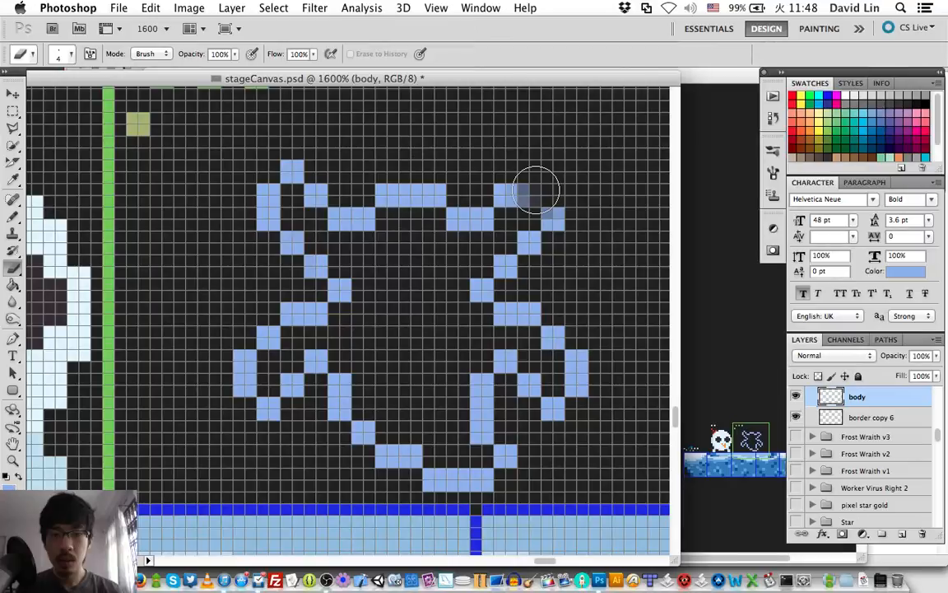
drag(536, 191, 545, 201)
key(b)
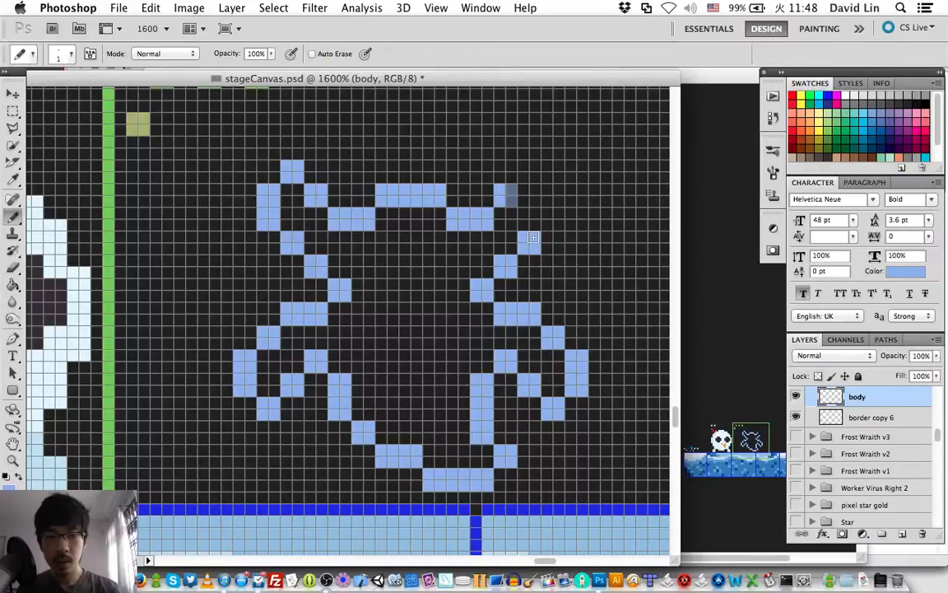
drag(533, 237, 529, 171)
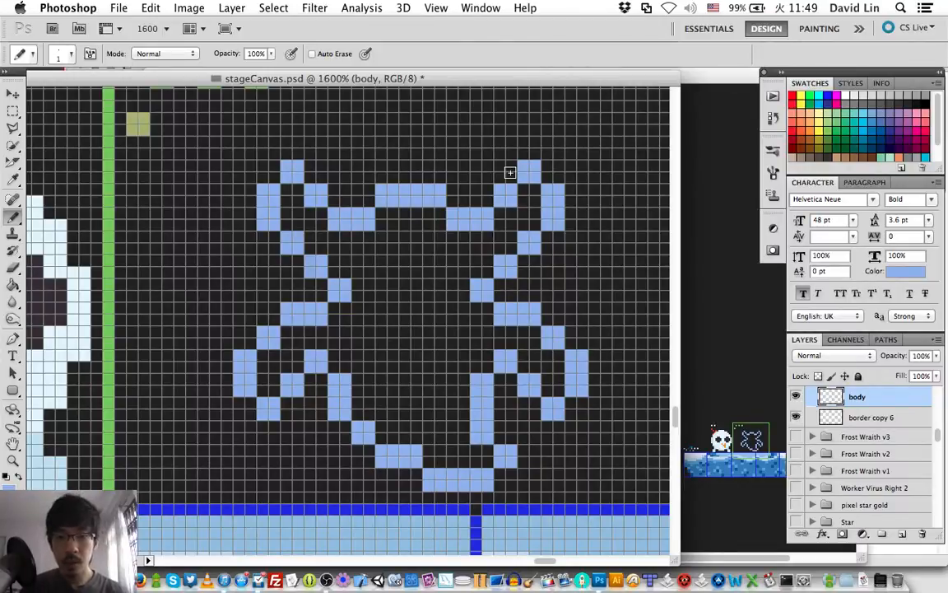
- Erase the head's old top outline and redraw it two pixels higher with stepped shoulders on both sides
key(e)
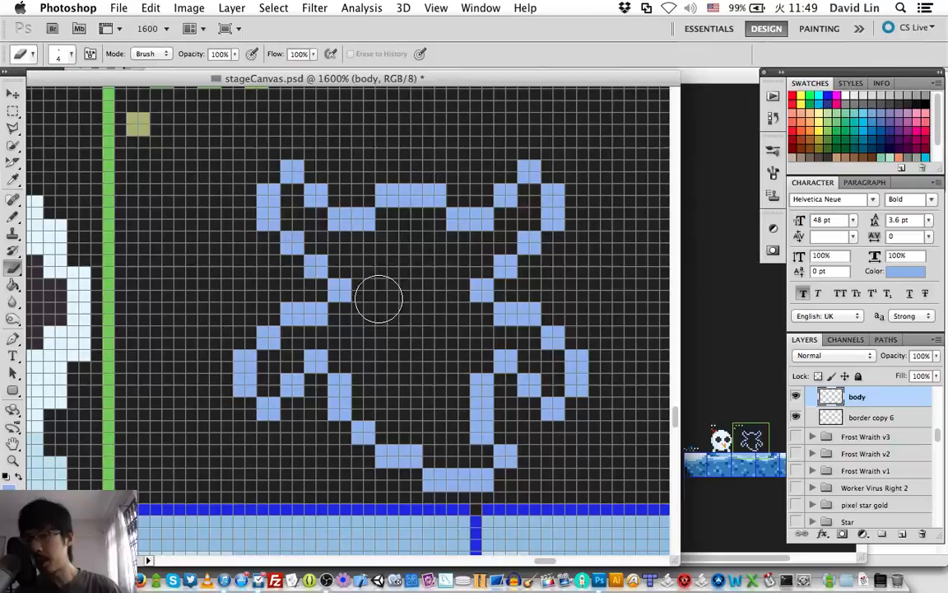
click(368, 215)
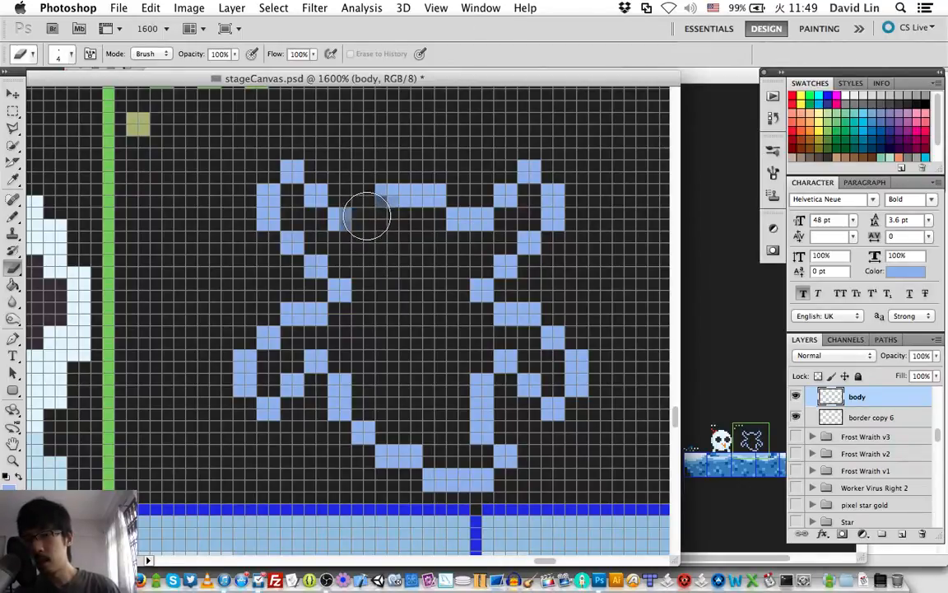
click(448, 216)
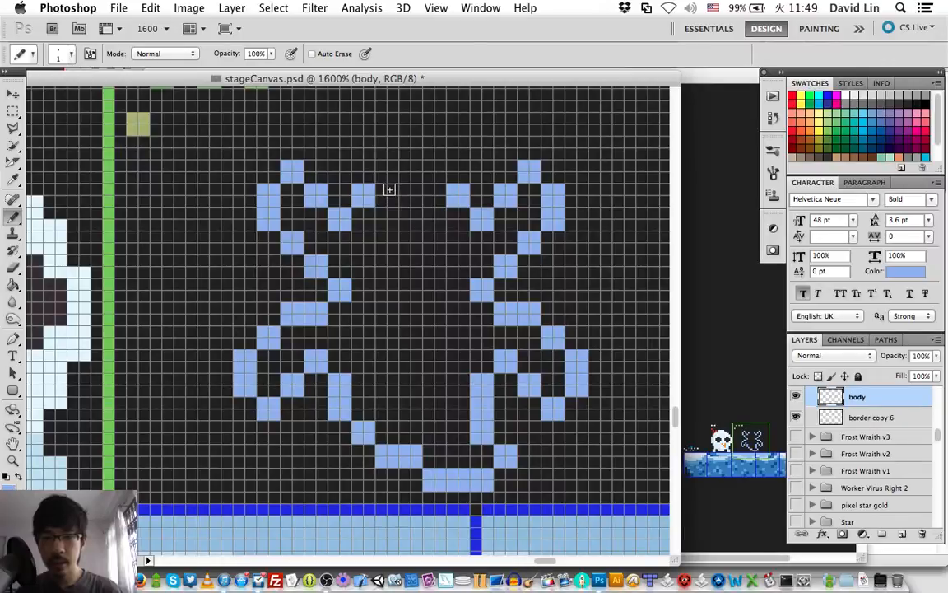
mouse_move(394, 165)
mouse_down()
mouse_move(382, 166)
mouse_move(438, 168)
mouse_up()
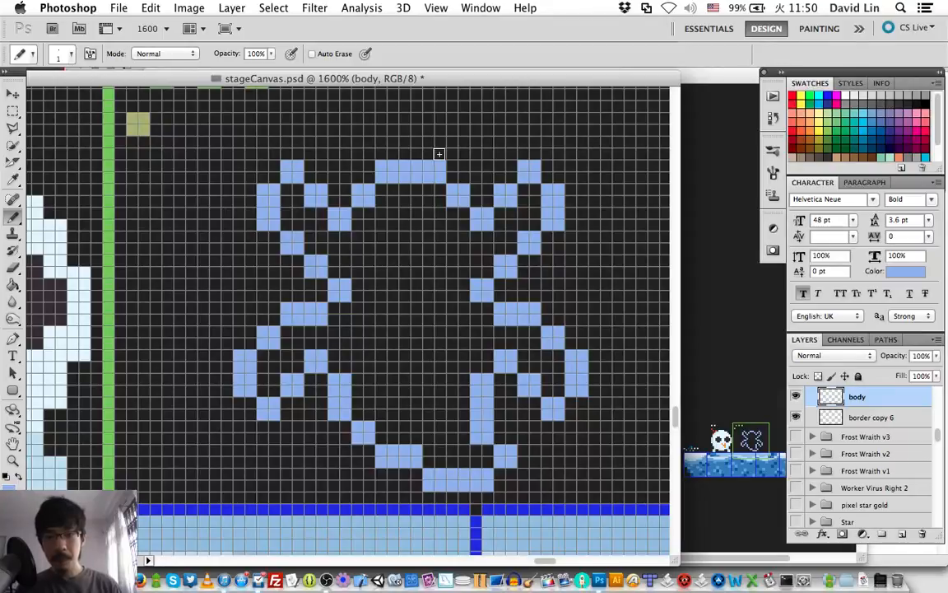
- Create a new layer named "fill" above the body layer
key(super+shift+n)
text(fu)
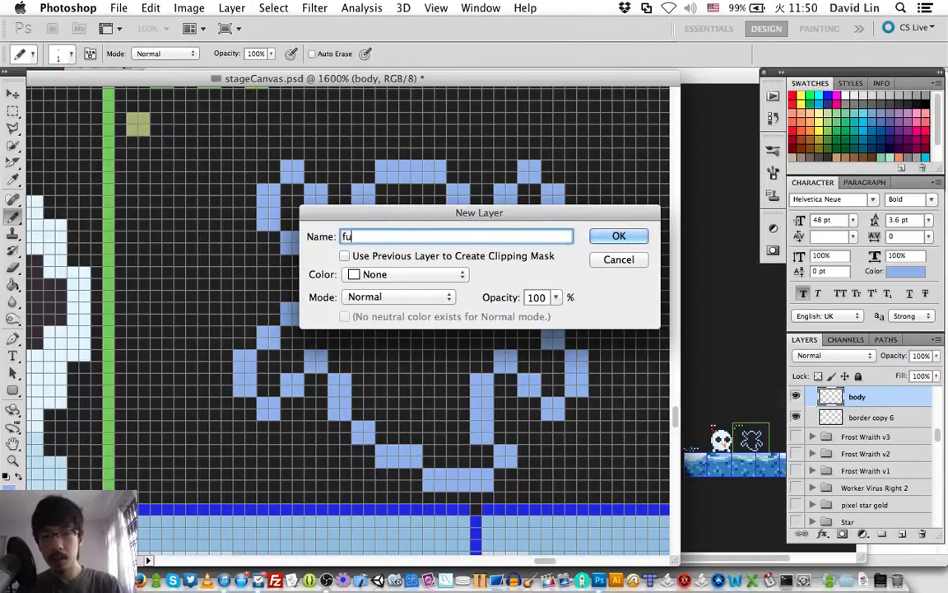
text(ill)
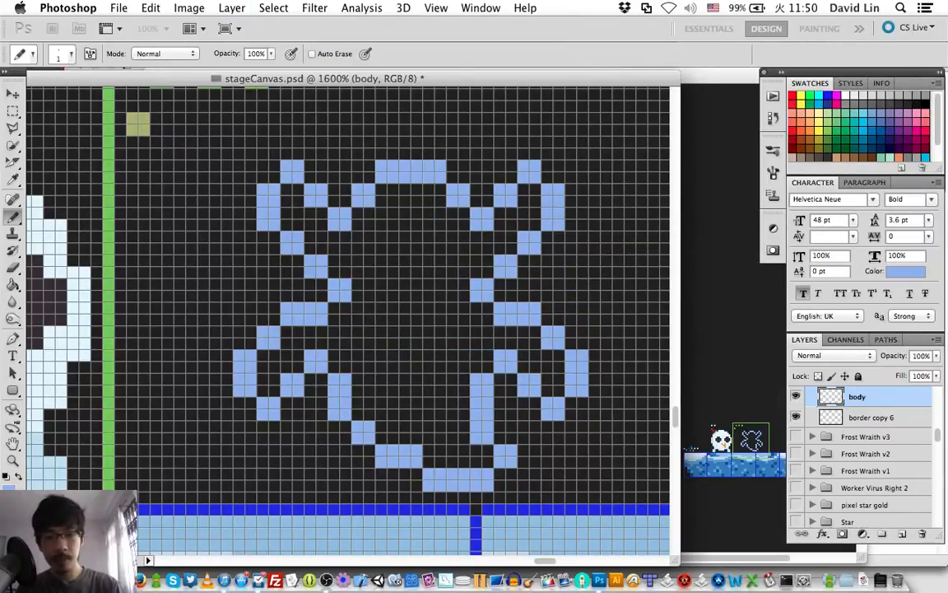
key(Return)
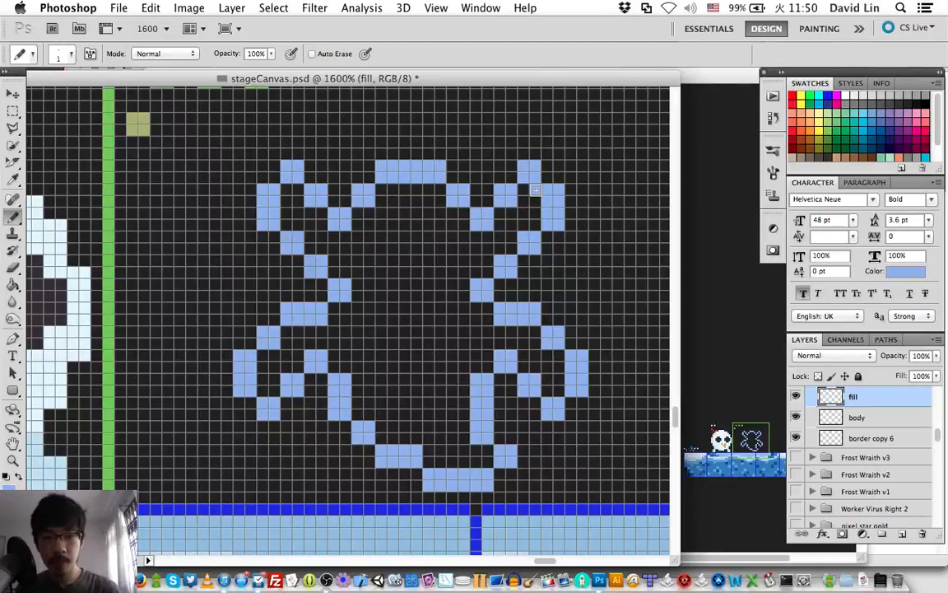
- Fill the creature's interior with light blue, penciling in the right arm and filling the remaining area with the Paint Bucket
mouse_move(535, 190)
mouse_down()
mouse_move(509, 234)
mouse_move(465, 270)
mouse_move(463, 306)
mouse_move(541, 333)
mouse_up()
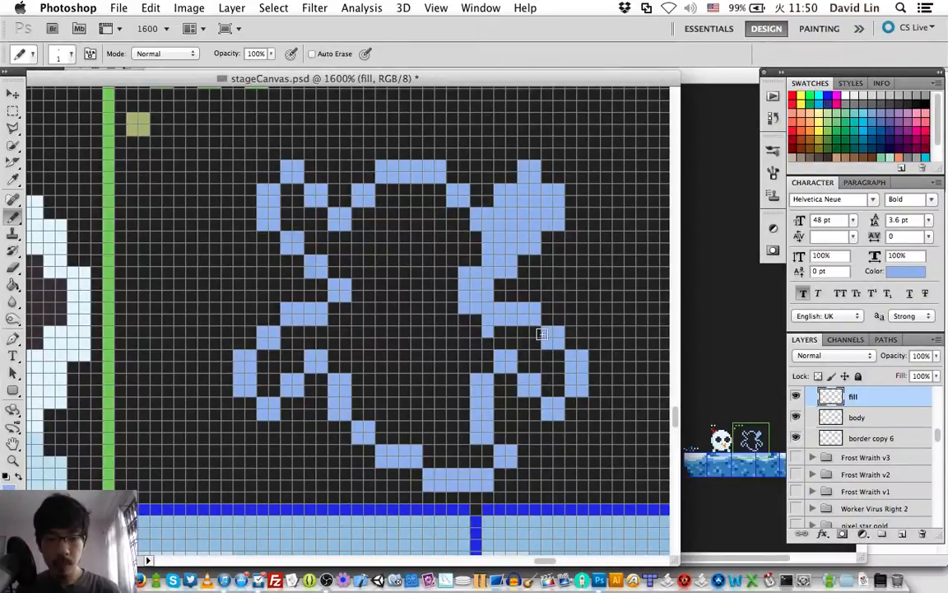
key(g)
click(449, 345)
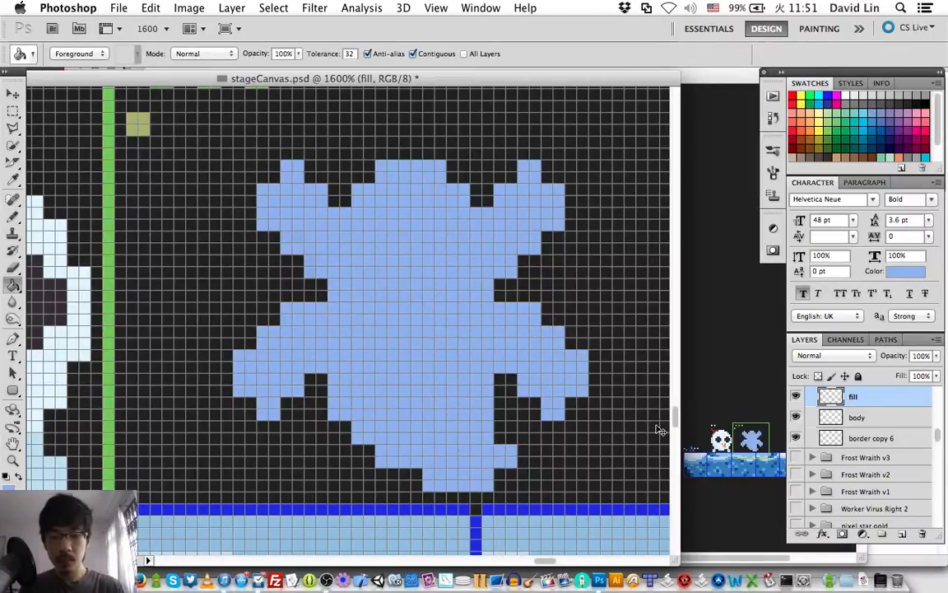
- Create a new layer named "left eye" and set the Pencil tool to the dark foreground colour
key(super+shift+n)
text(left eye)
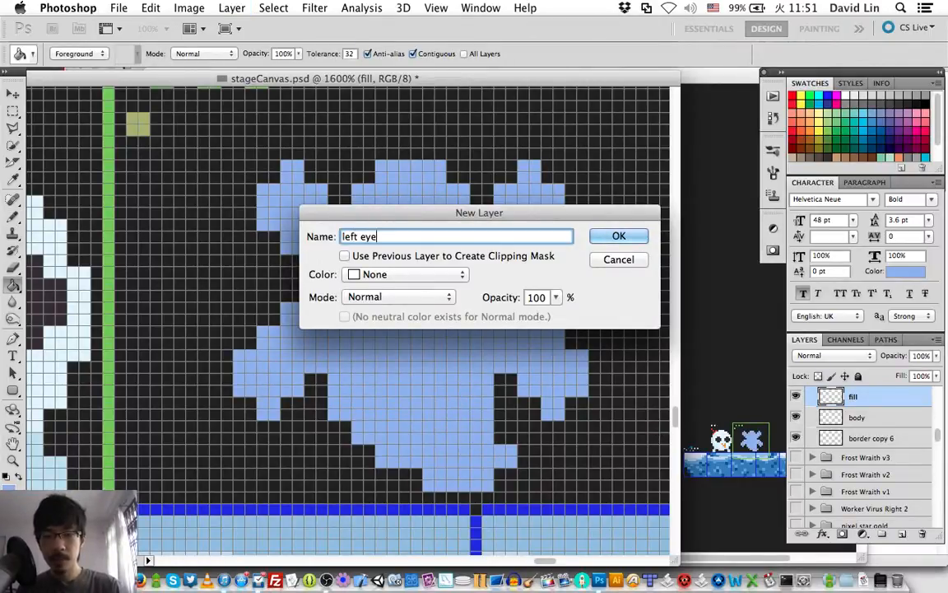
key(Return)
key(b)
key(d)
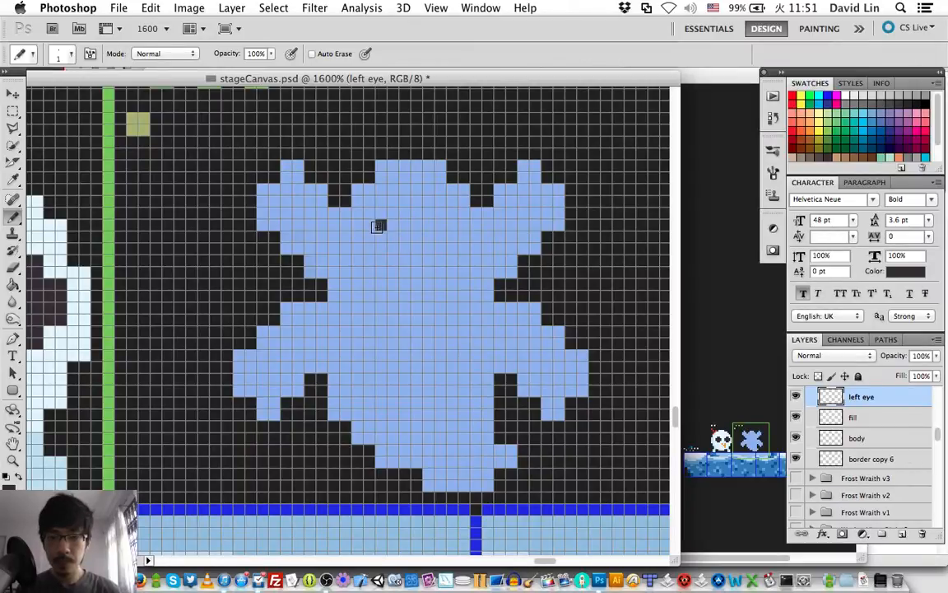
- Draw a dark square eye about 4 by 4 pixels on the head's left half, undoing the misplaced lower pixels first
drag(377, 225, 393, 248)
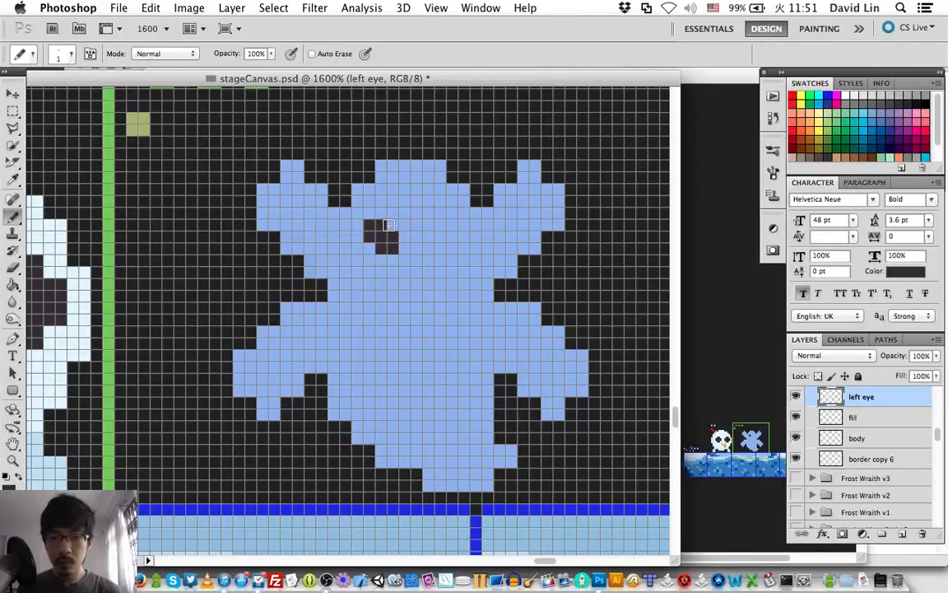
key(super+alt+z)
key(super+alt+z)
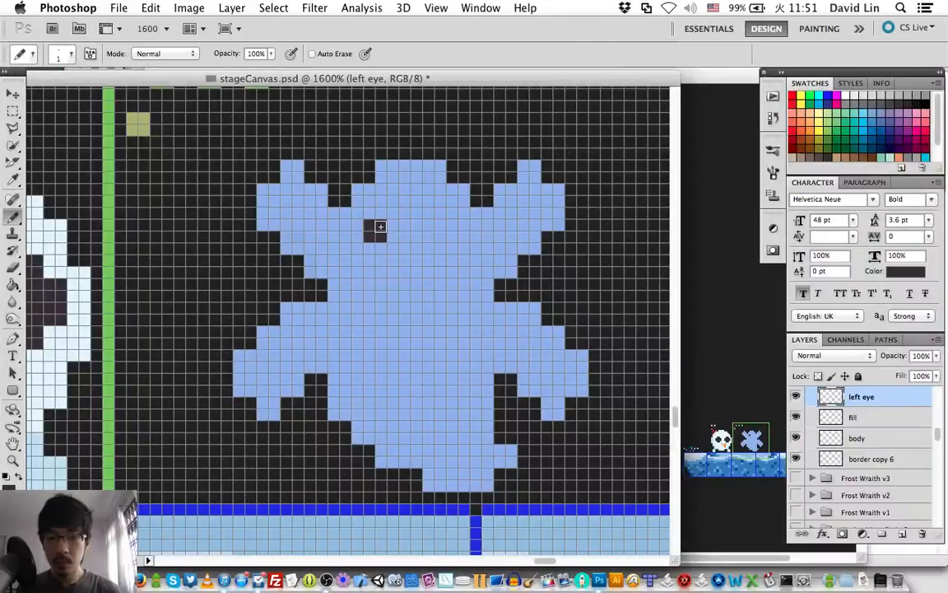
drag(393, 226, 370, 249)
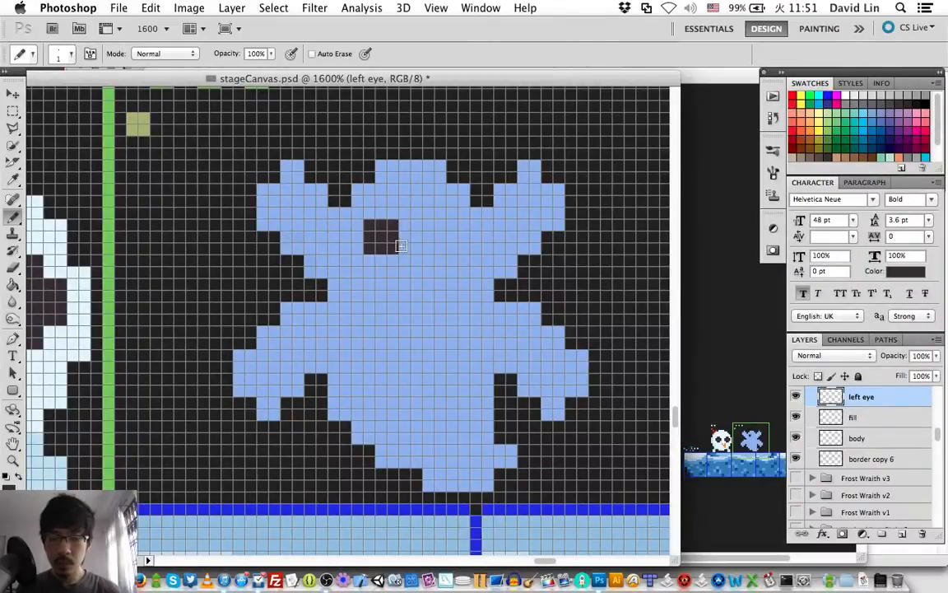
drag(405, 237, 382, 260)
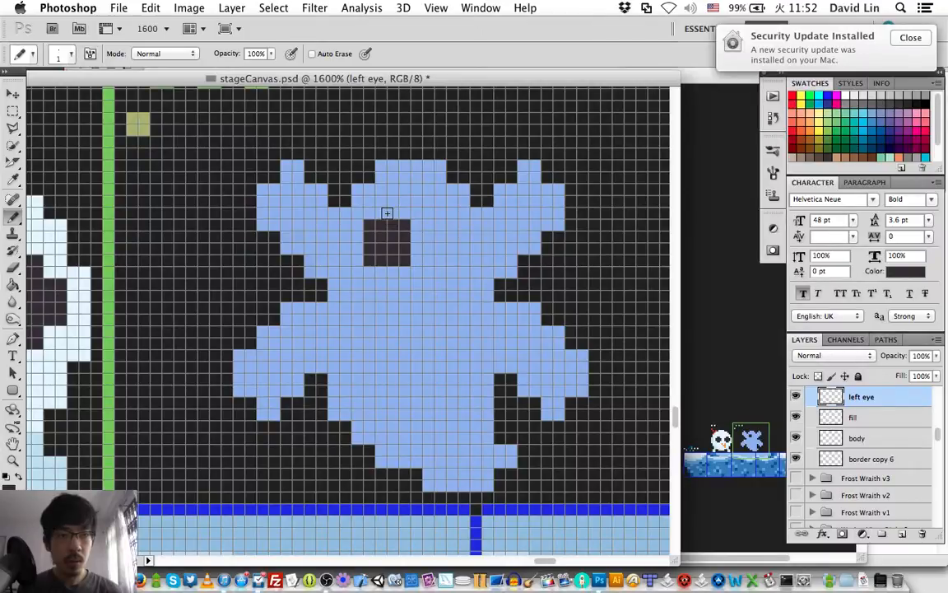
- Dismiss the system notification and try extending the square eye upward and sideways, undoing each addition
click(910, 37)
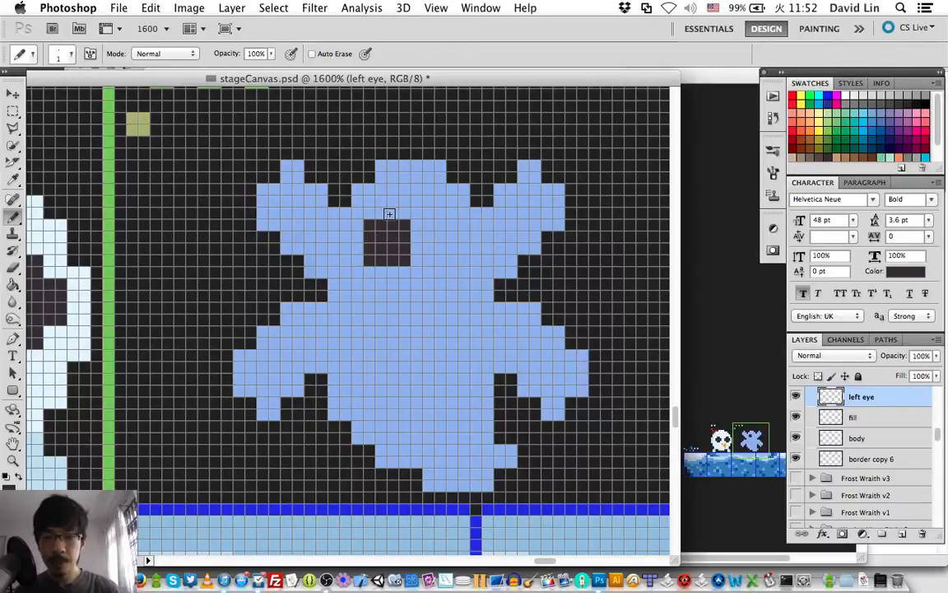
drag(389, 214, 381, 201)
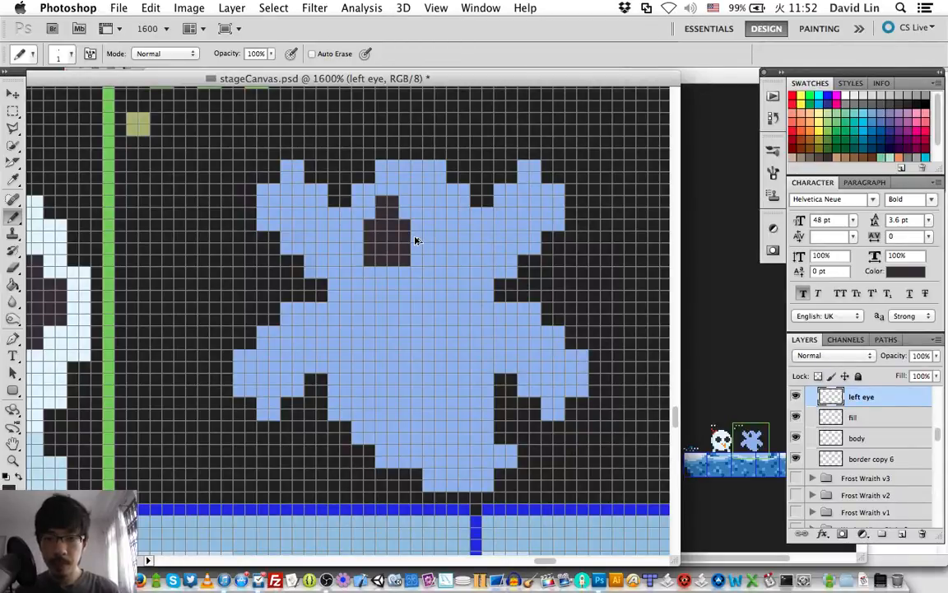
key(super+z)
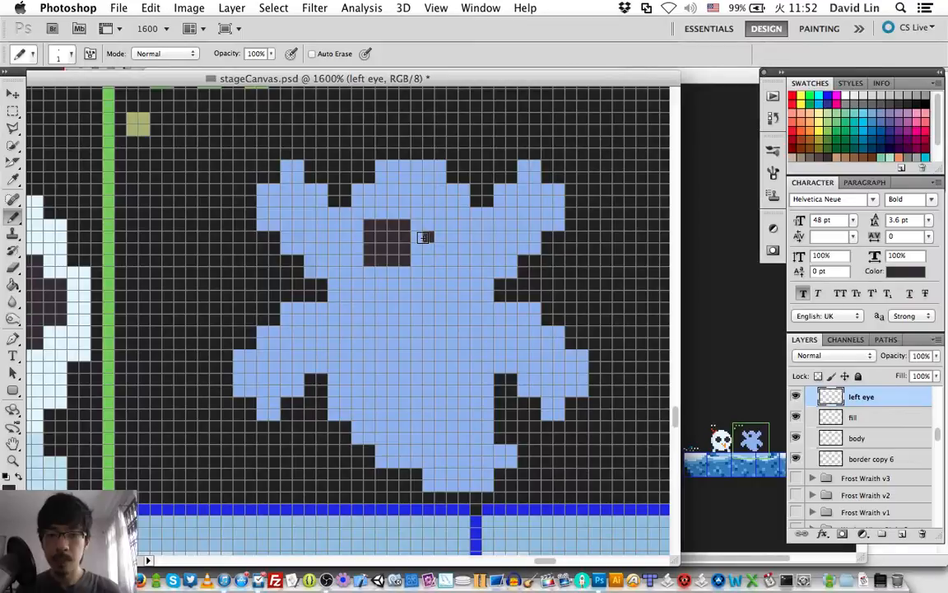
drag(422, 238, 416, 238)
key(super+z)
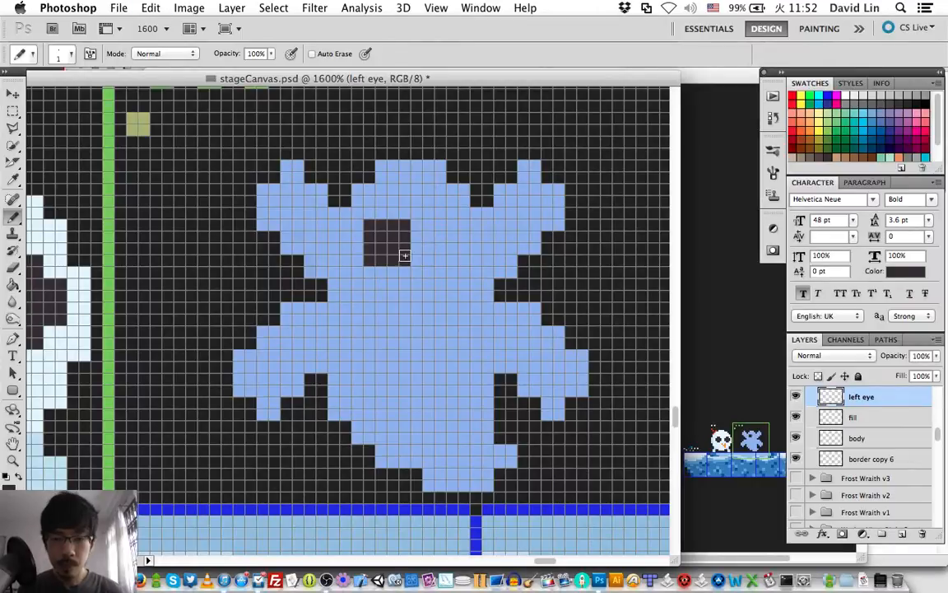
- Nudge the square eye one pixel right and two pixels down, and delete its "left eye" layer
key(v)
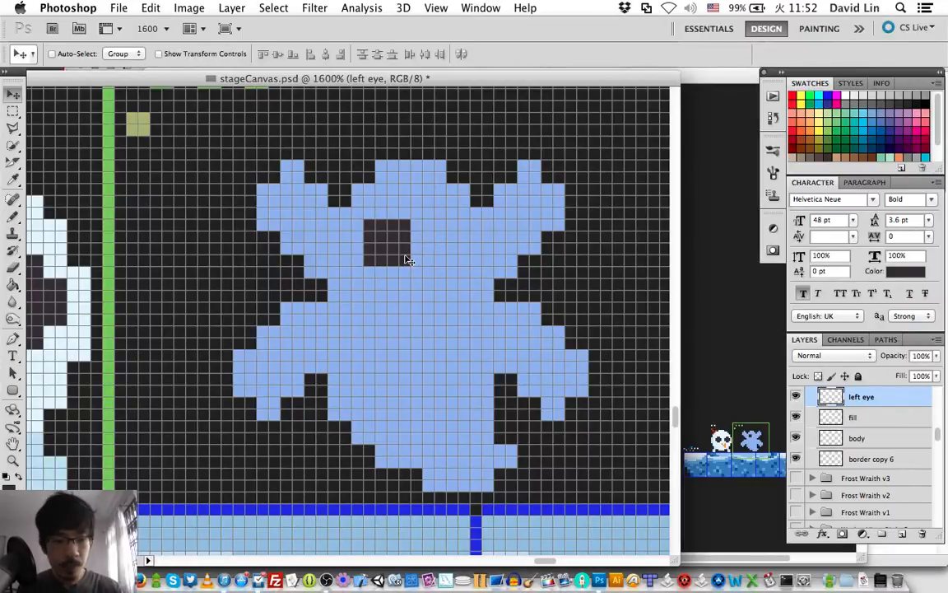
key(Right)
key(Down)
key(Down)
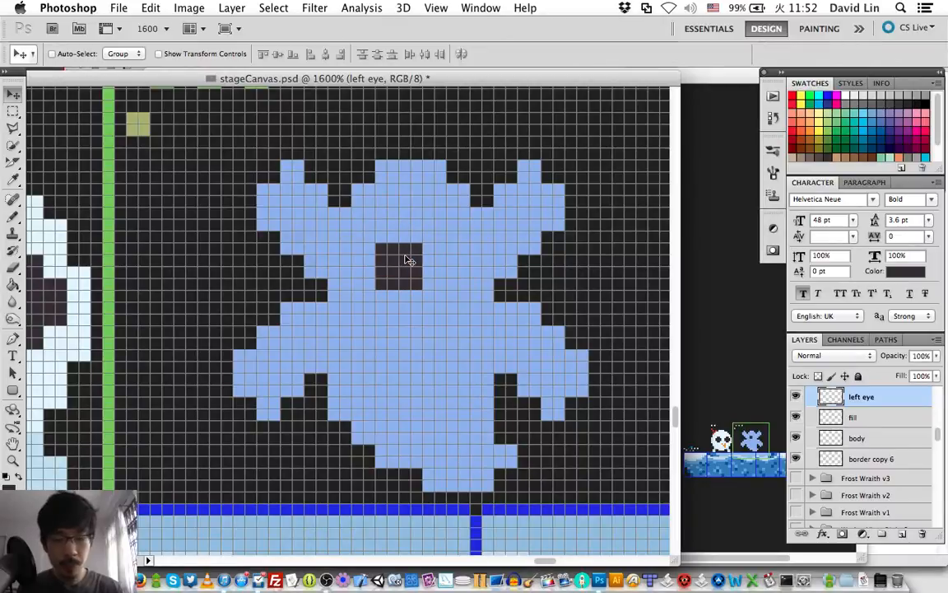
key(BackSpace)
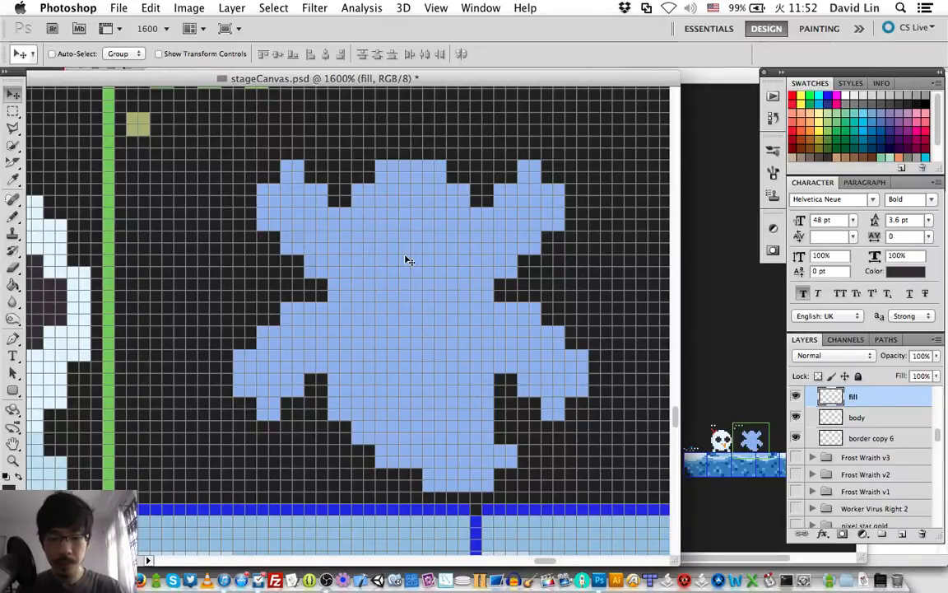
- Create a fresh layer named "left eye" above the fill layer
key(super+shift+n)
text(left eye)
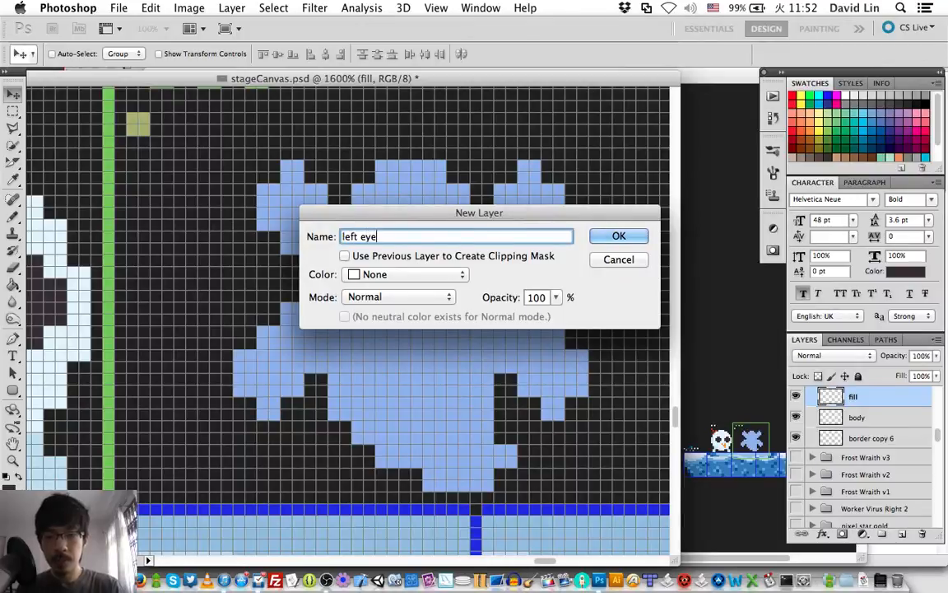
key(Return)
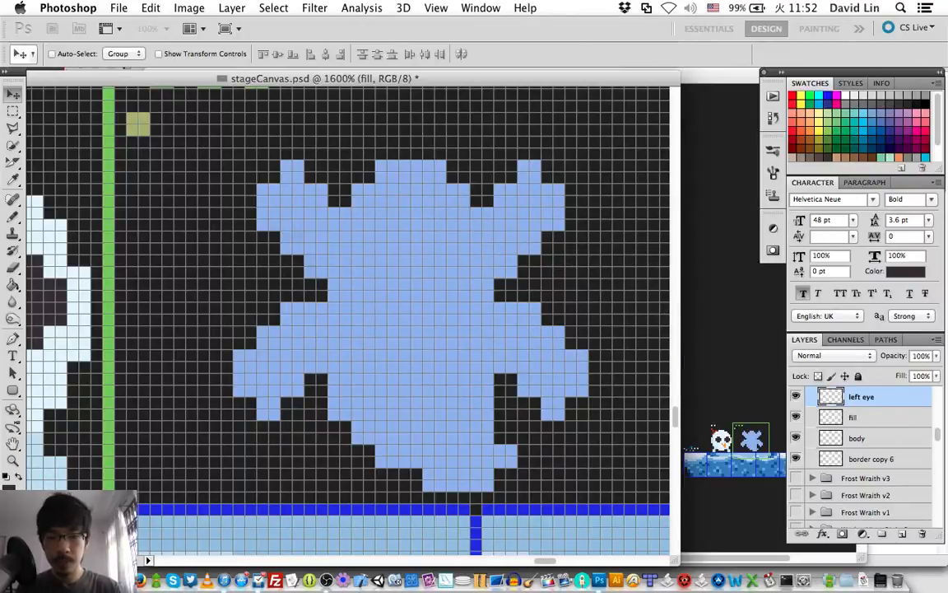
- Draw a dark eye outline about 8 by 8 pixels with cut corners in the middle of the head and fill its centre
key(b)
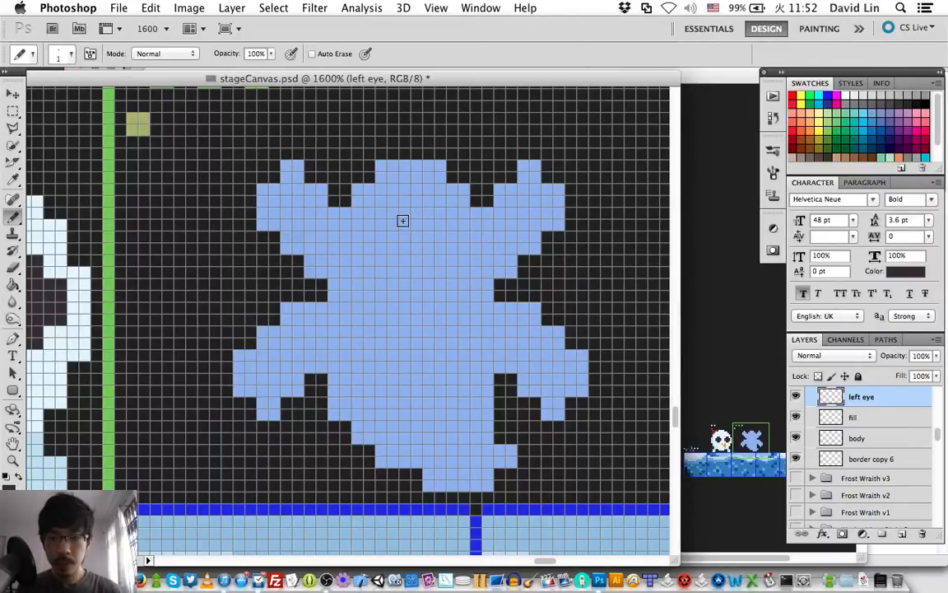
mouse_move(404, 220)
mouse_down()
mouse_move(372, 247)
mouse_move(381, 248)
mouse_up()
drag(440, 237, 442, 247)
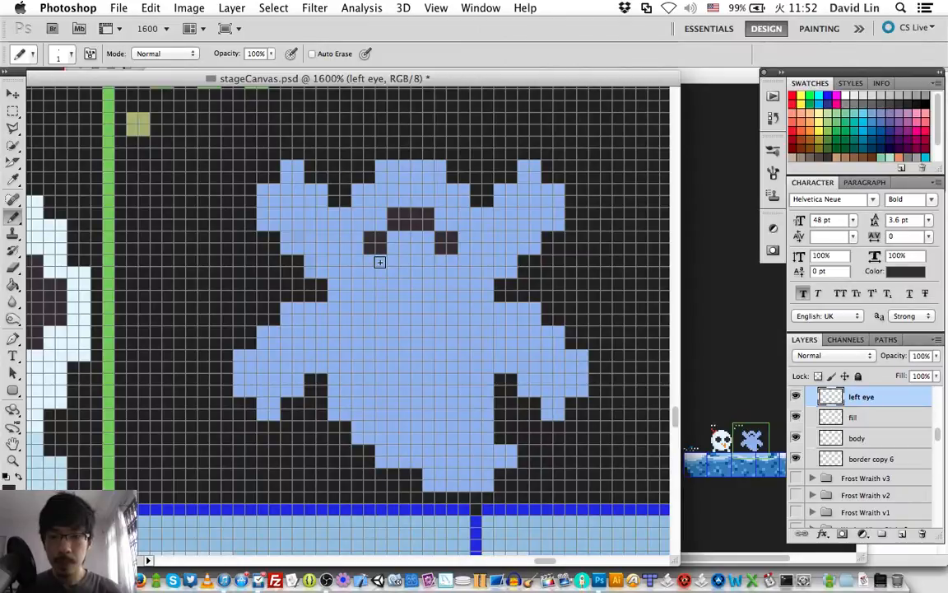
drag(380, 262, 382, 269)
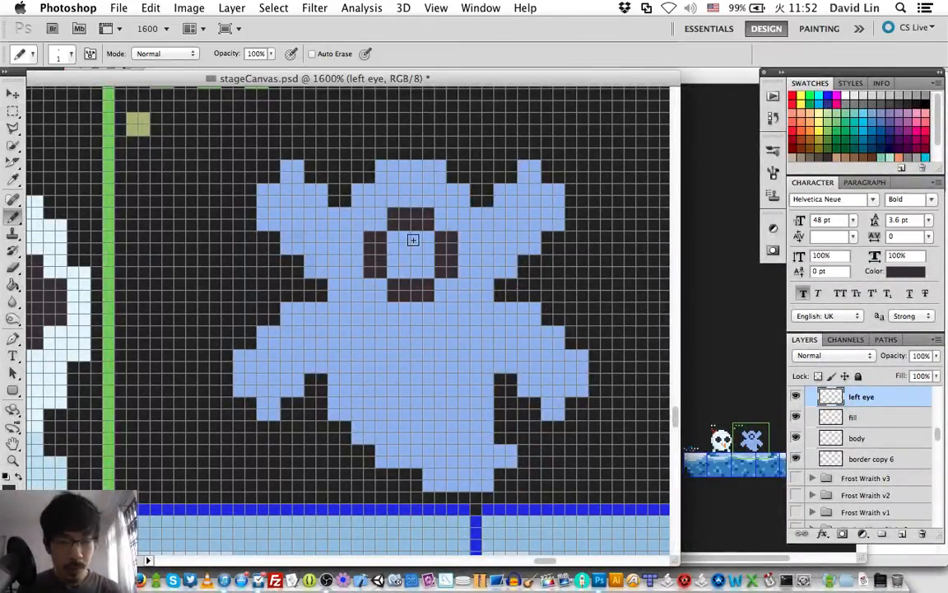
key(super+s)
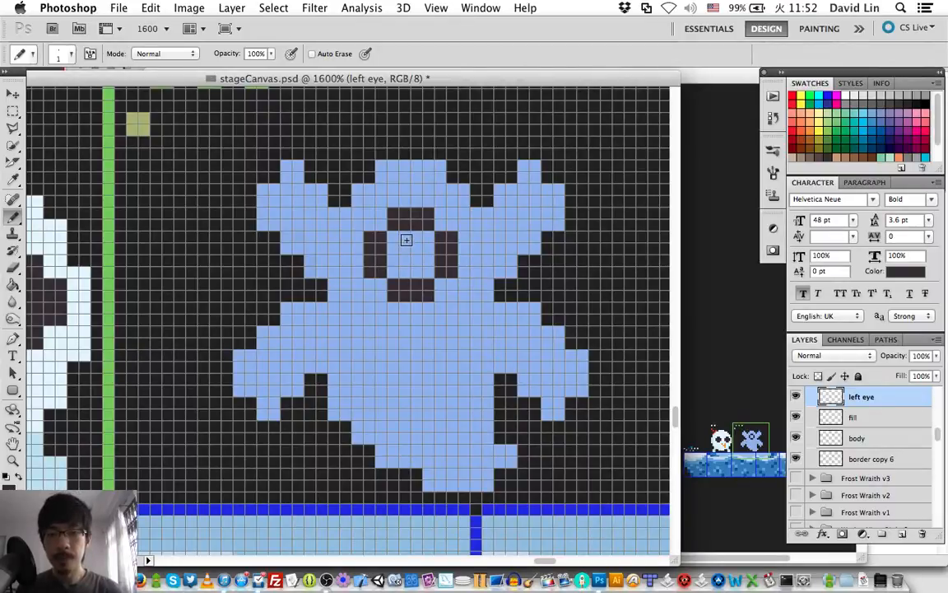
drag(406, 240, 406, 245)
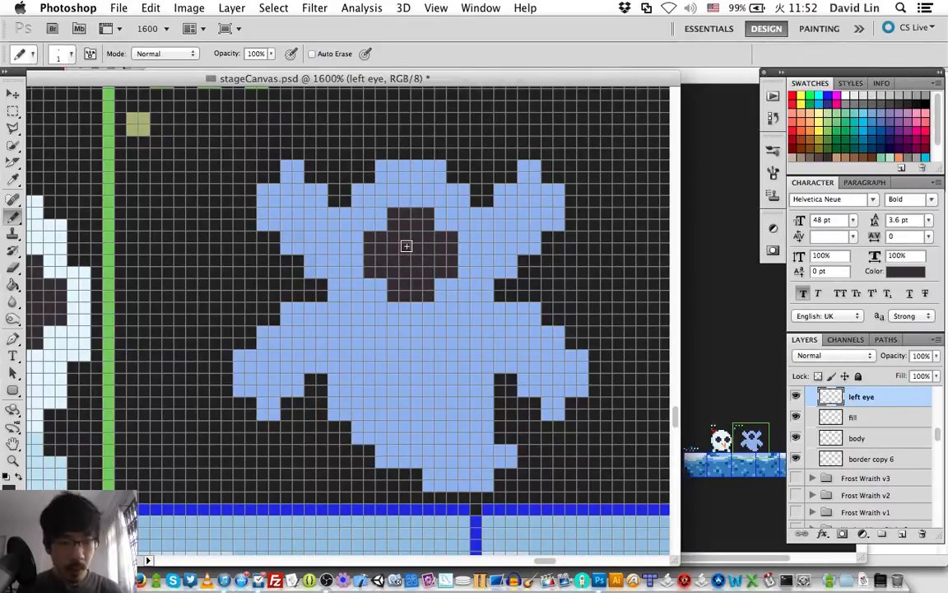
key(super+s)
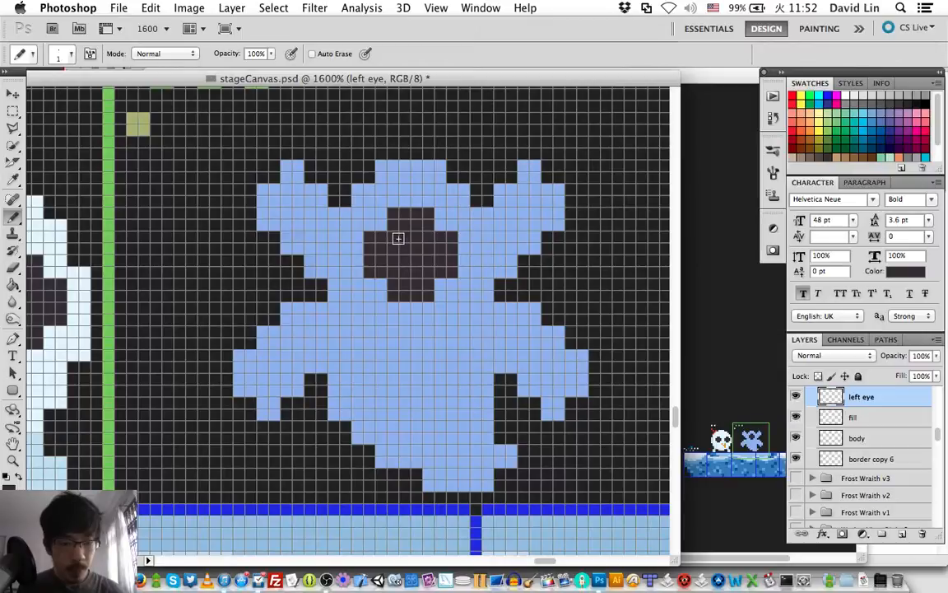
key(v)
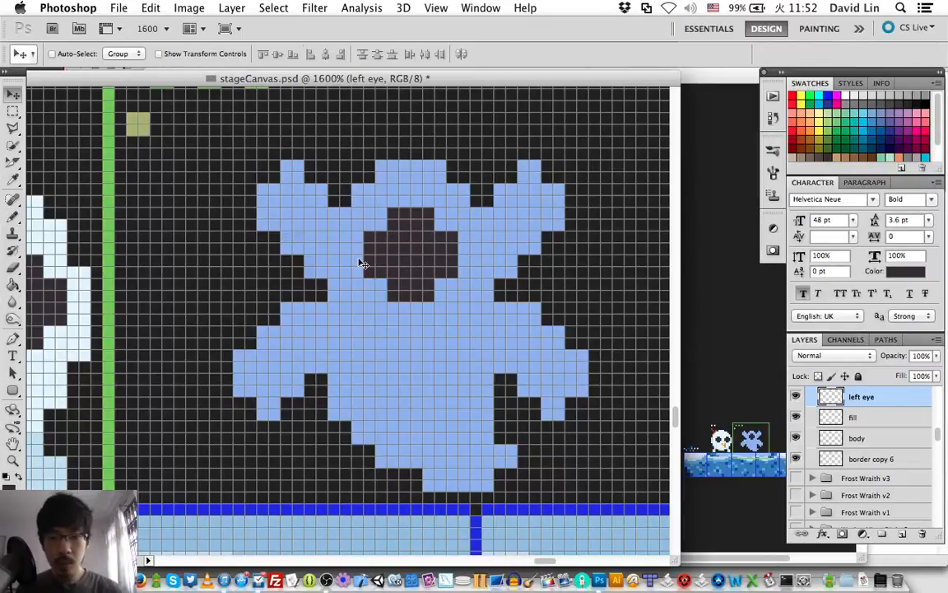
- Try the dark eye up to three pixels lower and one pixel higher on the head, returning it to its starting height
key(Down)
key(Down)
key(Down)
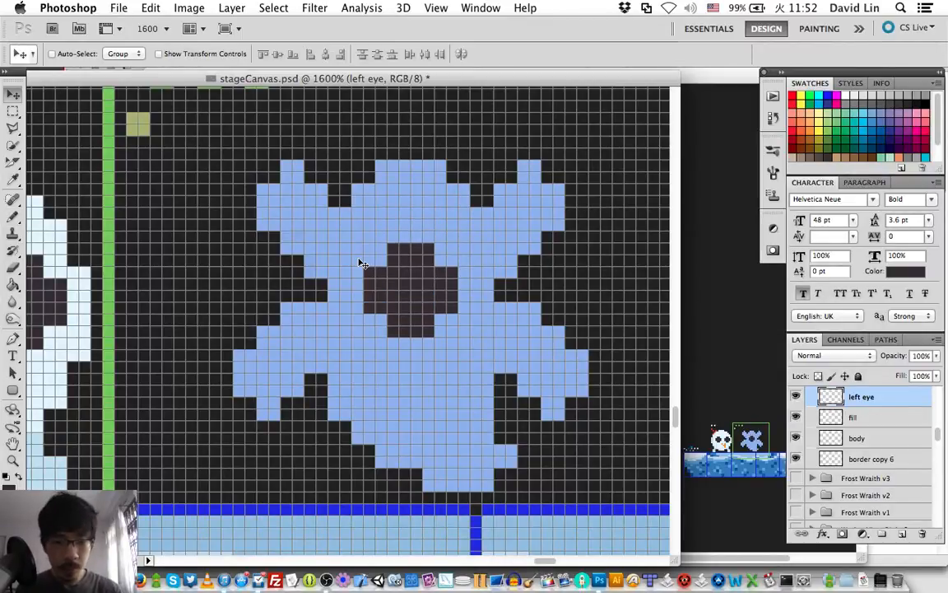
key(Up)
key(Up)
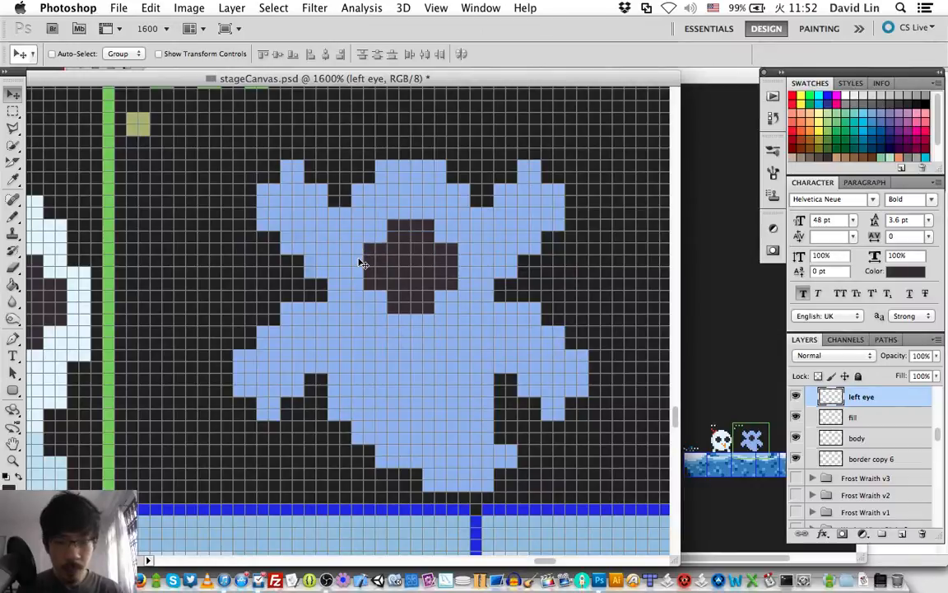
key(Up)
key(Up)
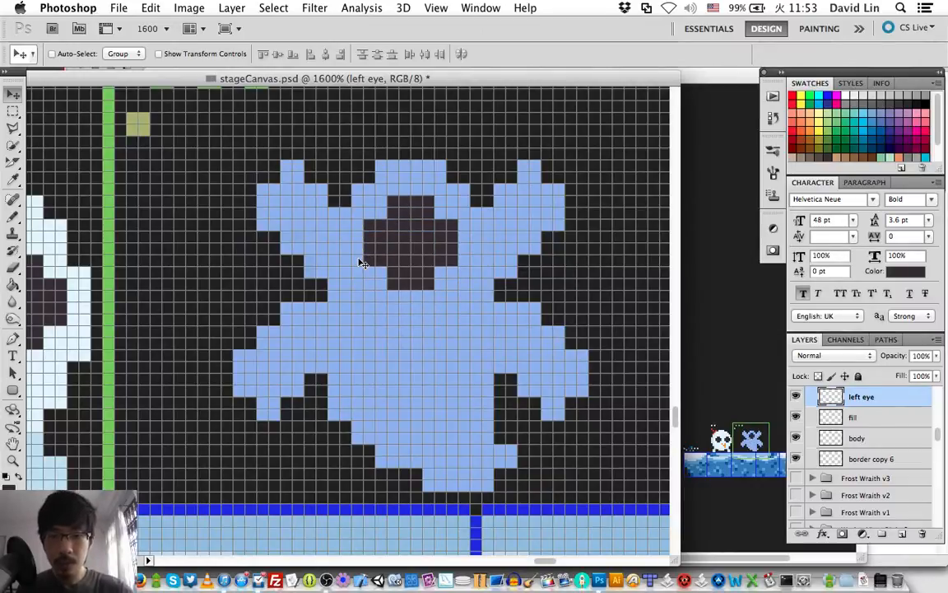
key(Down)
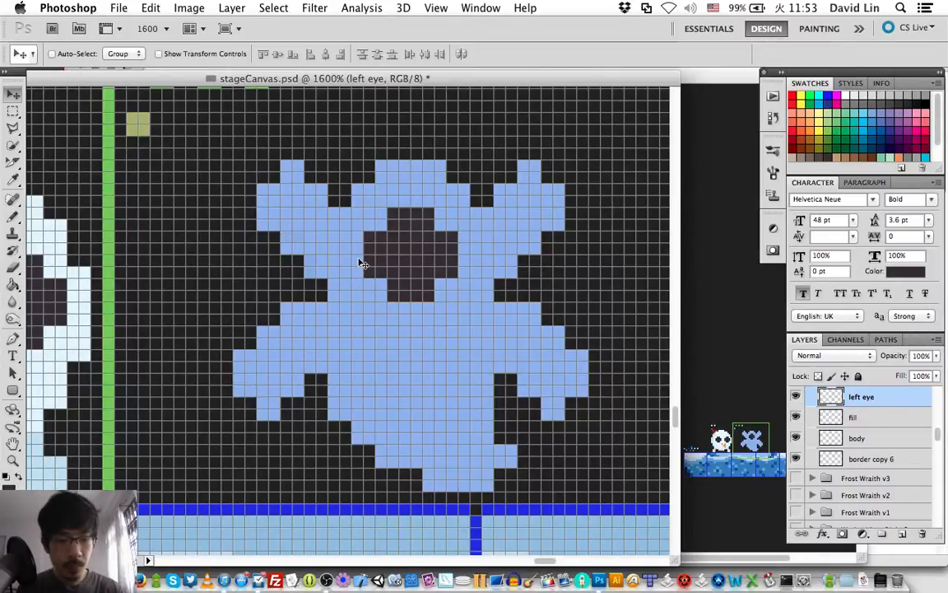
- Try the dark eye two pixels to the left and two pixels to the right, returning it to the head's centre
key(Left)
key(Left)
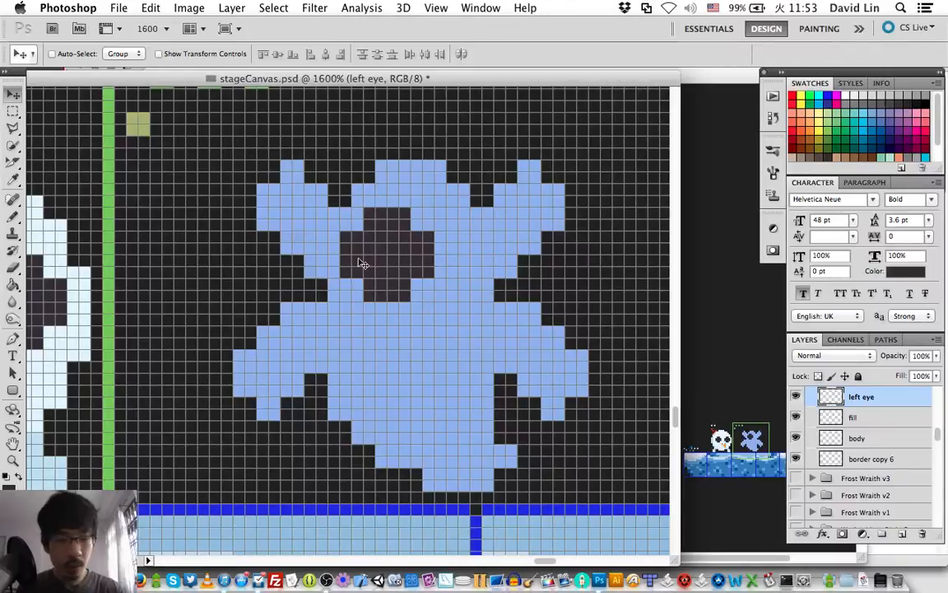
key(Right)
key(Right)
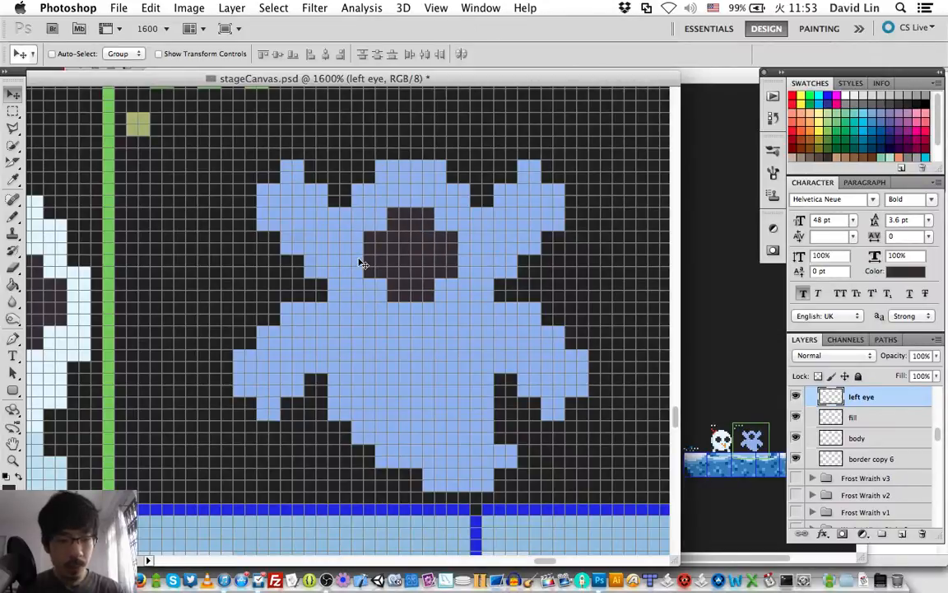
key(Right)
key(Right)
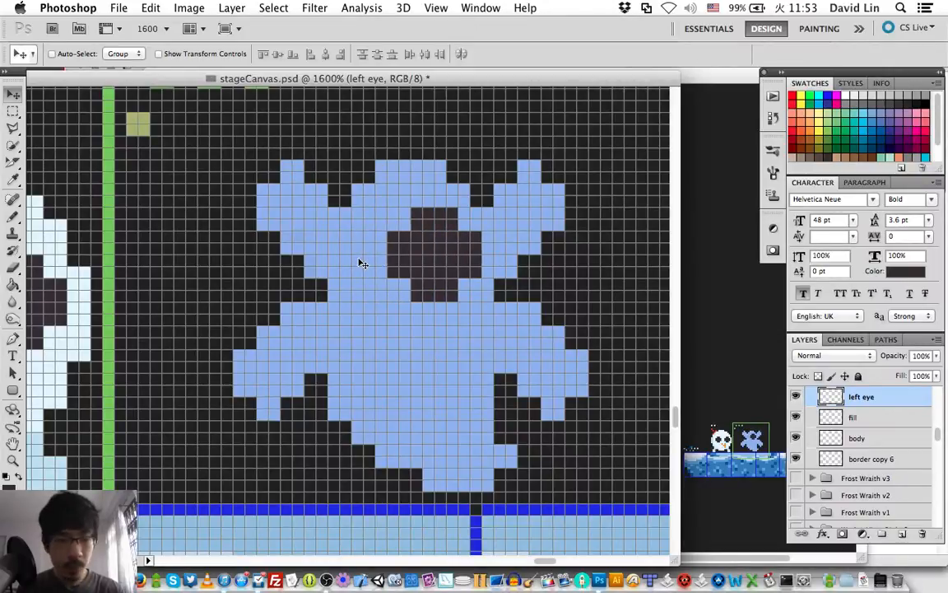
key(Left)
key(Left)
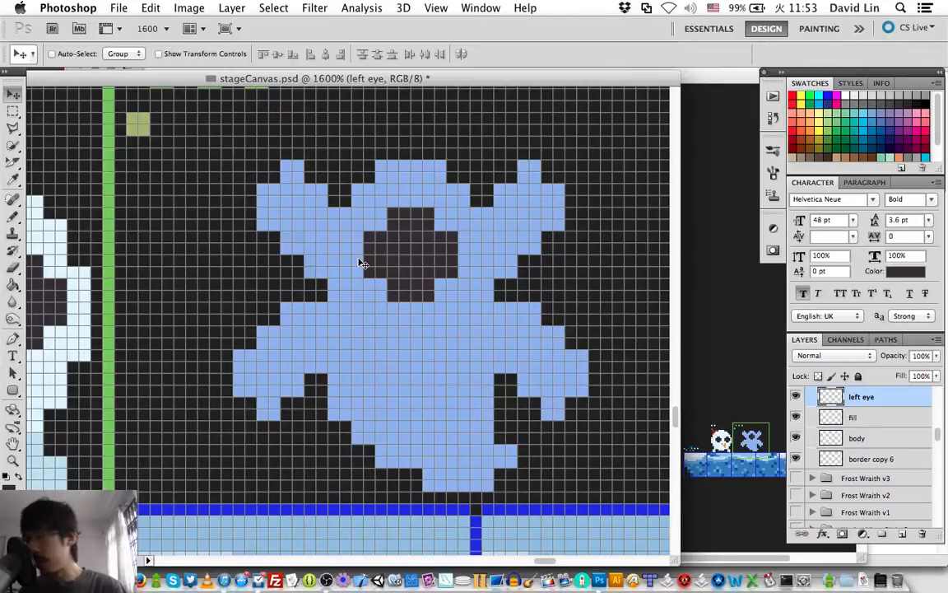
- Save the document and rename the "Frost Wraith v4" layer group to "KIP future demon enemy"
key(super+s)
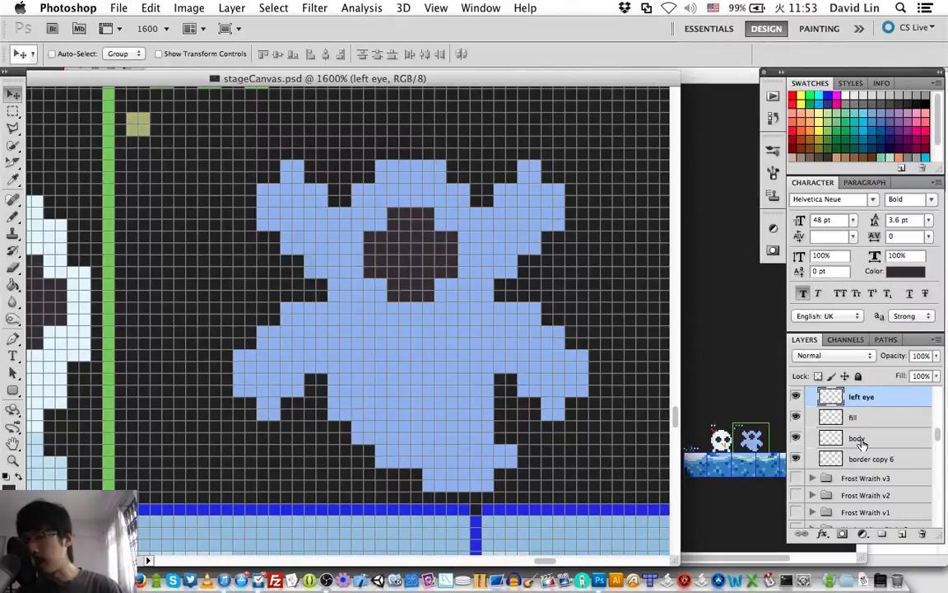
scroll(861, 443, up, 5)
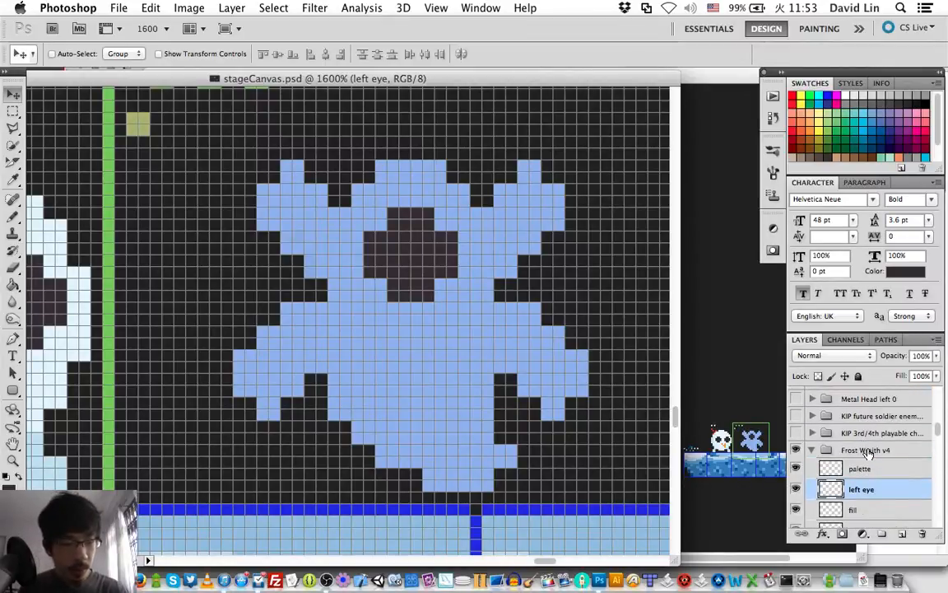
double_click(867, 450)
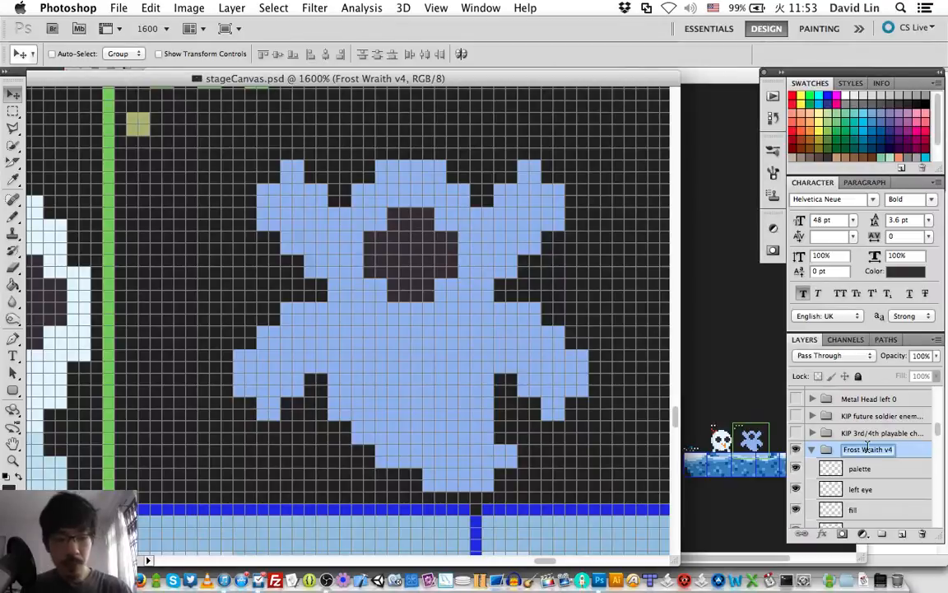
text(KIP future d)
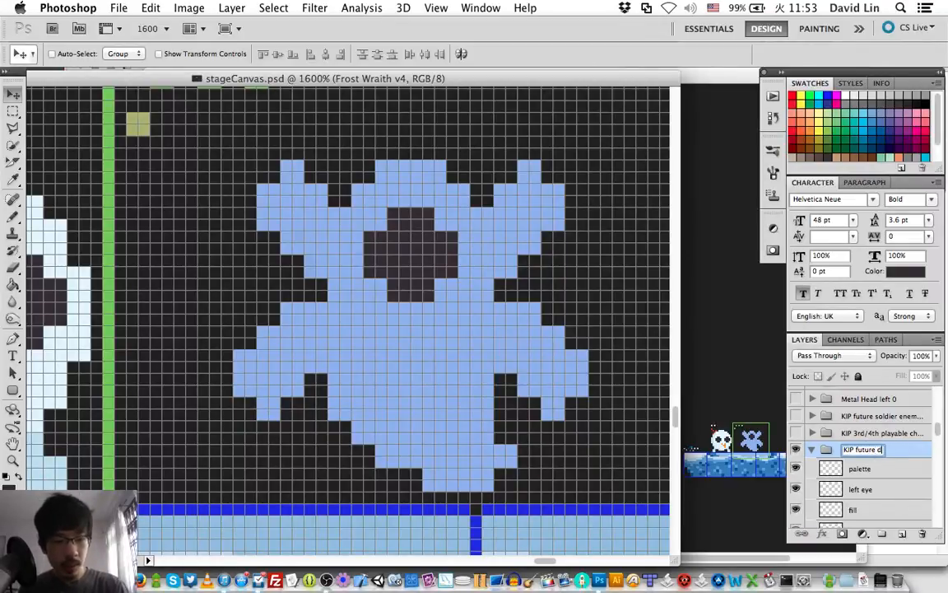
text(emon ene)
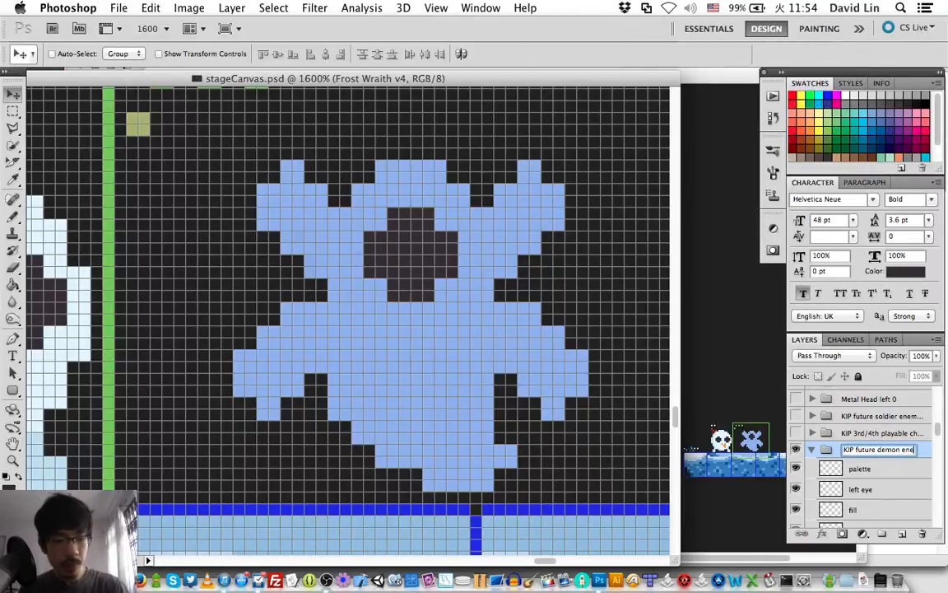
text(my)
key(Return)
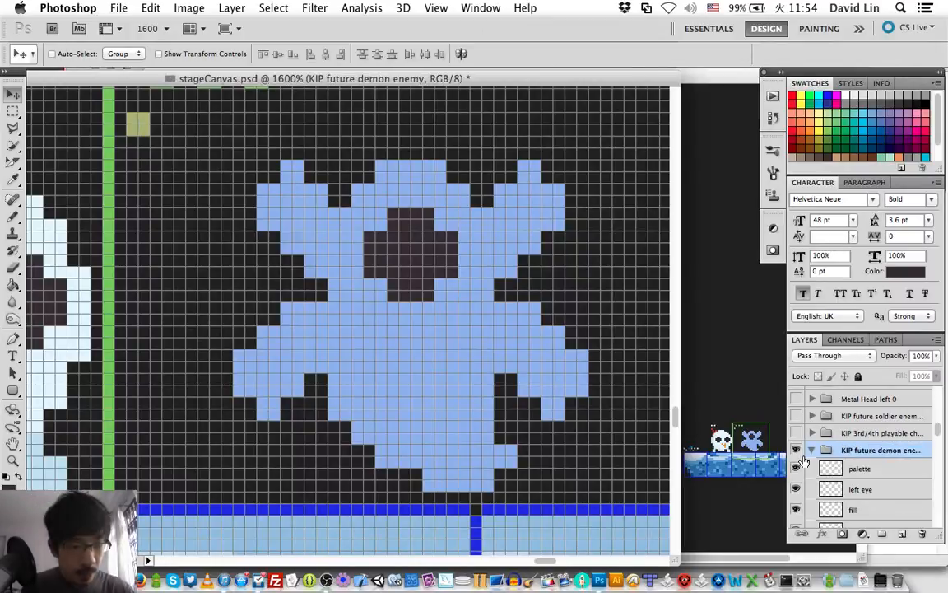
- Collapse and hide the "KIP future demon enemy" group and duplicate the "Frost Wraith v3" group as "Frost Wraith v4"
click(814, 451)
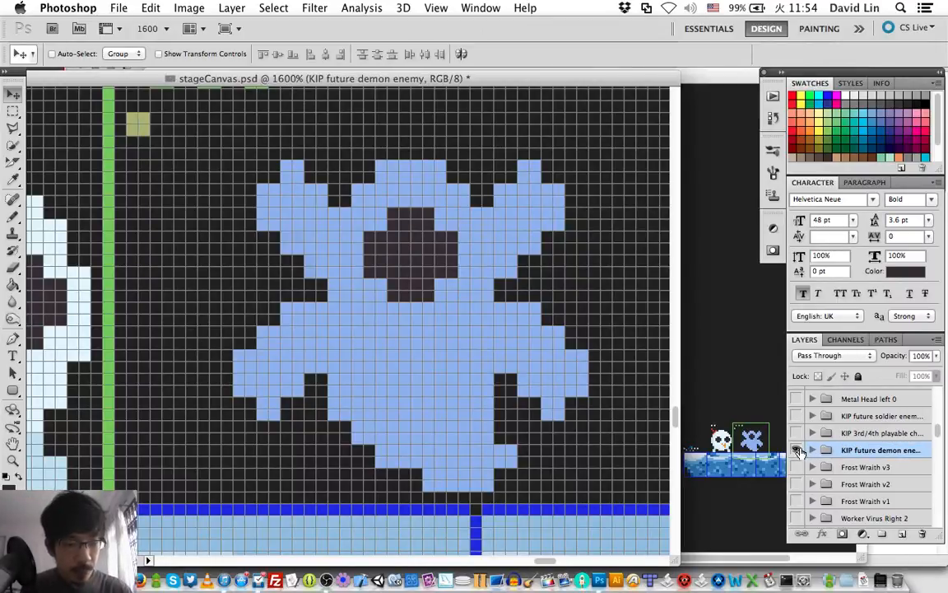
click(797, 450)
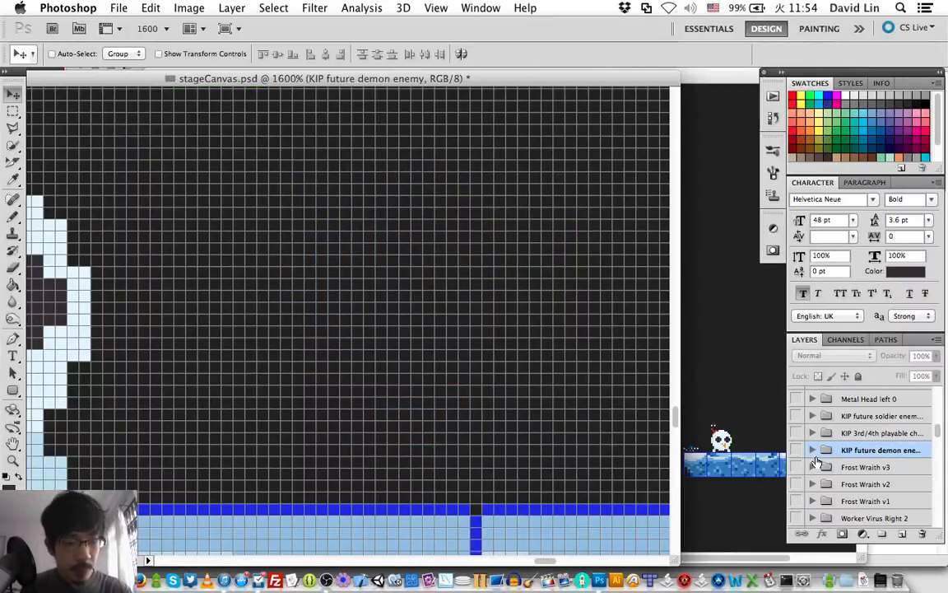
click(847, 466)
right_click(848, 466)
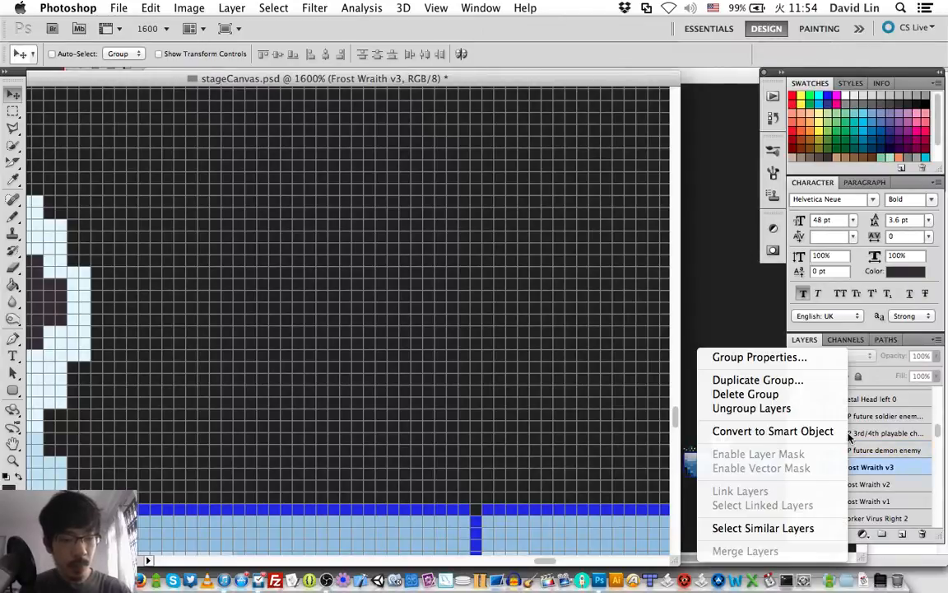
click(793, 381)
key(BackSpace)
key(BackSpace)
key(BackSpace)
key(BackSpace)
key(BackSpace)
key(BackSpace)
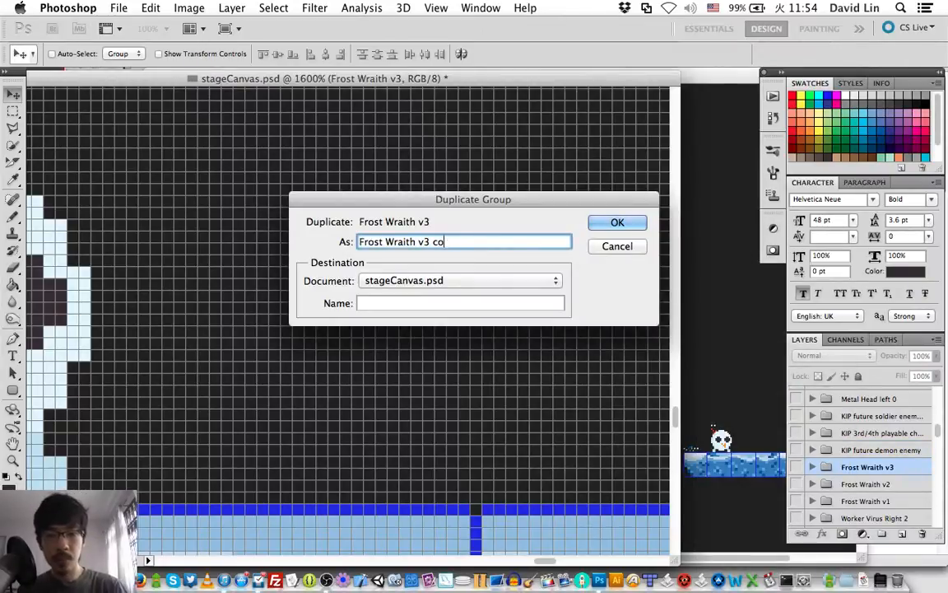
text(4)
key(Return)
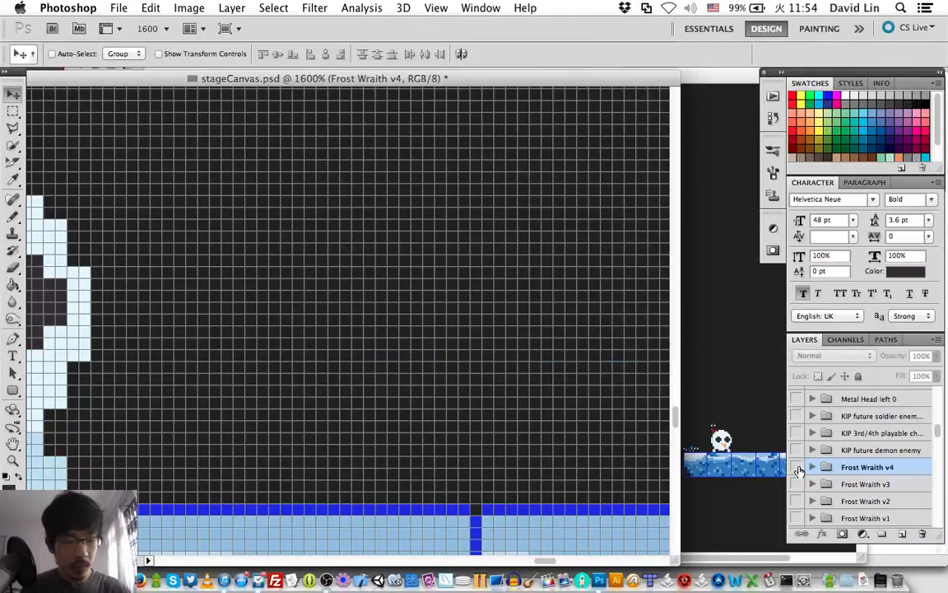
- Show and expand the new "Frost Wraith v4" group and delete its eye, fill and body layers, keeping palette and border copy 6
click(797, 468)
click(812, 468)
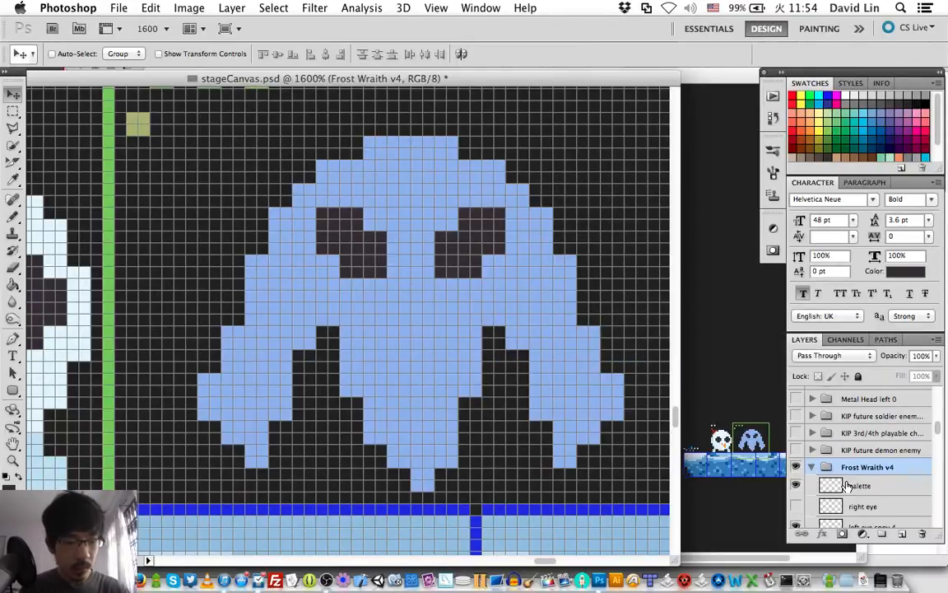
scroll(815, 494, down, 2)
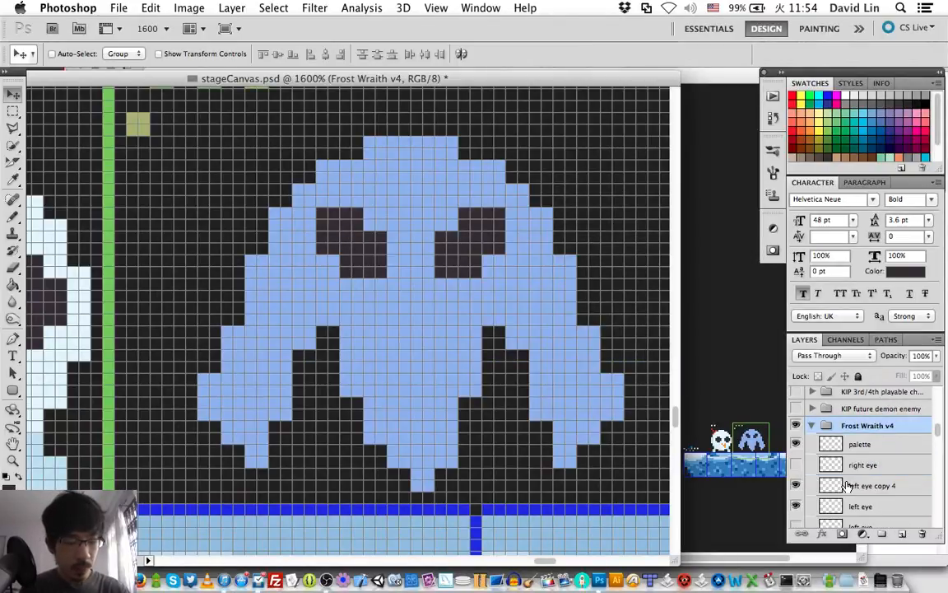
click(893, 465)
scroll(895, 464, down, 3)
scroll(896, 463, down, 4)
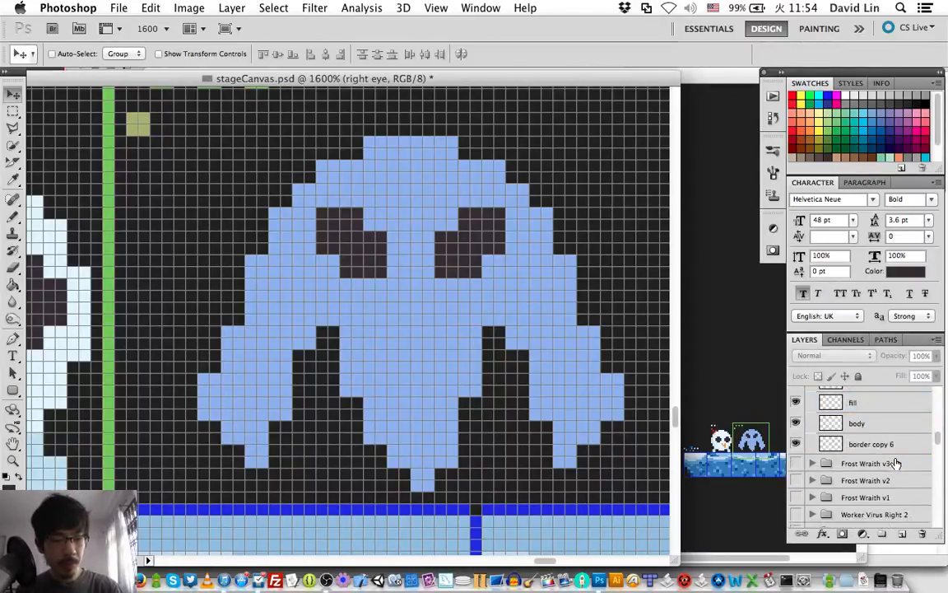
shift+click(890, 428)
key(Delete)
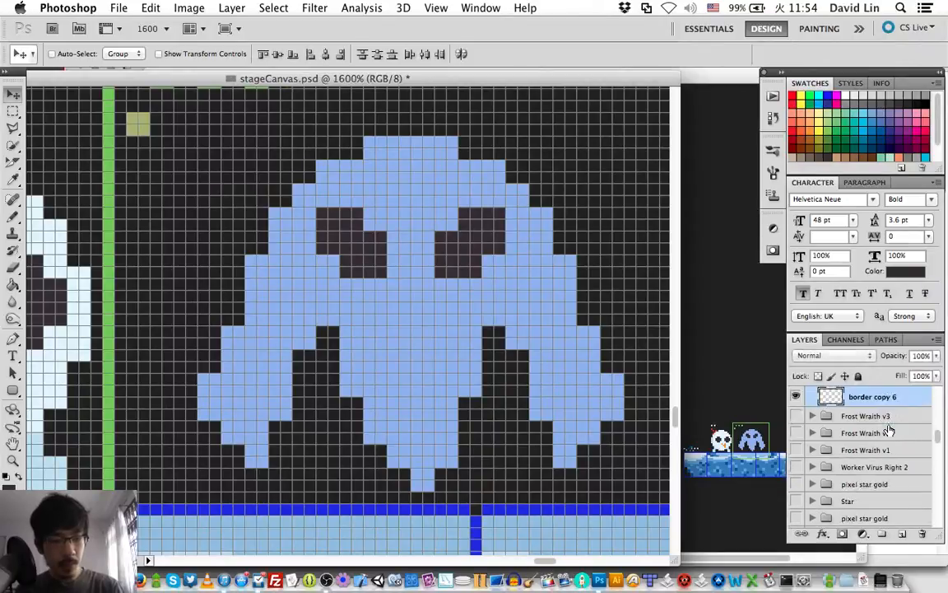
- Create a layer named "body" in the "Frost Wraith v4" group and place it directly below the palette layer
scroll(882, 427, up, 2)
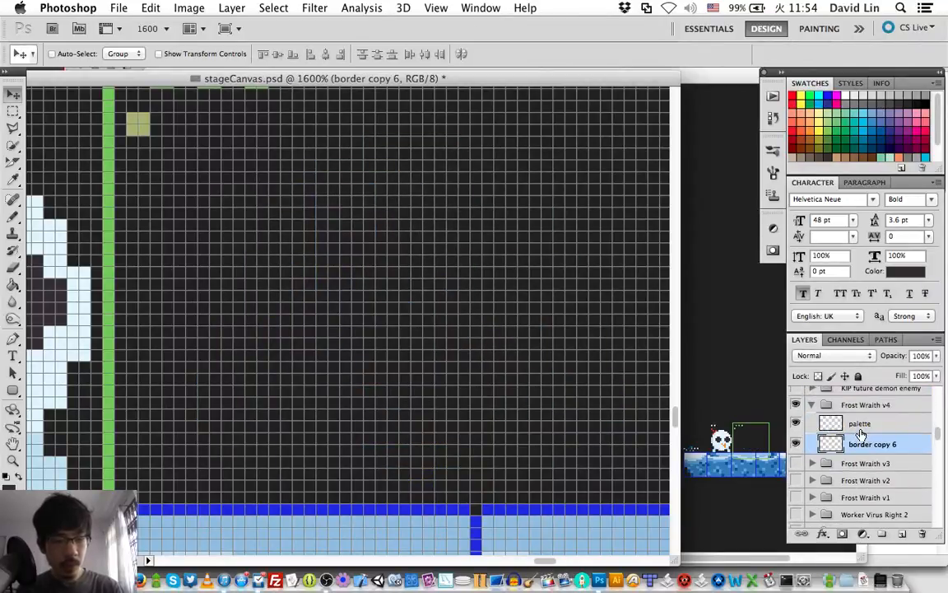
click(880, 423)
key(super+shift+n)
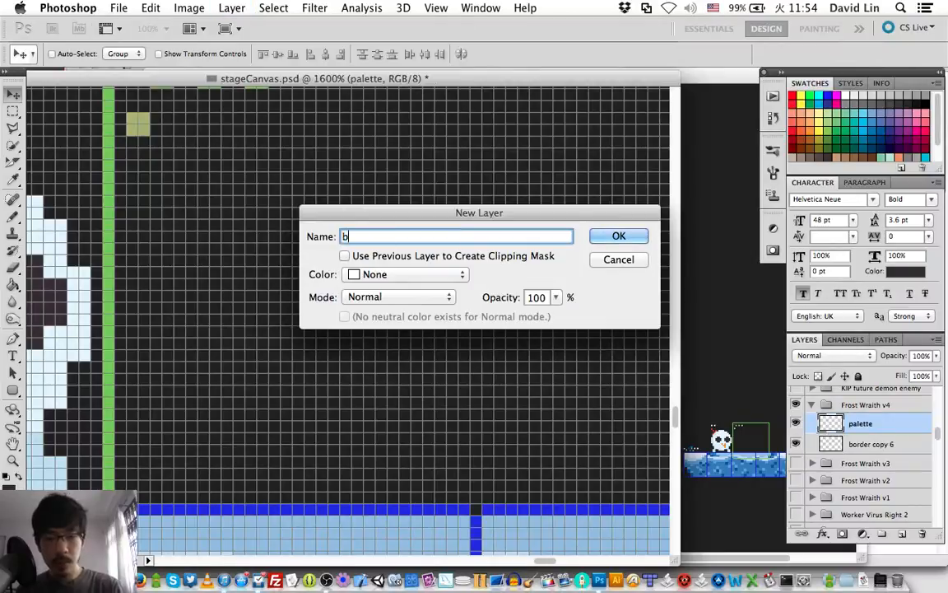
text(body)
key(Return)
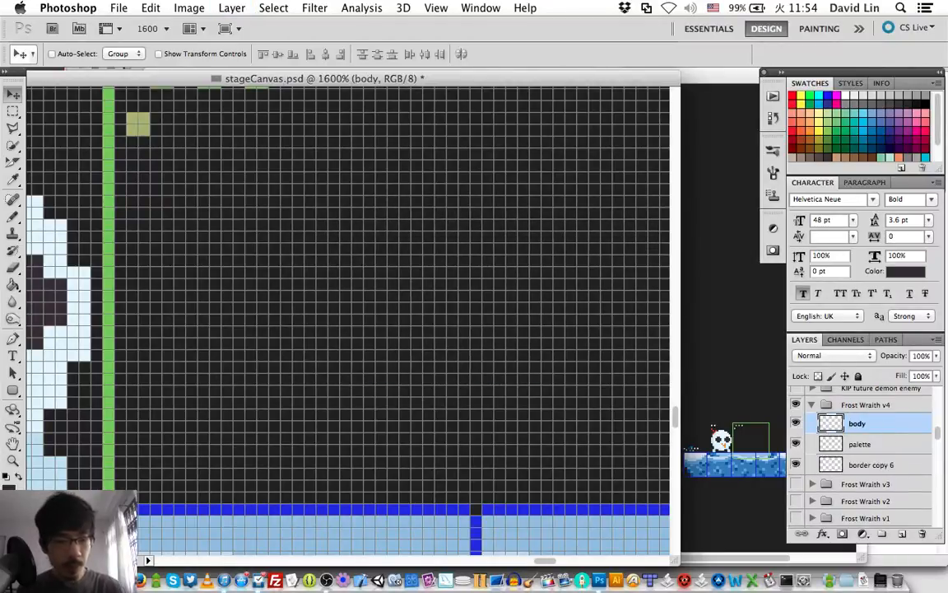
key(b)
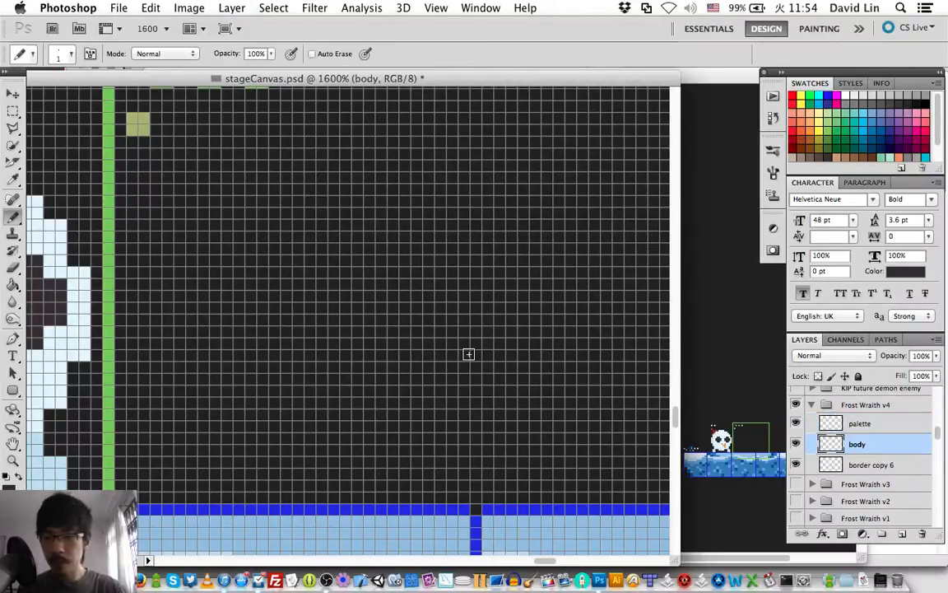
key(super+bracketleft)
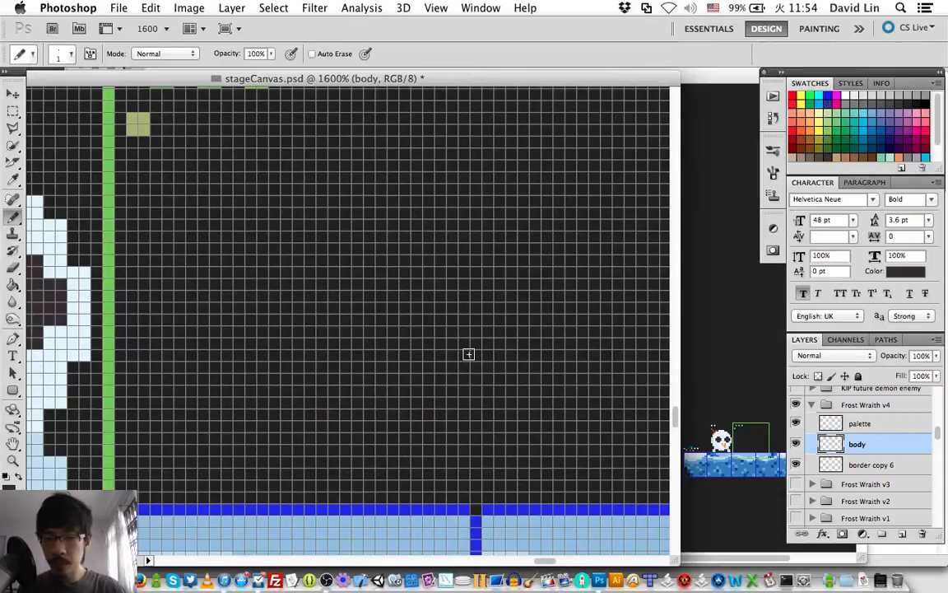
- Draw a light blue stepped arch about 20 pixels wide and 10 pixels tall with the Pencil as the top of the head
key(x)
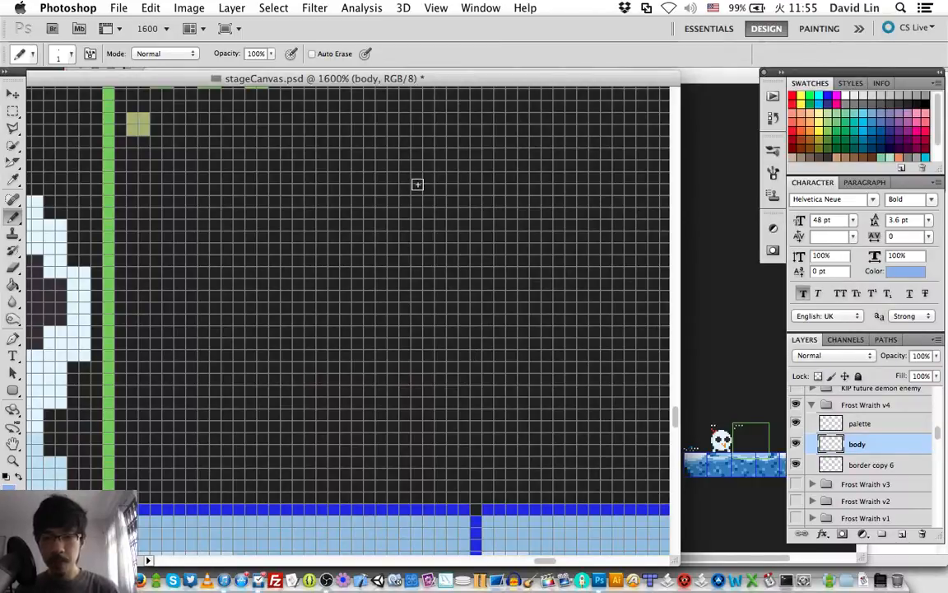
mouse_move(416, 189)
mouse_down()
mouse_move(415, 180)
mouse_move(405, 189)
mouse_move(440, 188)
mouse_move(358, 207)
mouse_up()
mouse_move(465, 204)
mouse_down()
mouse_move(453, 212)
mouse_move(486, 206)
mouse_up()
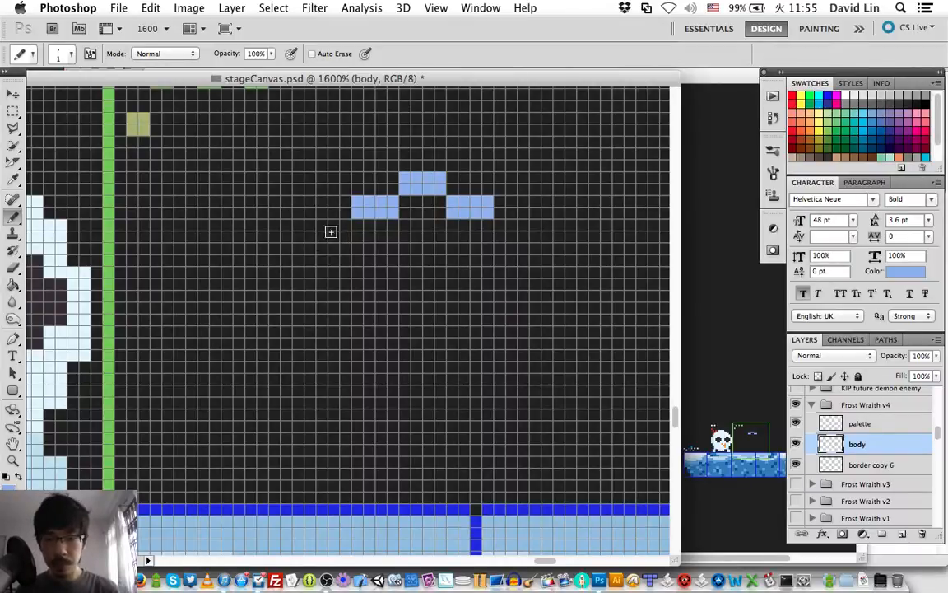
click(345, 225)
mouse_move(345, 225)
mouse_down()
mouse_move(308, 256)
mouse_move(320, 255)
mouse_move(309, 280)
mouse_up()
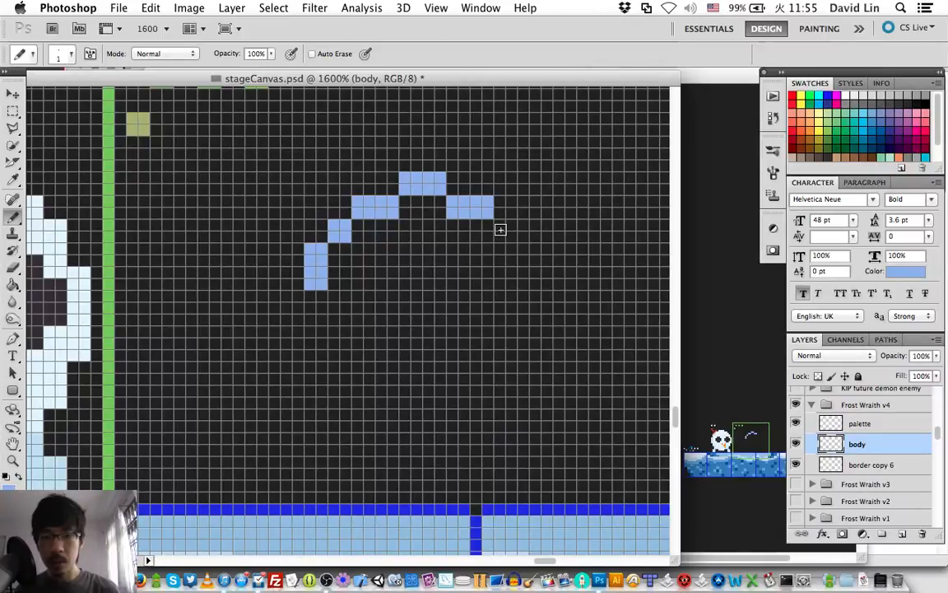
click(499, 230)
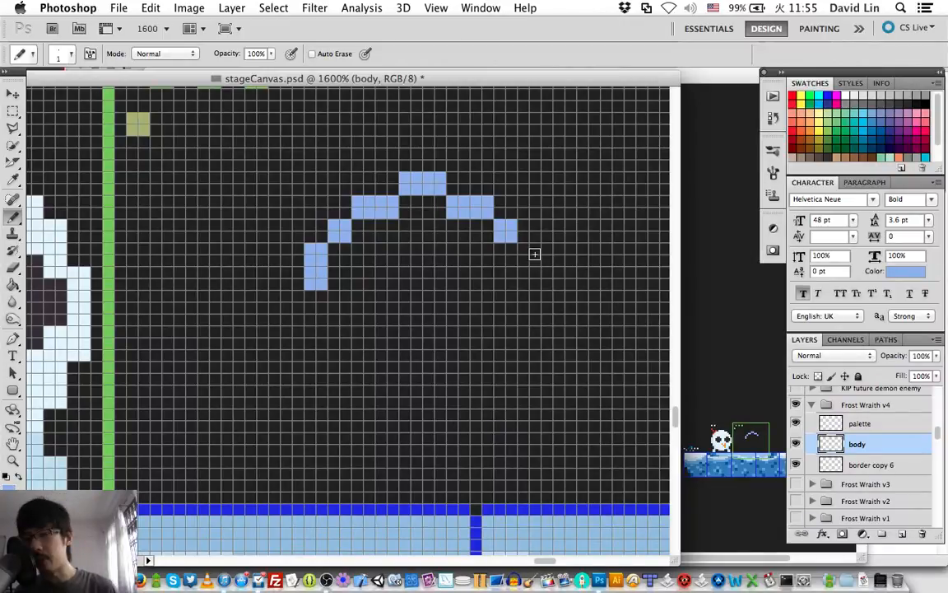
drag(534, 254, 528, 283)
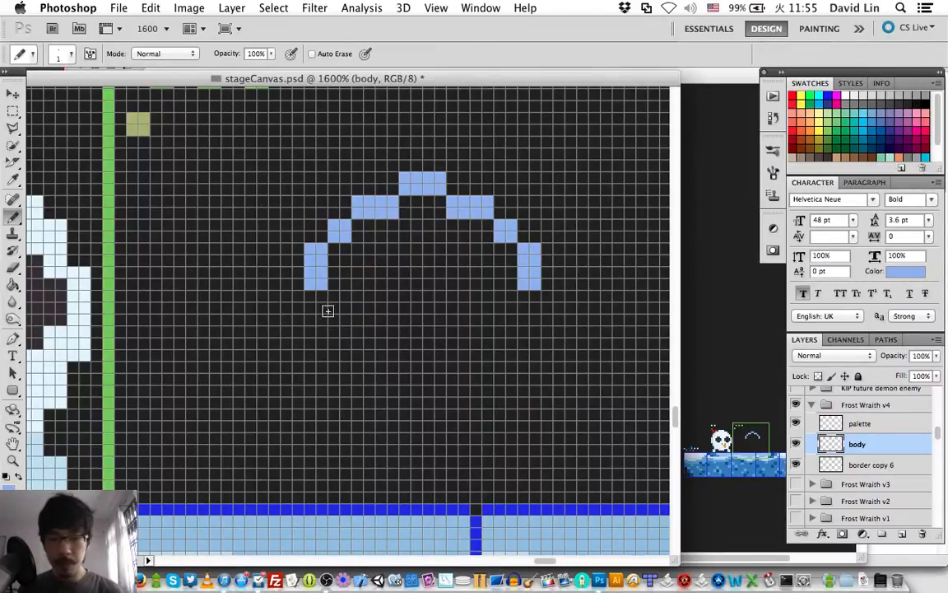
- Extend both ends of the arch outward and downward with a light blue segment about 2 by 4 pixels on each side
click(296, 302)
drag(297, 296, 286, 330)
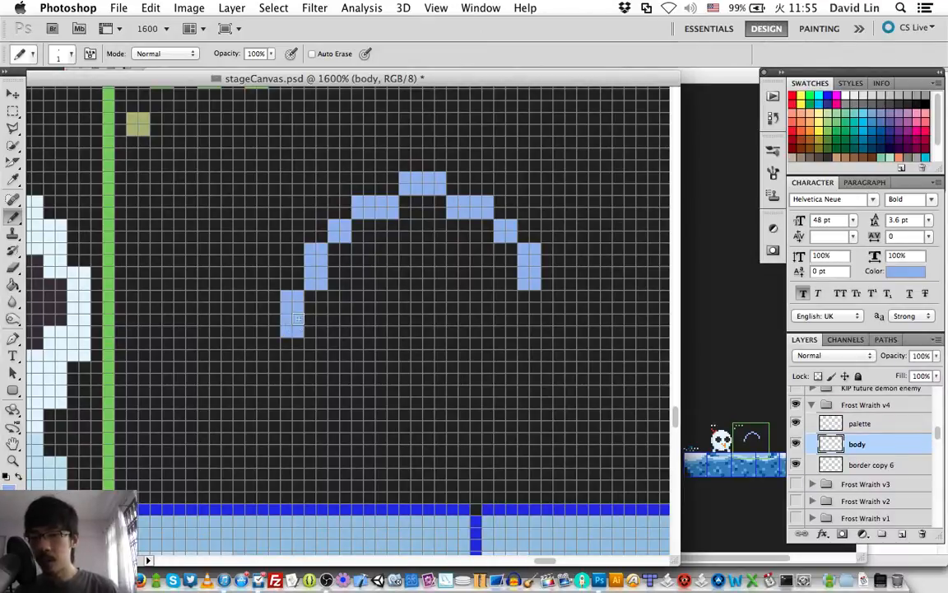
mouse_move(557, 300)
mouse_down()
mouse_move(546, 301)
mouse_move(555, 328)
mouse_up()
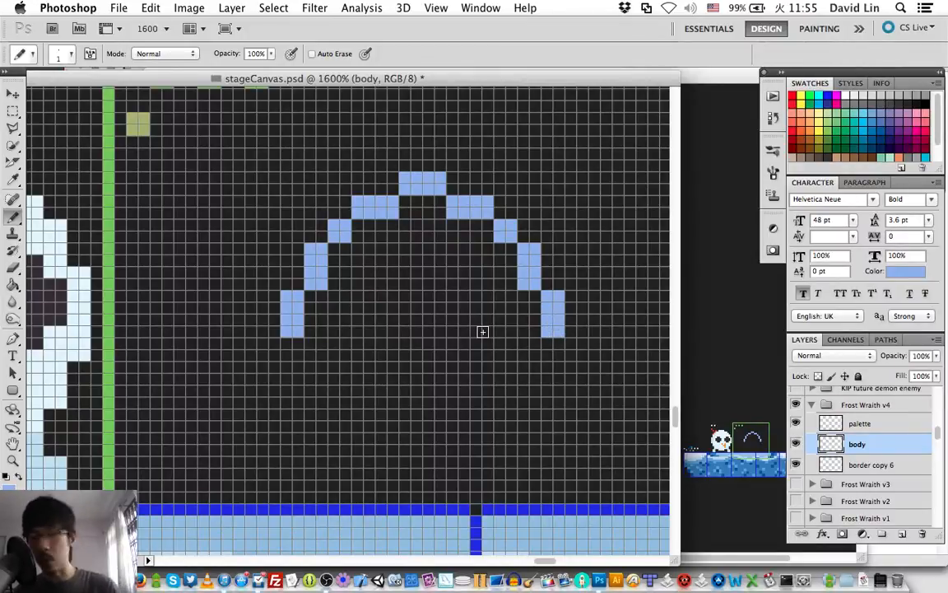
- Lengthen both lowest outline segments to 2 by 6 pixels, erasing and redrawing the left one in light blue
click(292, 347)
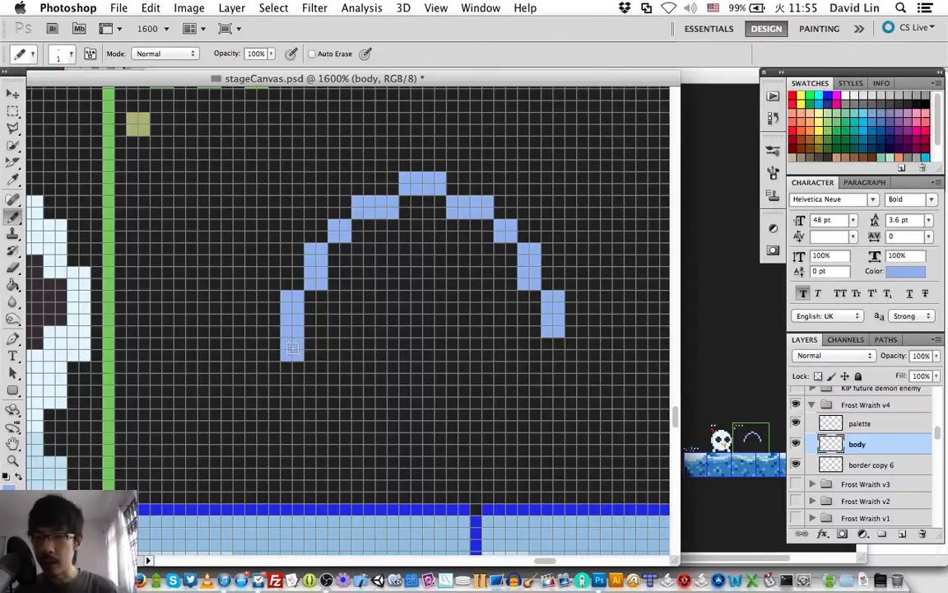
click(555, 348)
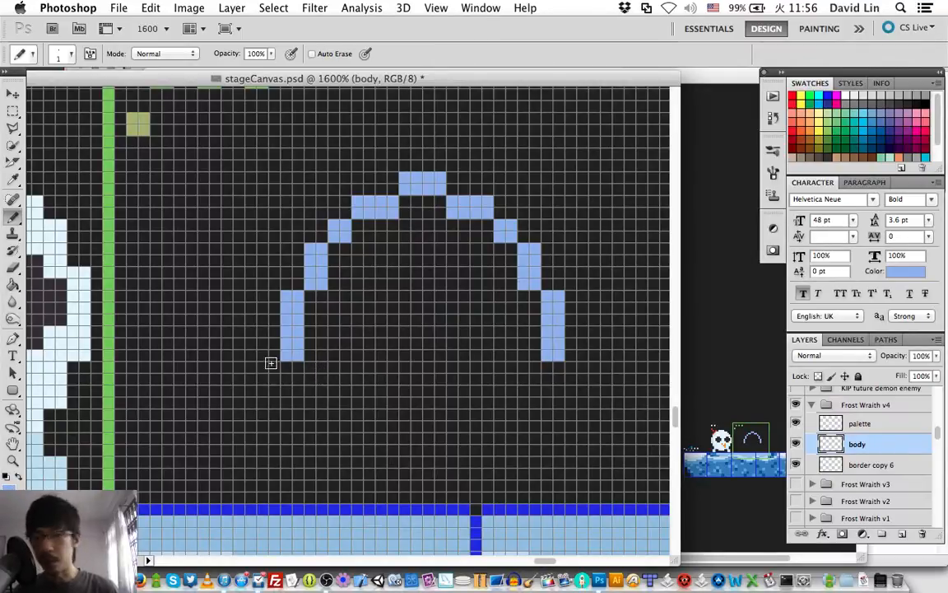
key(e)
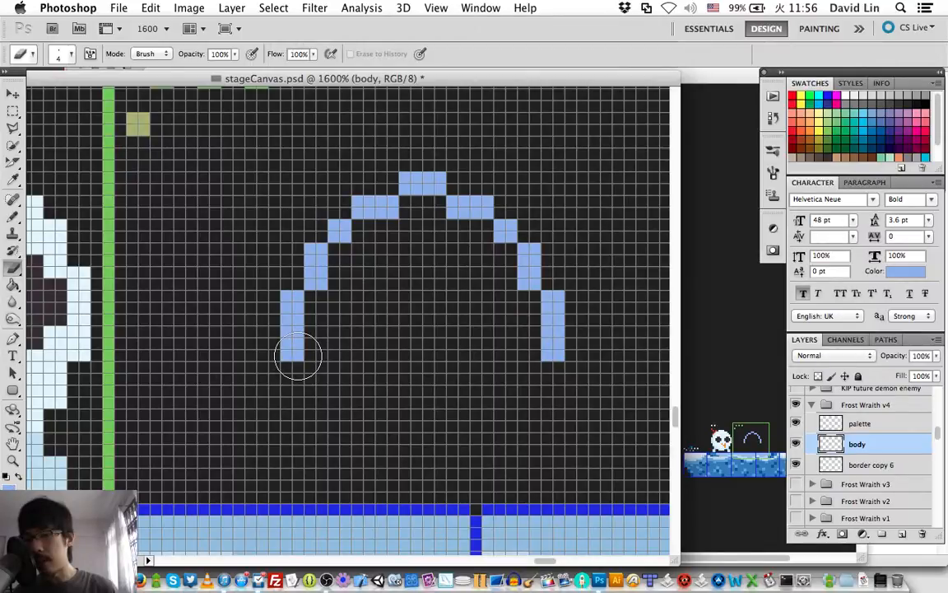
drag(298, 356, 288, 322)
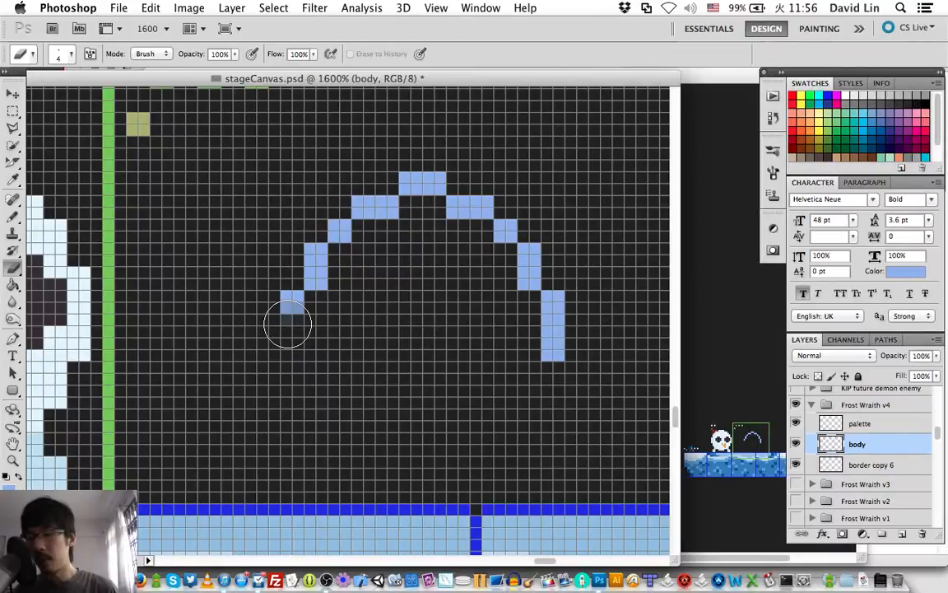
click(292, 303)
key(b)
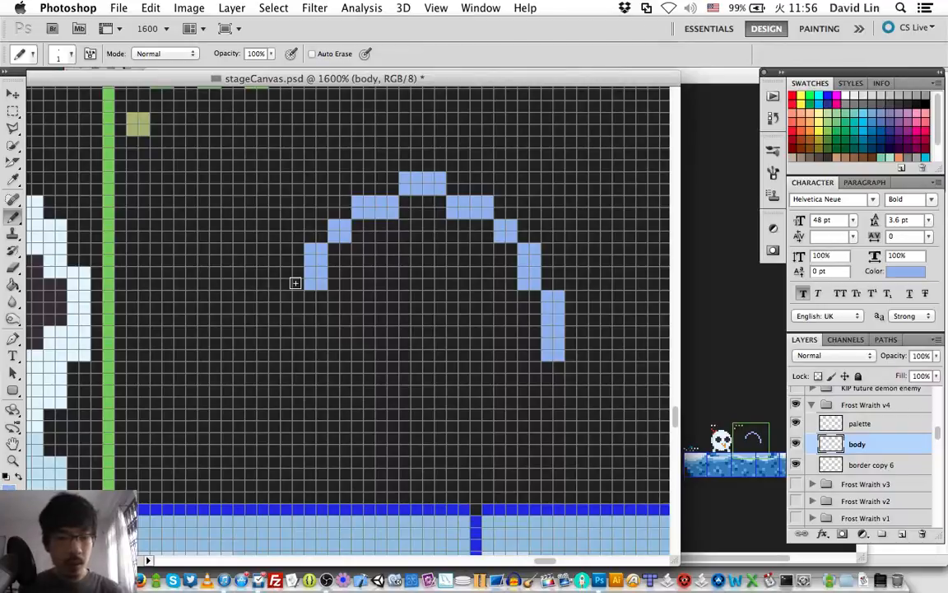
click(293, 298)
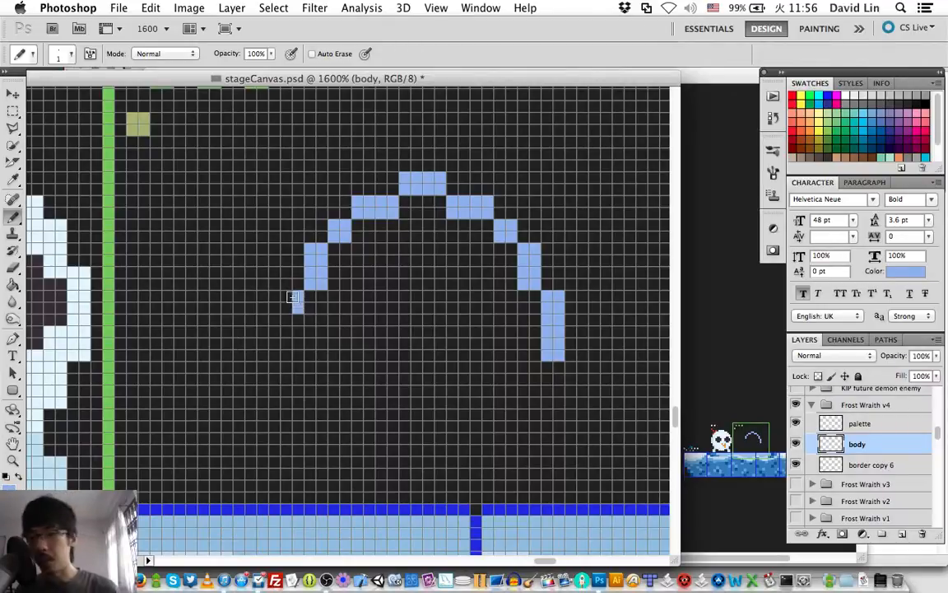
click(292, 298)
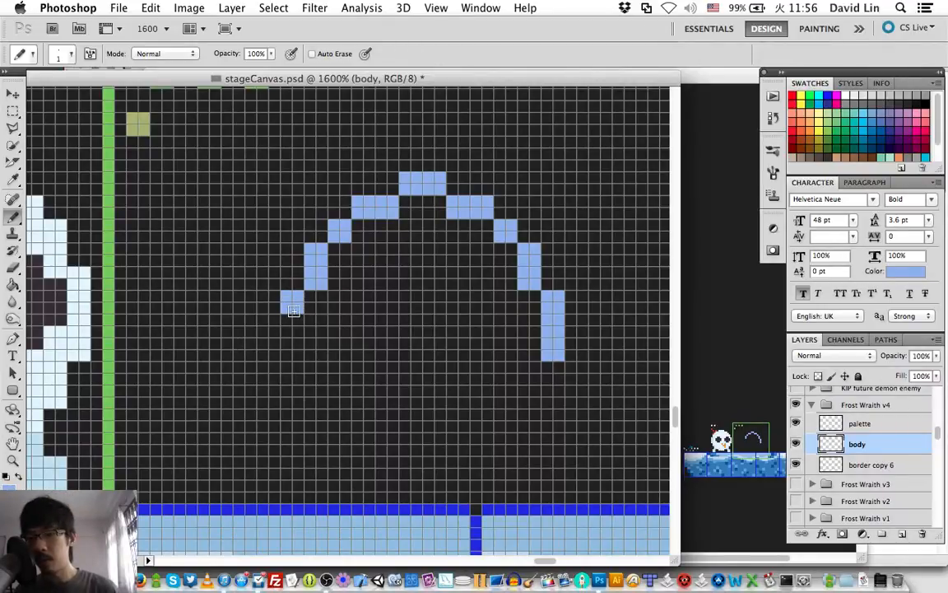
drag(293, 311, 293, 350)
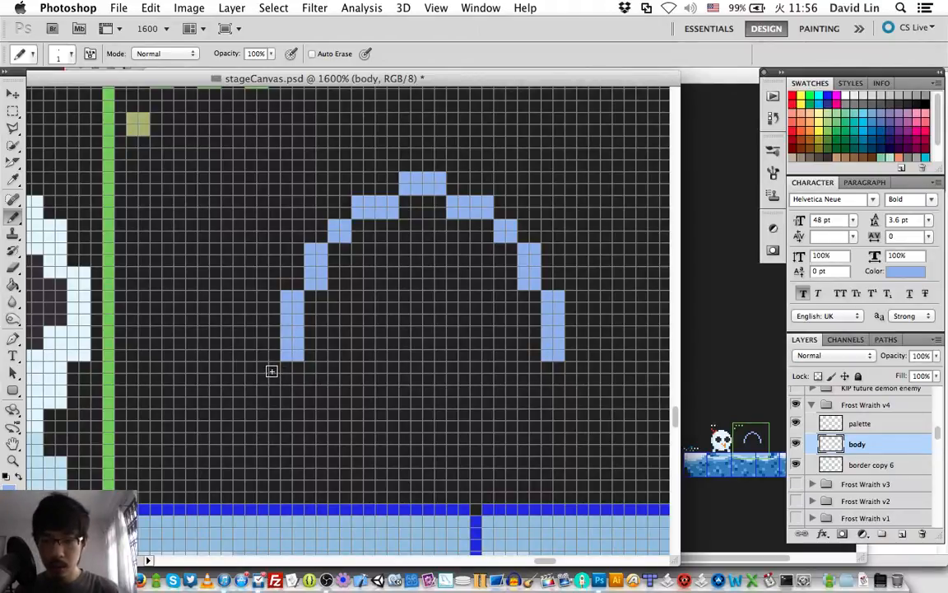
- Add a light blue segment of 2 by 6 pixels stepping outward below each side of the outline
drag(271, 371, 270, 396)
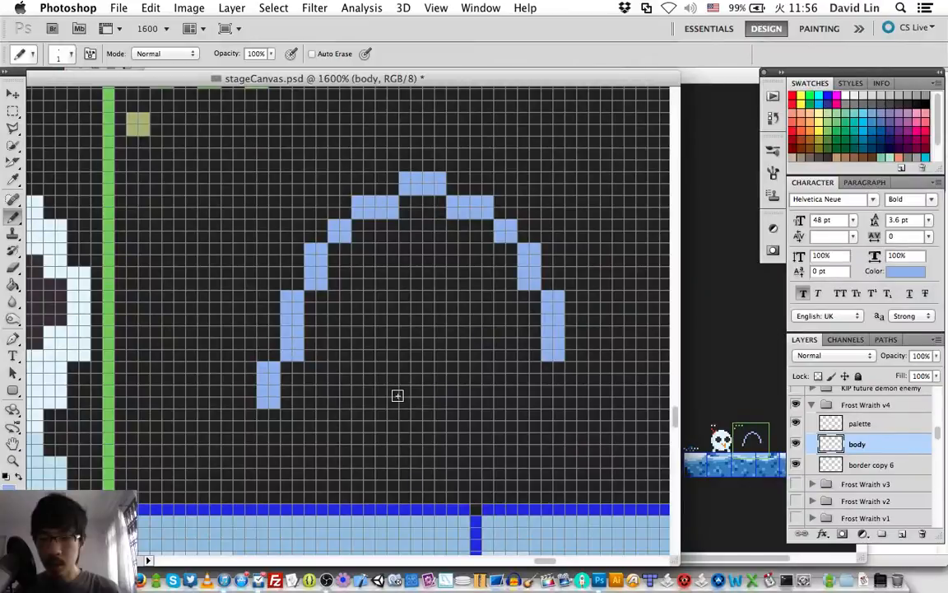
drag(576, 372, 576, 396)
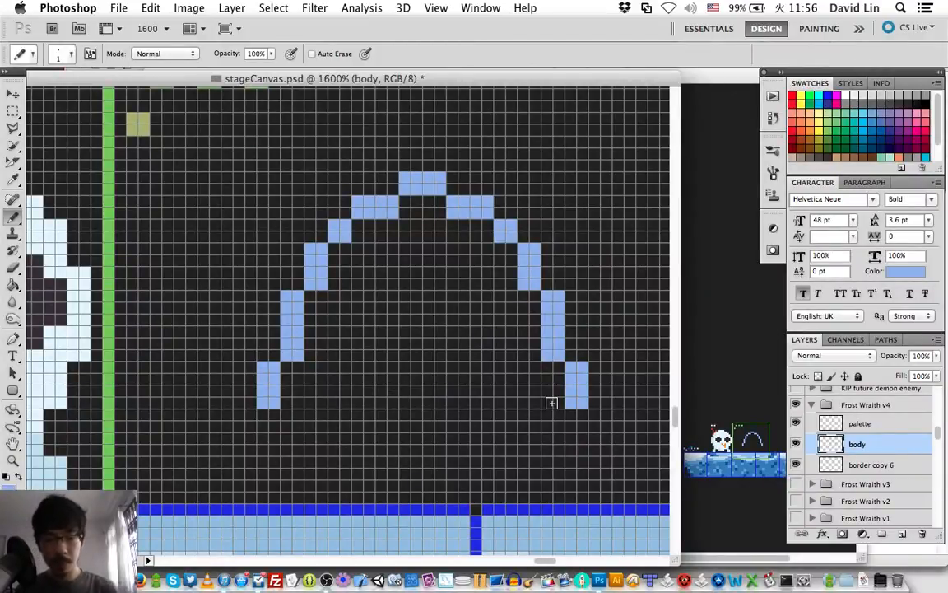
click(273, 416)
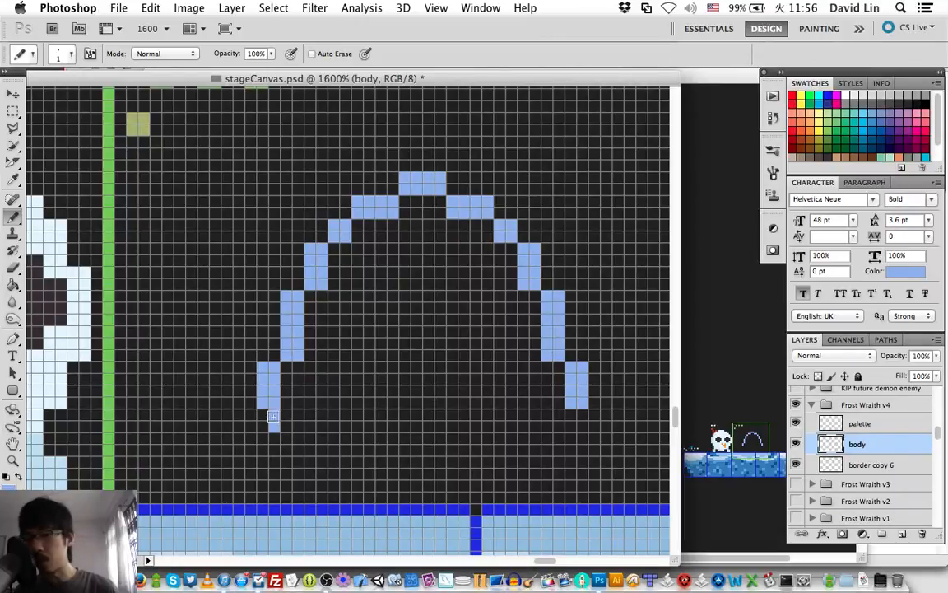
drag(274, 416, 263, 426)
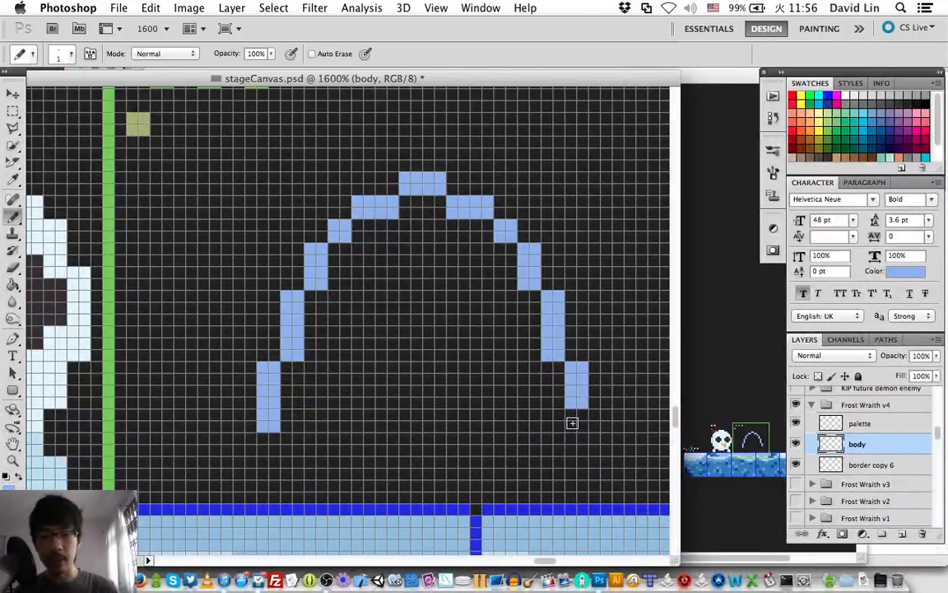
click(572, 423)
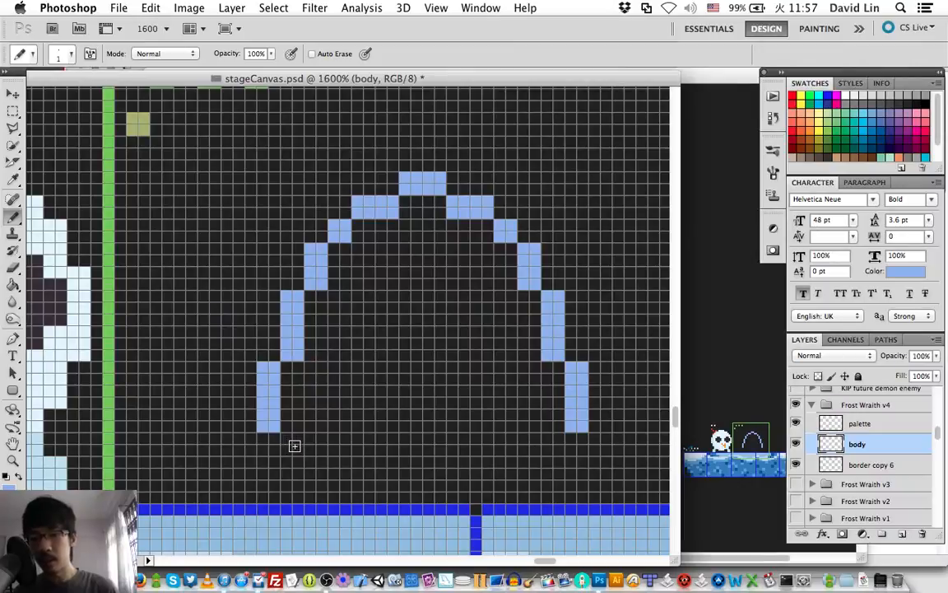
- Draw a zigzag lower edge from the left side toward the right with light blue 2 by 2 pixel blocks
click(289, 444)
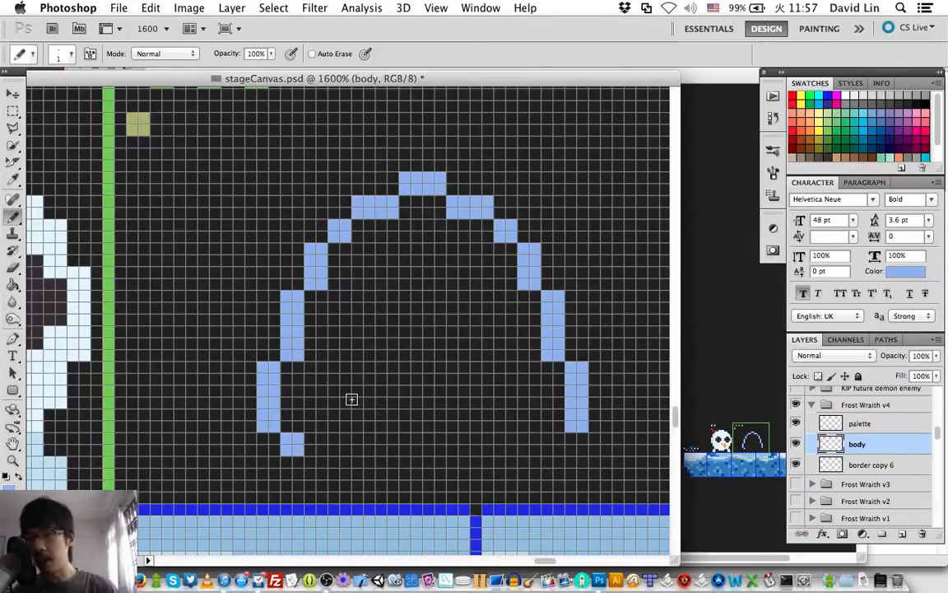
click(318, 417)
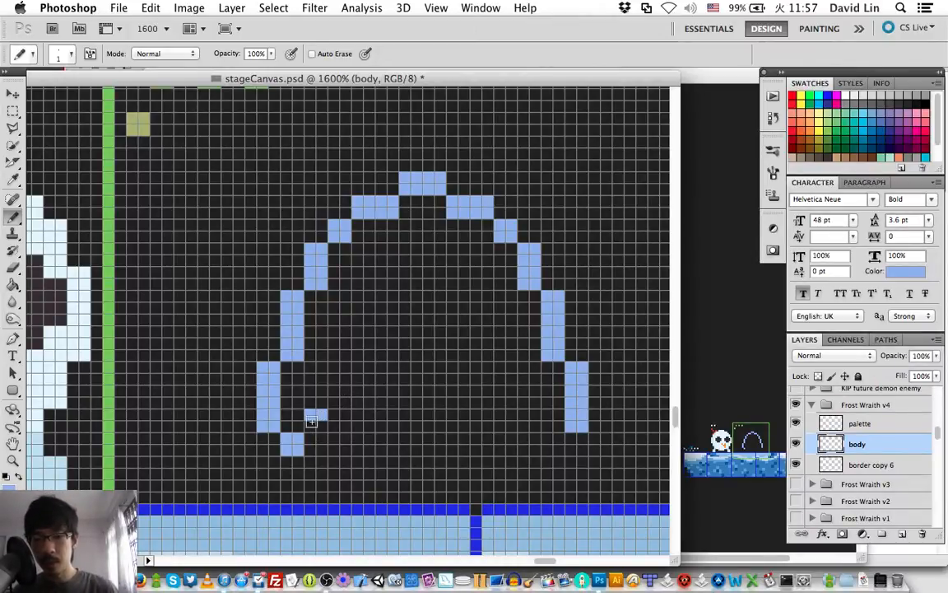
click(345, 395)
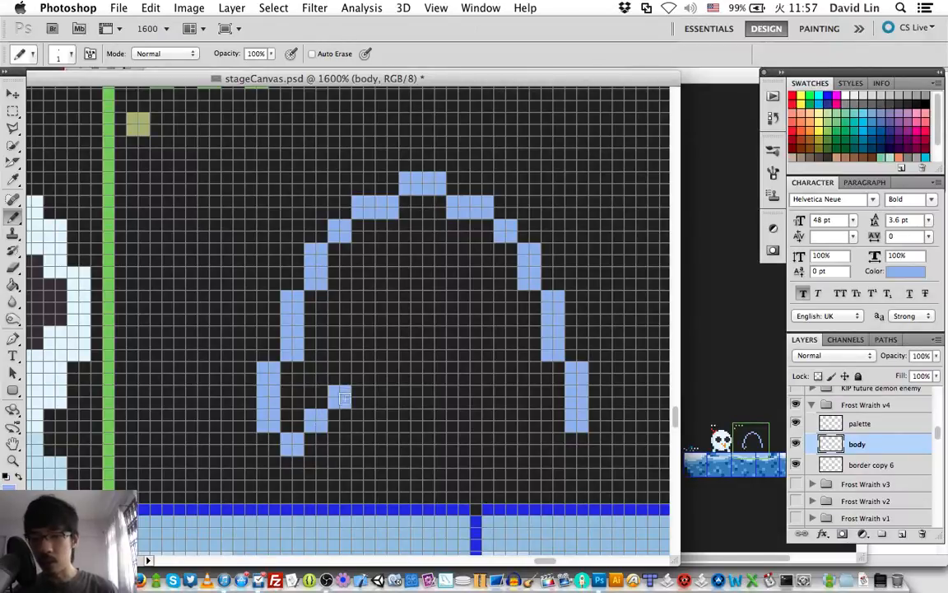
click(364, 417)
click(386, 441)
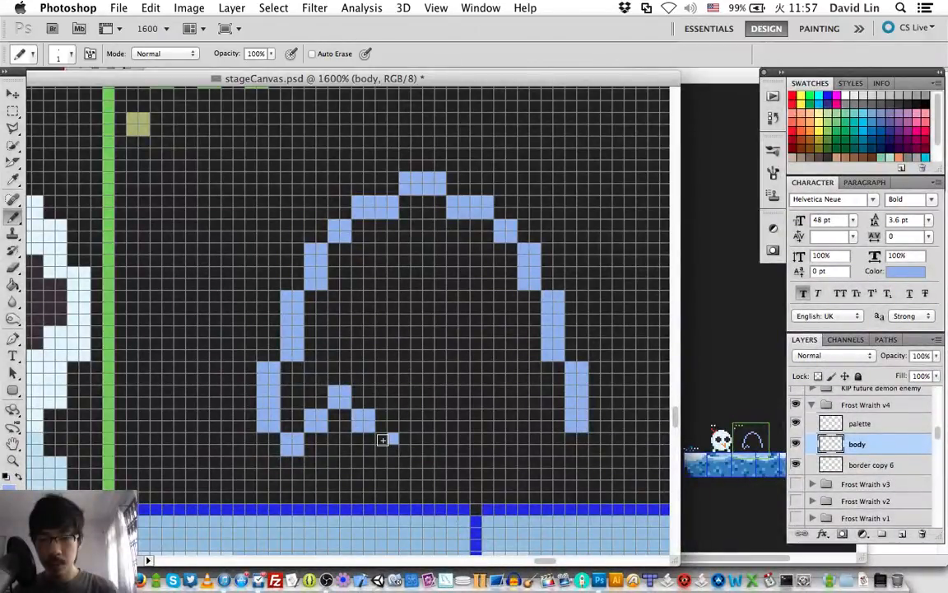
click(410, 420)
click(434, 397)
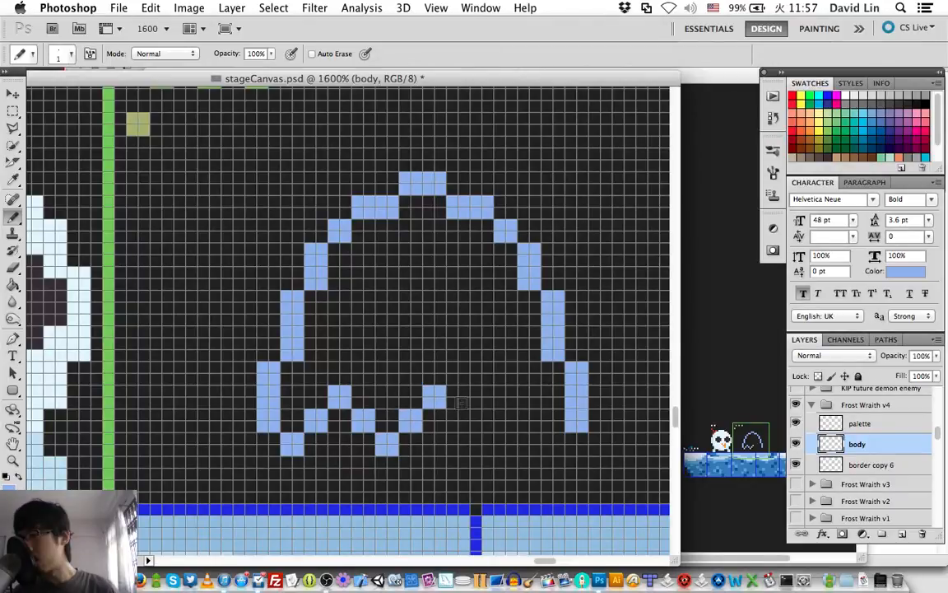
click(458, 420)
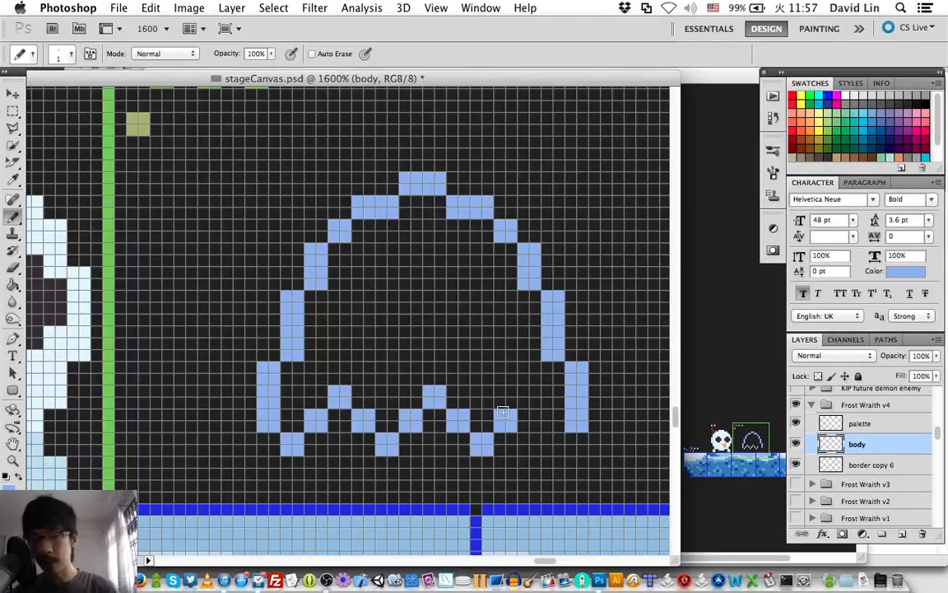
click(482, 445)
click(505, 421)
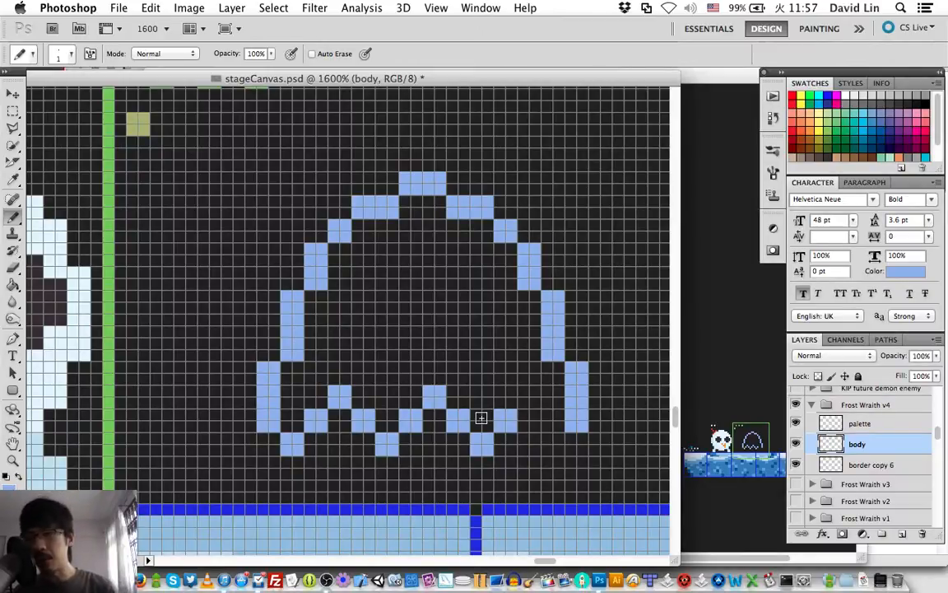
- Erase the zigzag except its left end and add light blue 2 by 2 pixel blocks stepping inward from both lower ends
key(e)
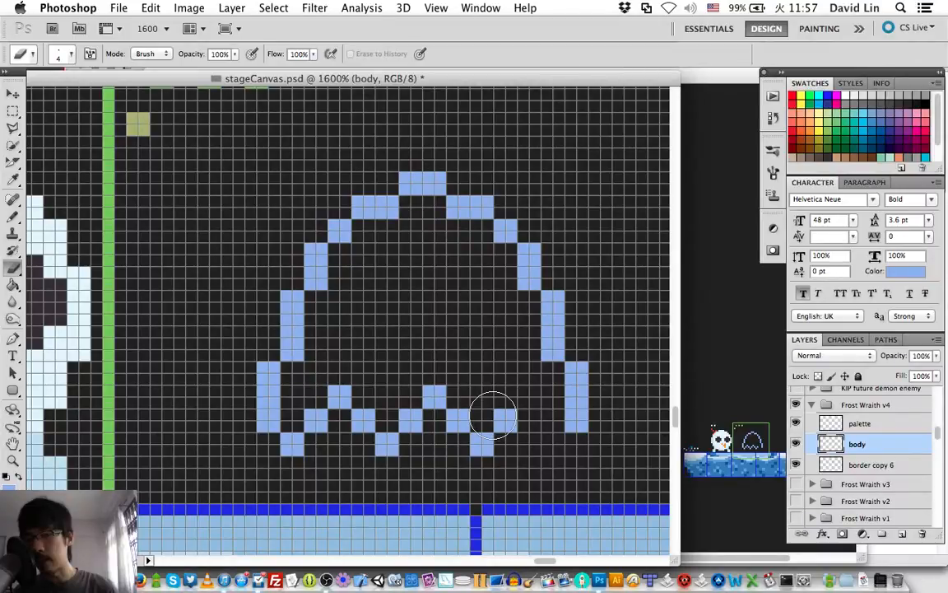
drag(494, 417, 313, 417)
key(b)
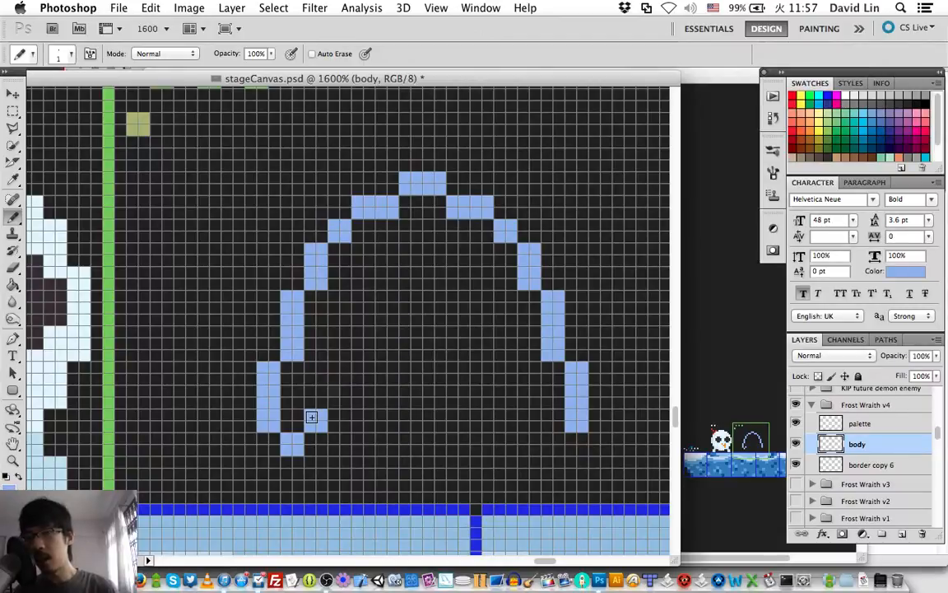
click(311, 418)
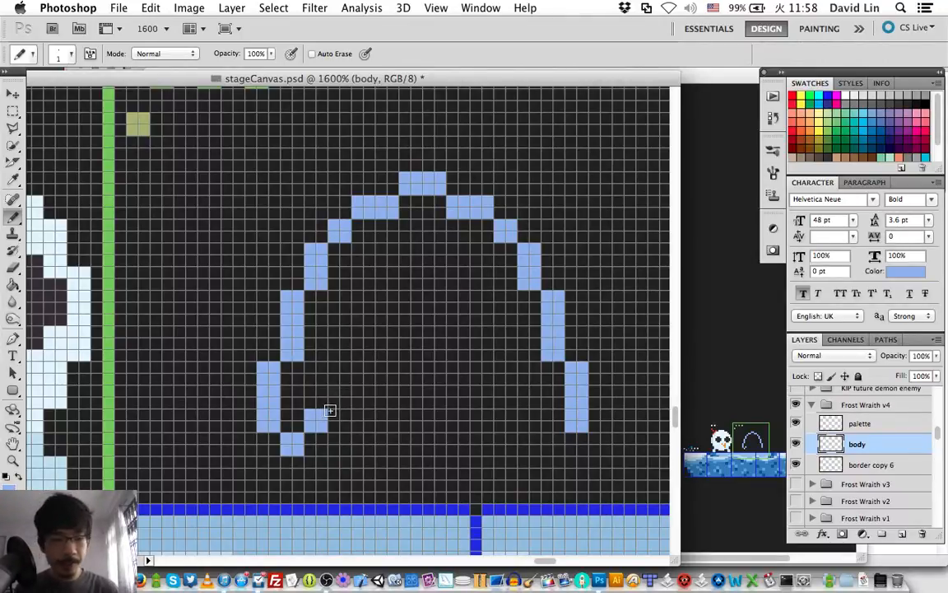
click(553, 444)
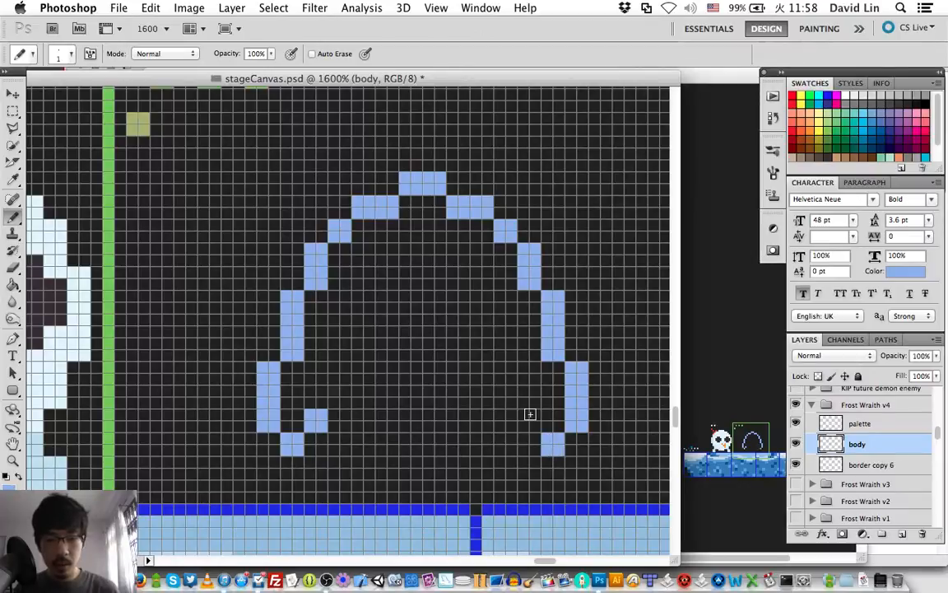
click(529, 421)
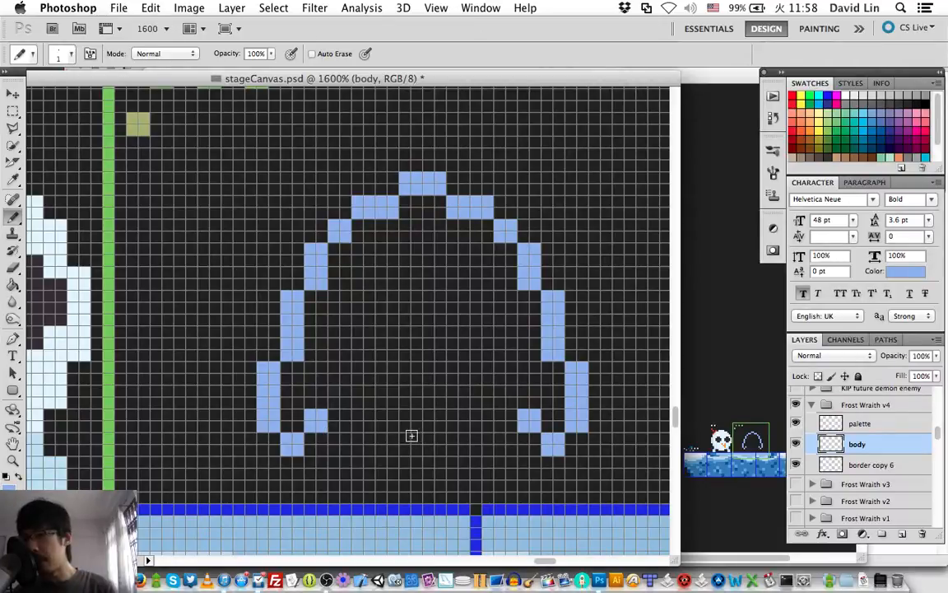
click(344, 399)
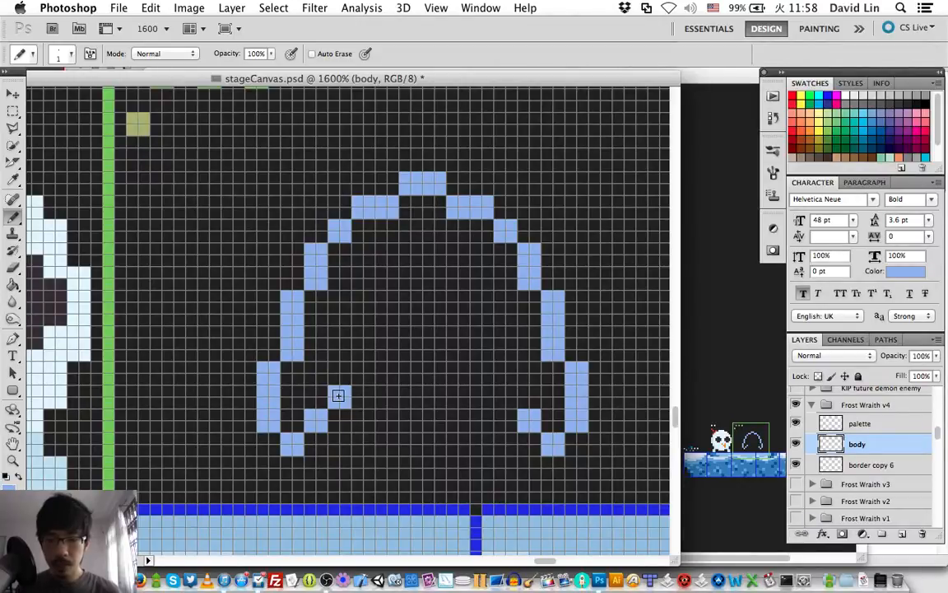
- Discard the drawn outline with its body layer and create an empty layer named "body" above border copy 6
key(e)
drag(323, 416, 277, 440)
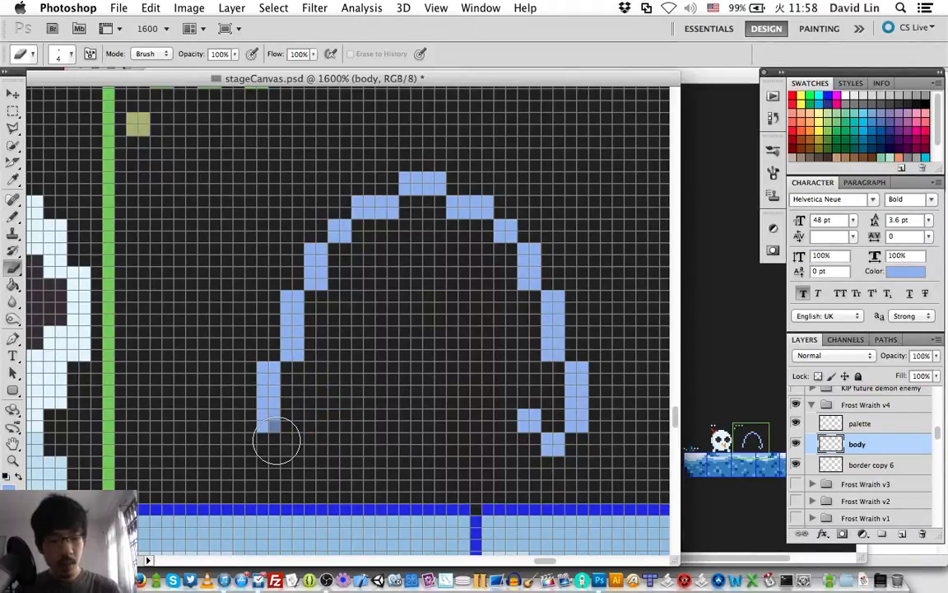
key(BackSpace)
key(super+shift+n)
text(body)
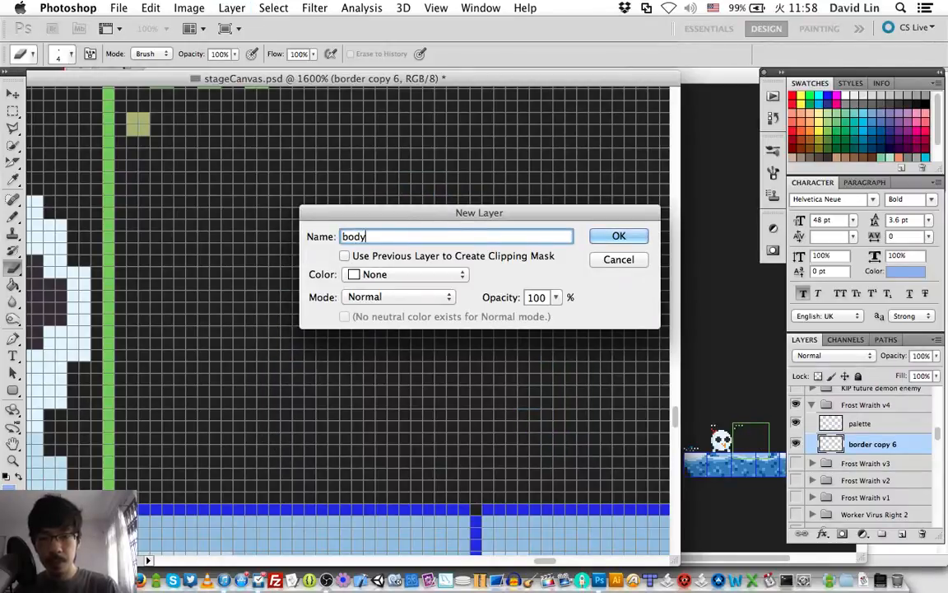
key(Return)
- Draw a light blue stepped V about 12 pixels wide and 6 pixels tall with the Pencil as the horned top of the head
key(b)
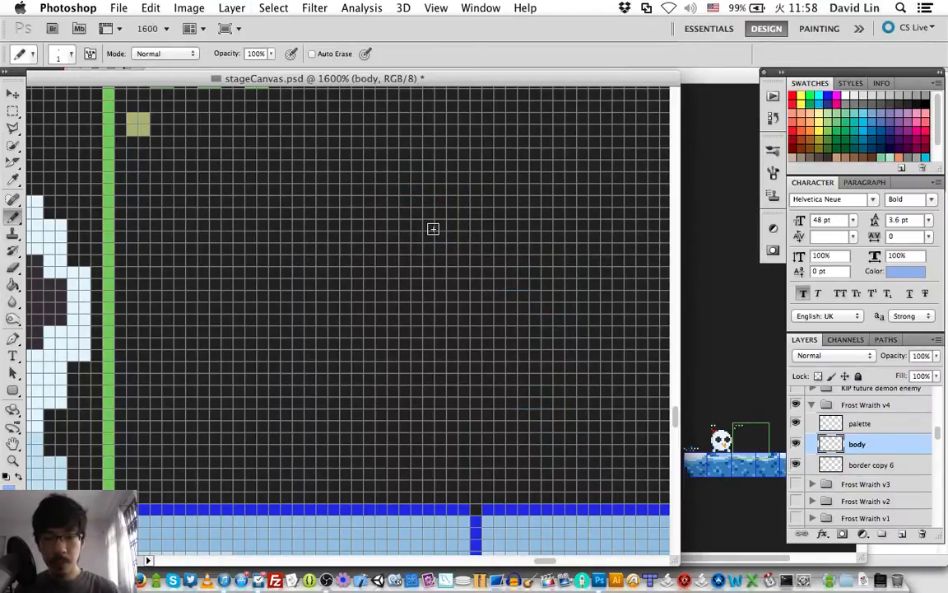
mouse_move(431, 227)
mouse_down()
mouse_move(429, 236)
mouse_move(392, 213)
mouse_up()
mouse_move(462, 207)
mouse_down()
mouse_move(452, 201)
mouse_move(461, 213)
mouse_up()
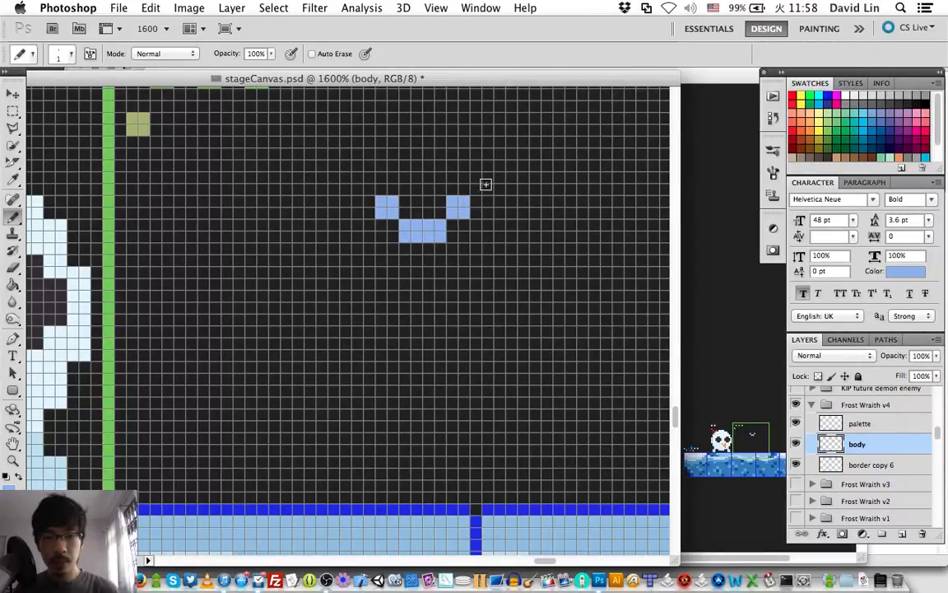
drag(485, 179, 477, 183)
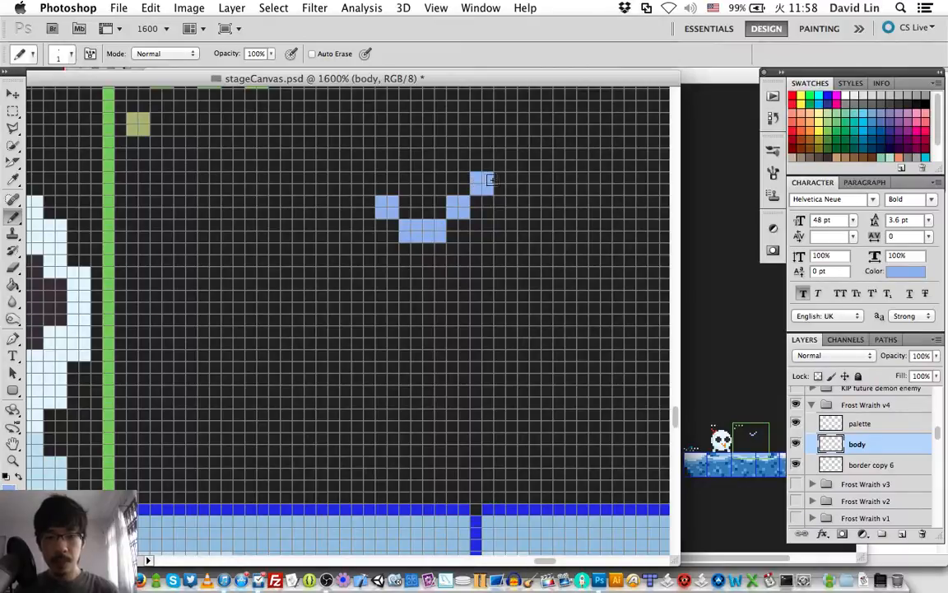
click(363, 183)
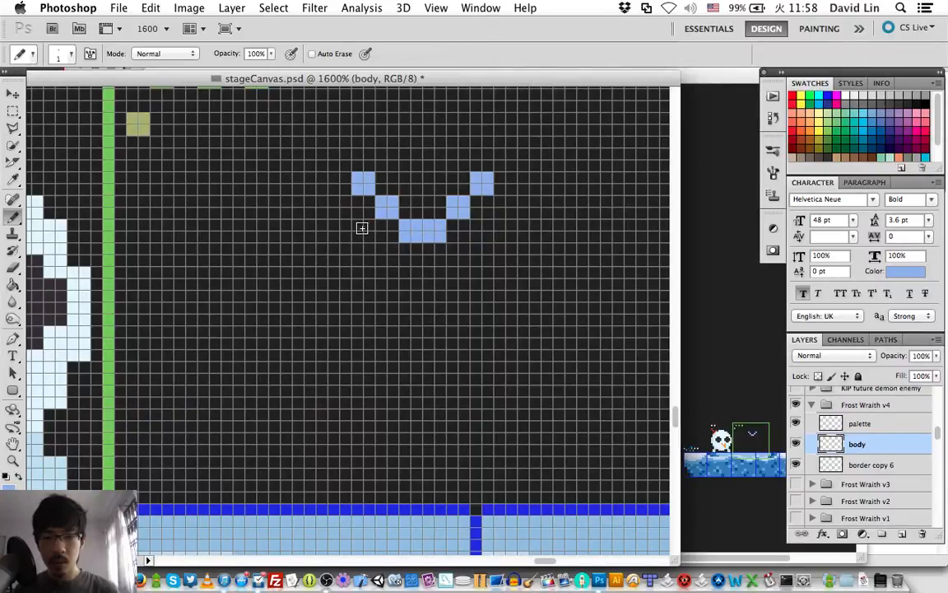
- Draw light blue sides stepping outward and down from both horns, each ending in a segment of about 2 by 4 pixels
click(363, 230)
click(481, 229)
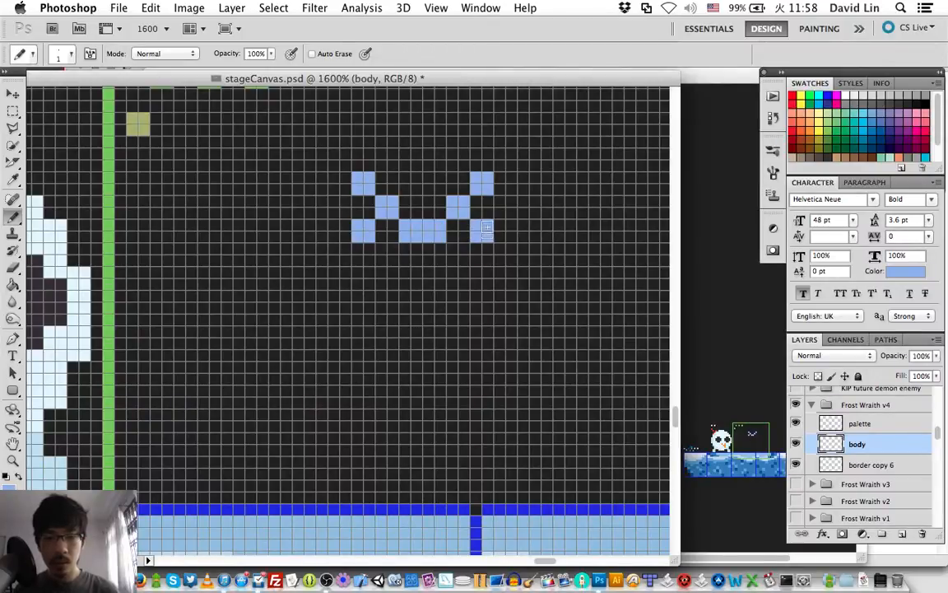
click(338, 254)
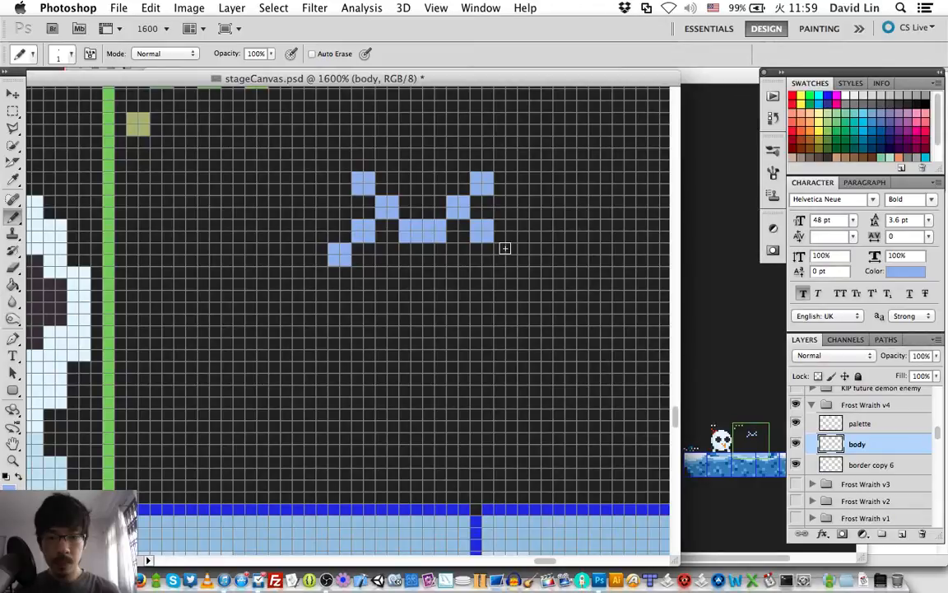
drag(503, 249, 501, 250)
drag(500, 249, 507, 260)
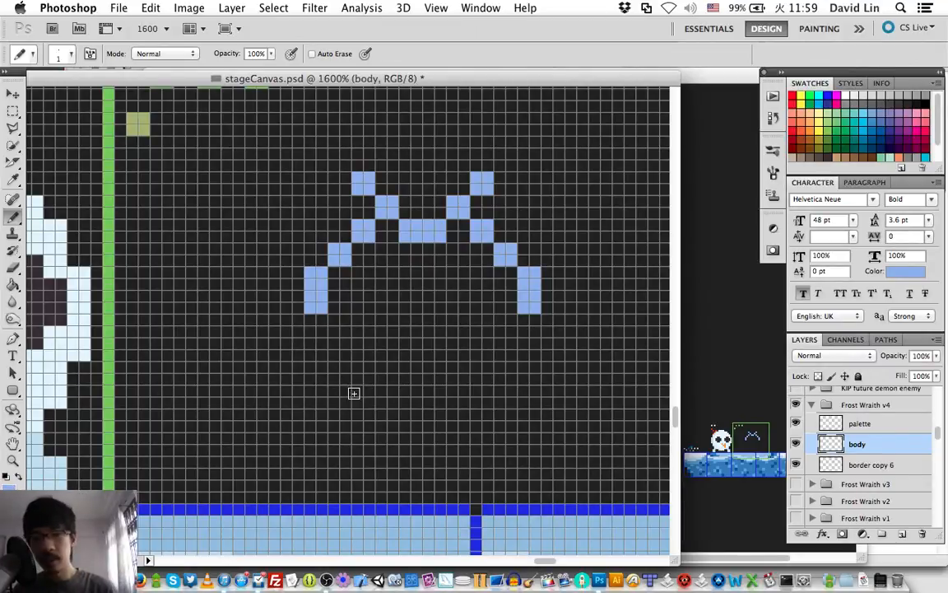
- Try erasing the left end segment, and step back through the history until both sides end in 2 by 2 pixel blocks
key(e)
drag(322, 314, 314, 298)
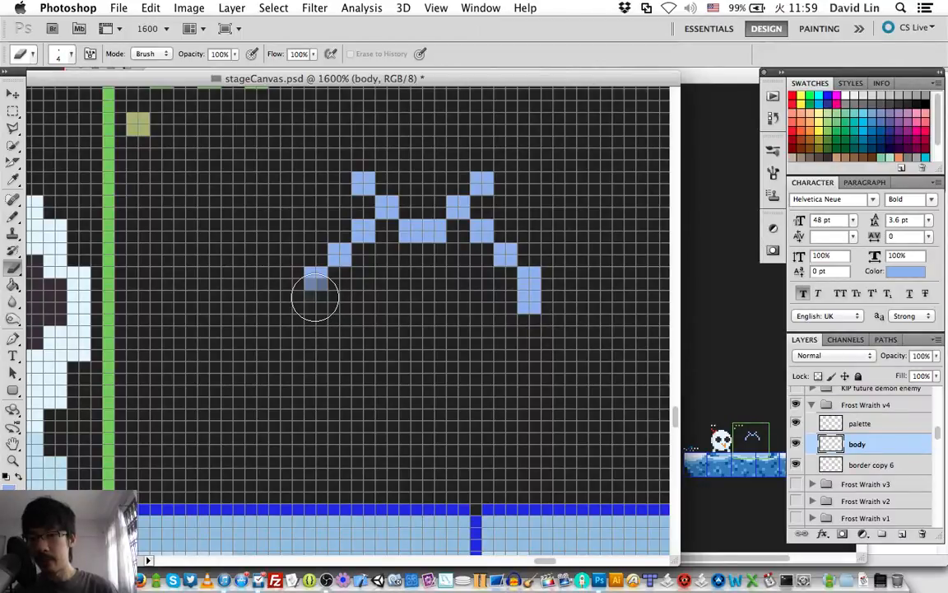
key(alt+super+z)
key(alt+super+z)
key(alt+super+z)
key(b)
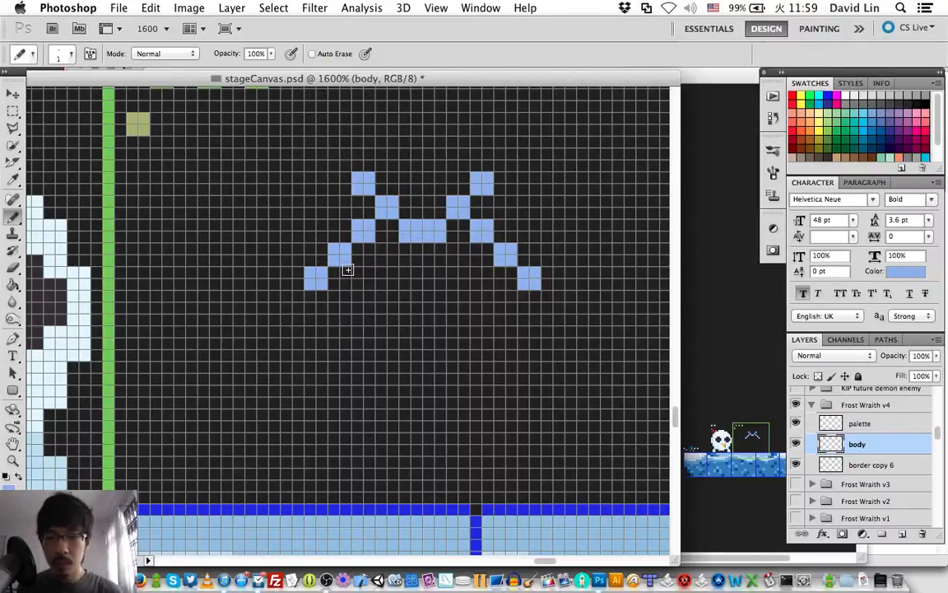
- Erase the outermost 2 by 2 pixel block on both sides and repaint the faded pixels of the adjoining blocks light blue
key(e)
click(315, 279)
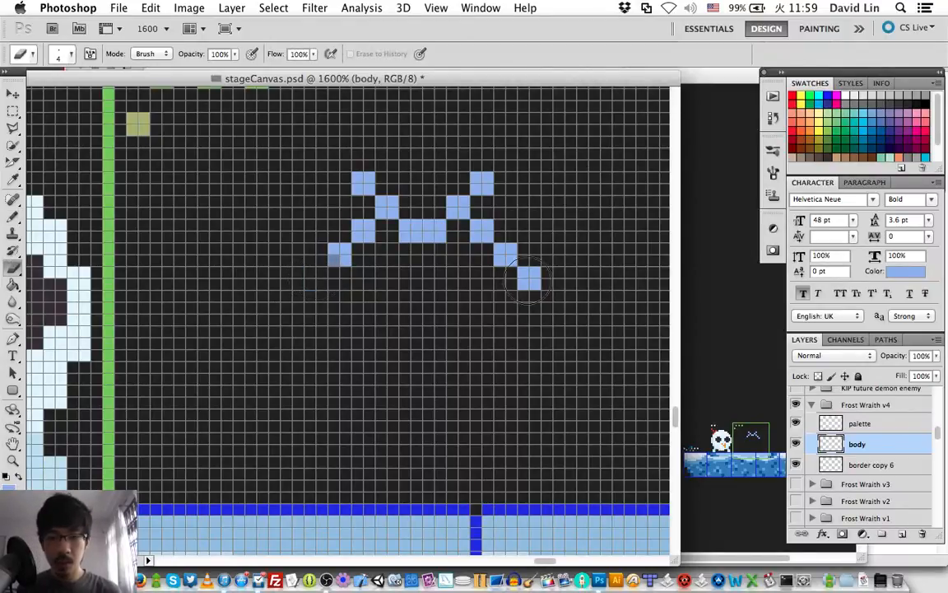
click(528, 280)
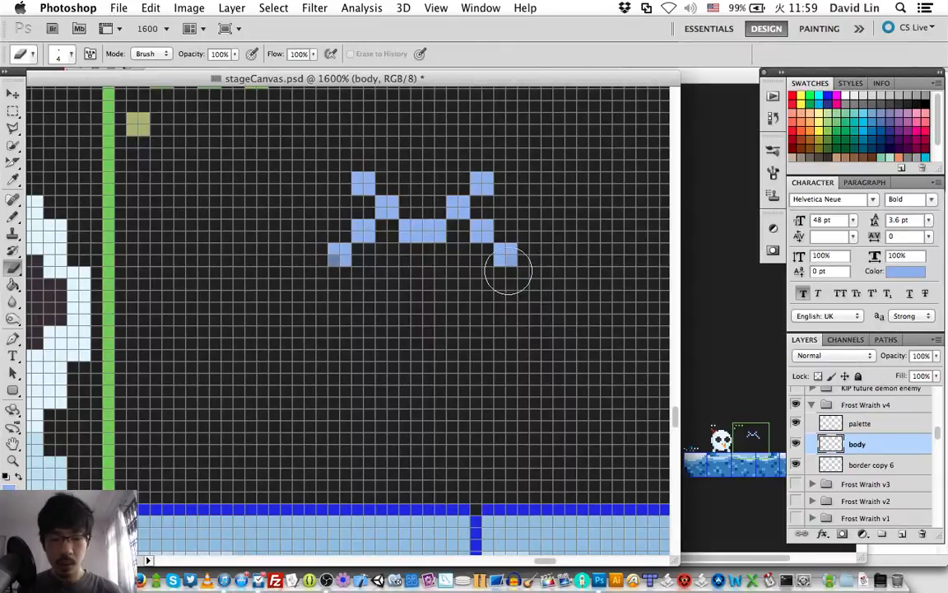
key(b)
click(334, 252)
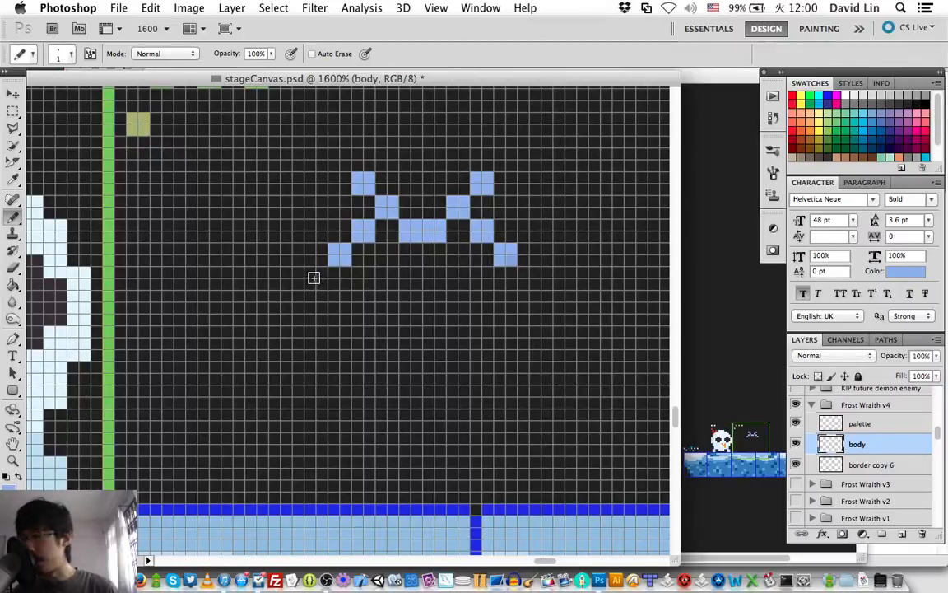
- Widen both end blocks outward to about 4 by 2 pixels and add two 2 by 2 blocks stepping outward and down per side
click(319, 250)
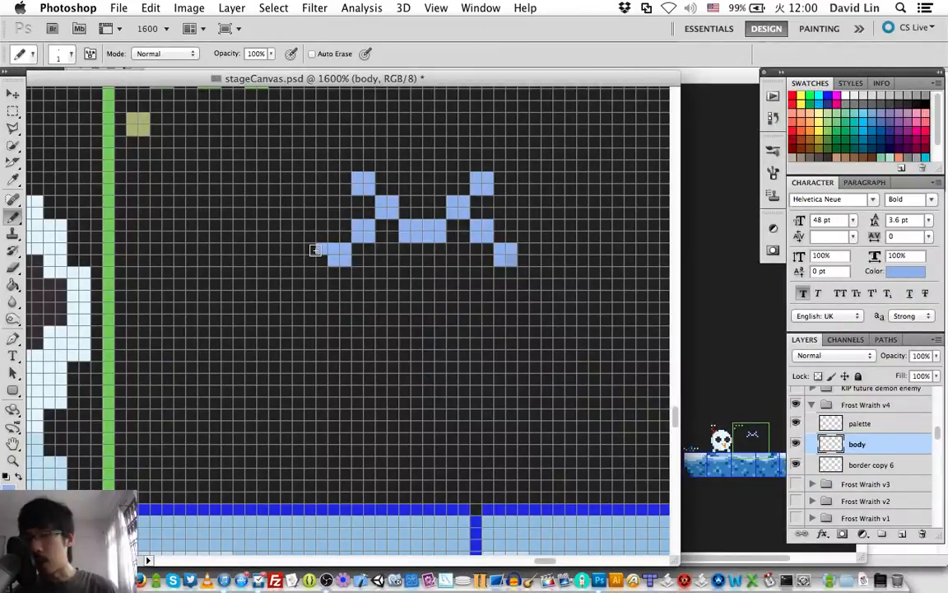
drag(313, 249, 317, 259)
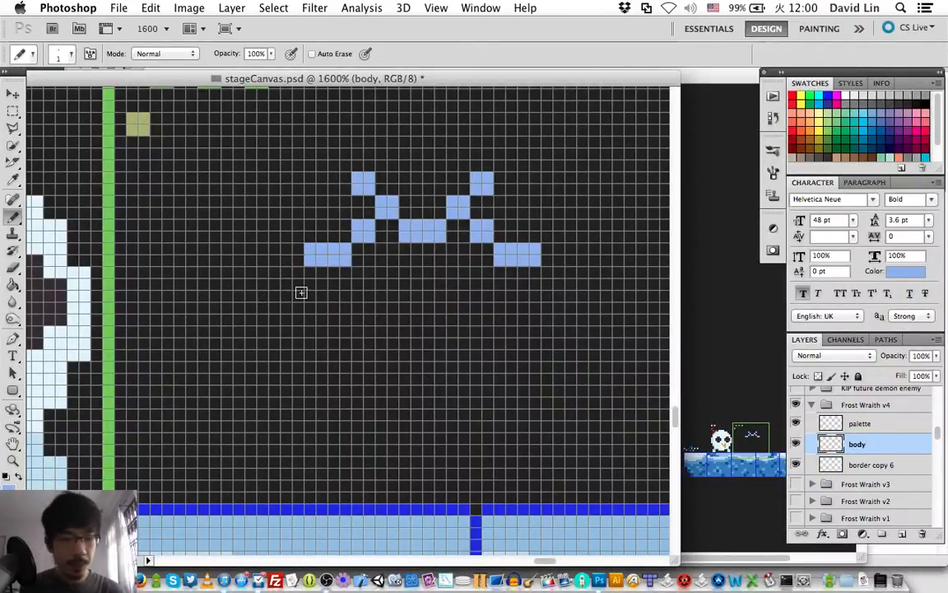
drag(297, 281, 263, 305)
drag(263, 304, 265, 310)
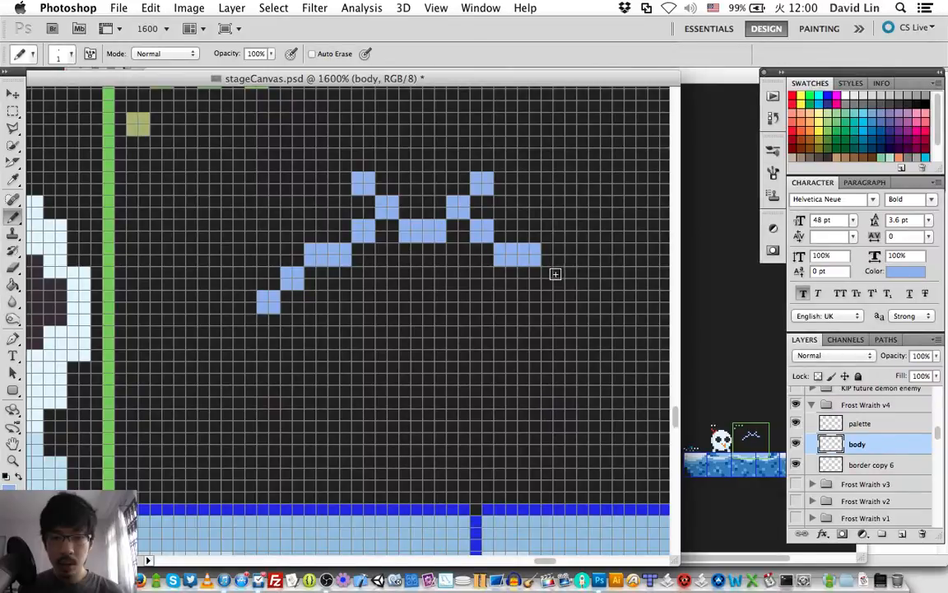
drag(554, 273, 576, 302)
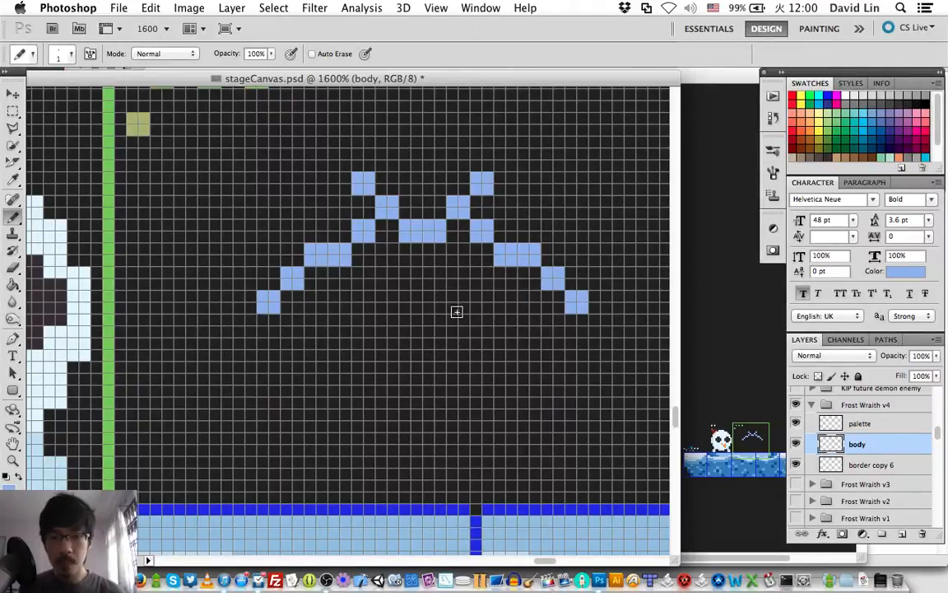
- Erase the widened sides and lower steps, and restore the 2 by 2 pixel block at each end below the horns
key(e)
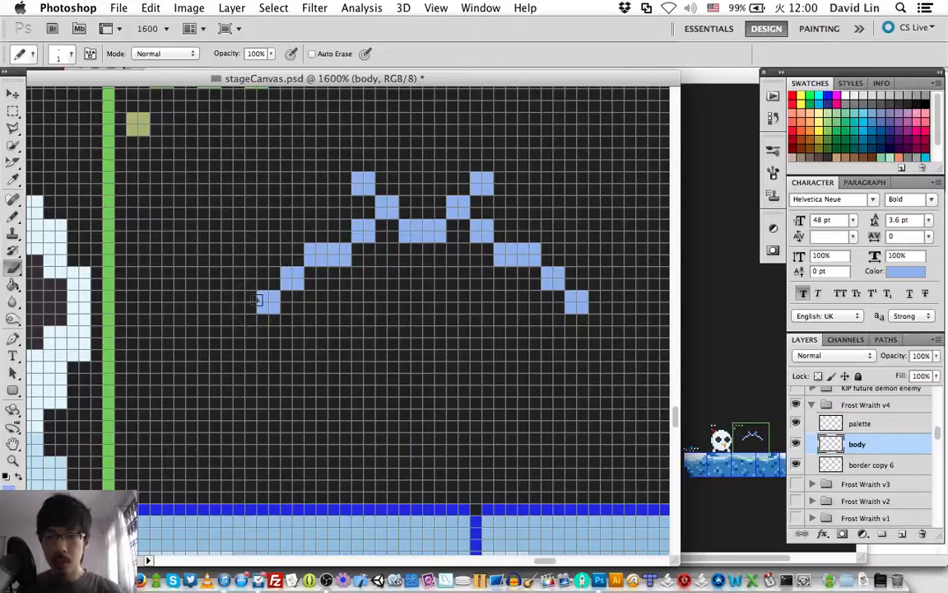
mouse_move(266, 305)
mouse_down()
mouse_move(278, 277)
mouse_move(295, 282)
mouse_move(321, 270)
mouse_up()
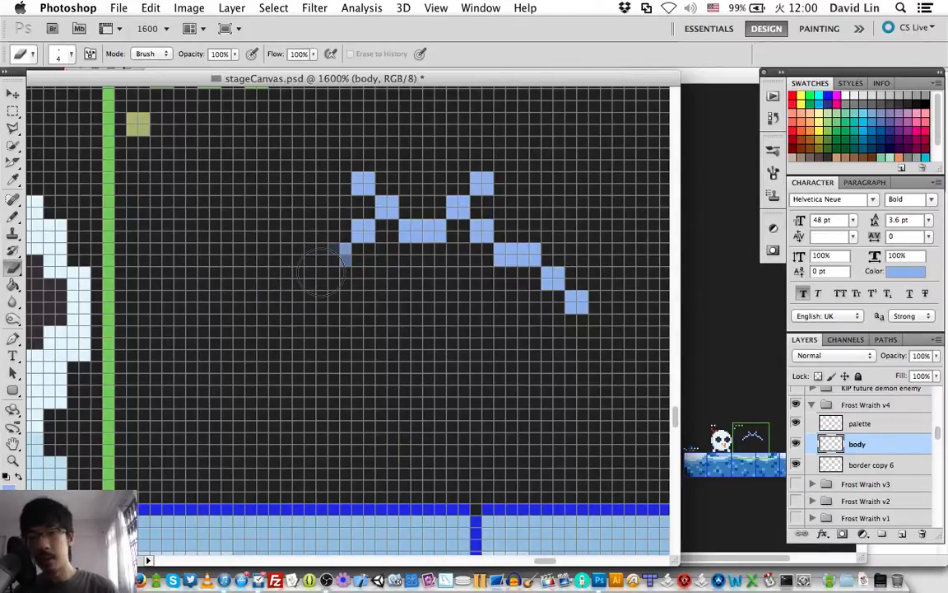
drag(551, 272, 562, 326)
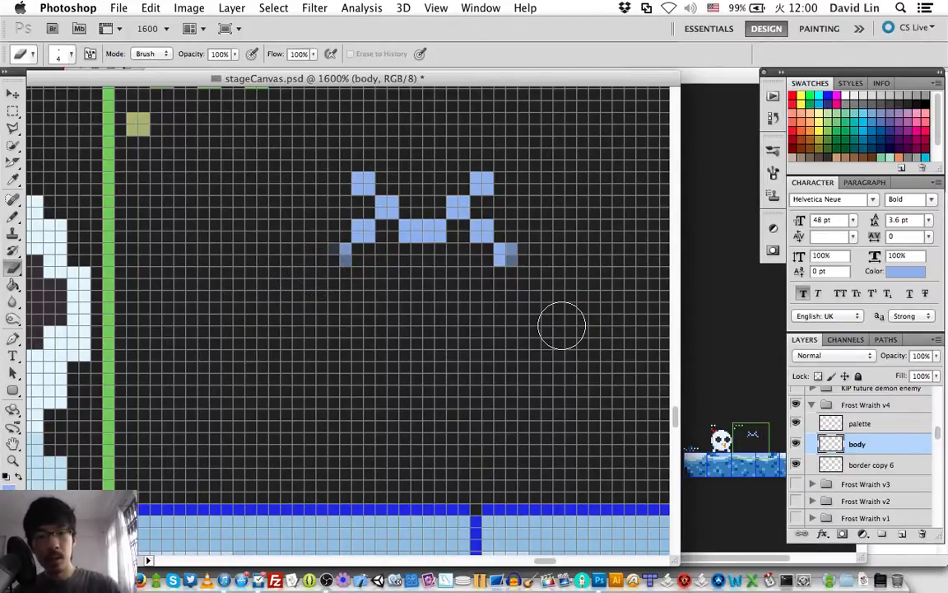
key(b)
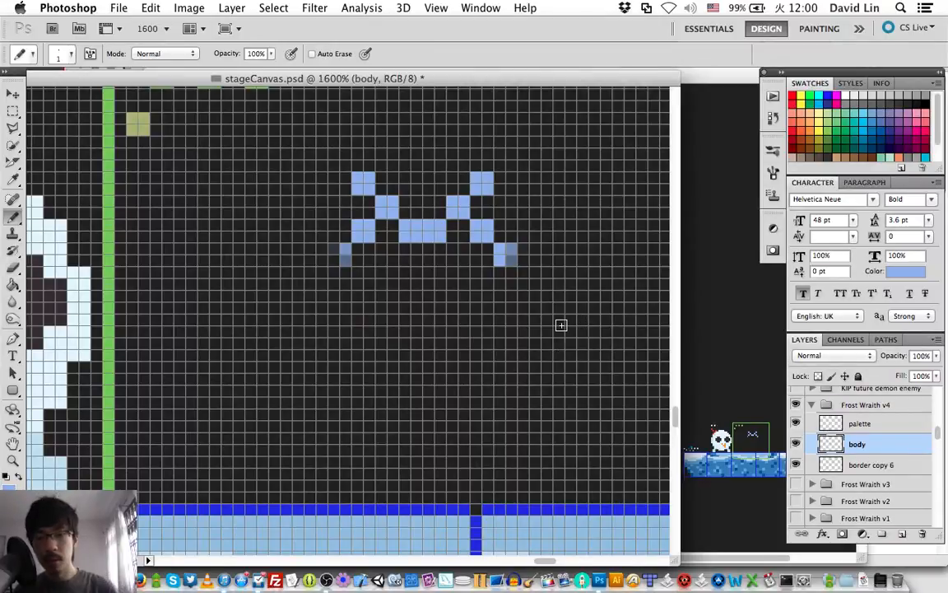
click(339, 255)
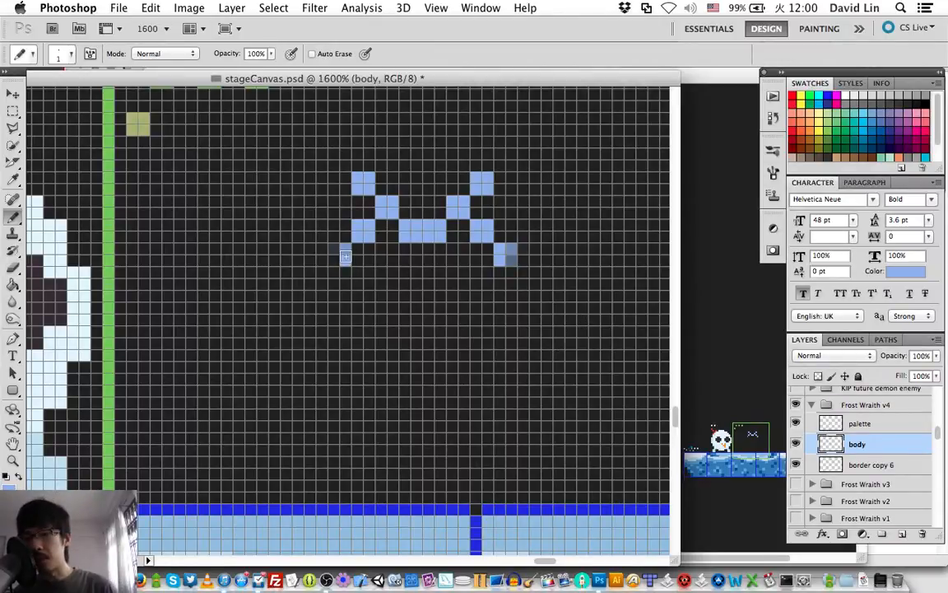
click(505, 259)
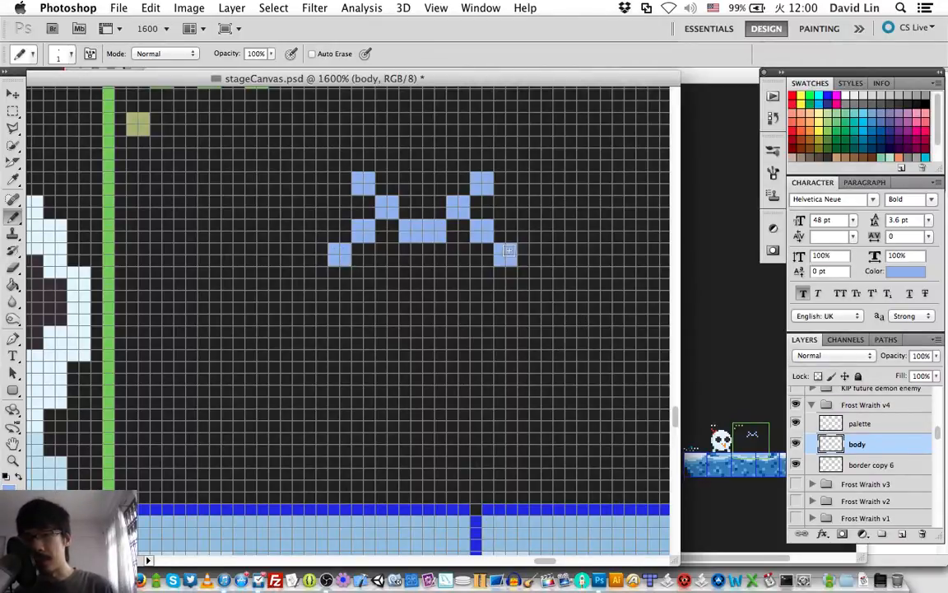
- Draw a 2 by 2 pixel block and a 2 by 4 pixel segment stepping outward and down on both sides
click(321, 276)
click(524, 276)
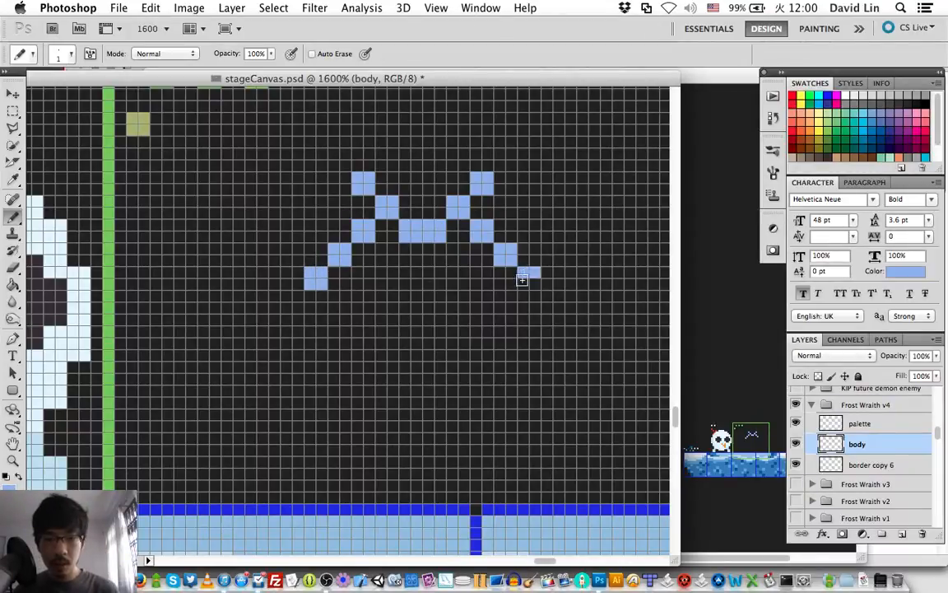
click(294, 305)
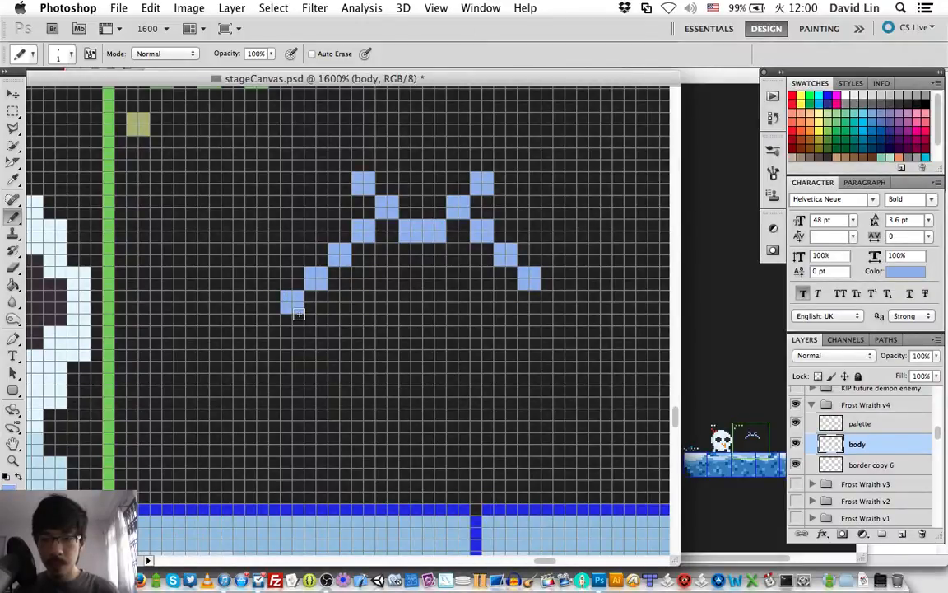
drag(298, 317, 298, 322)
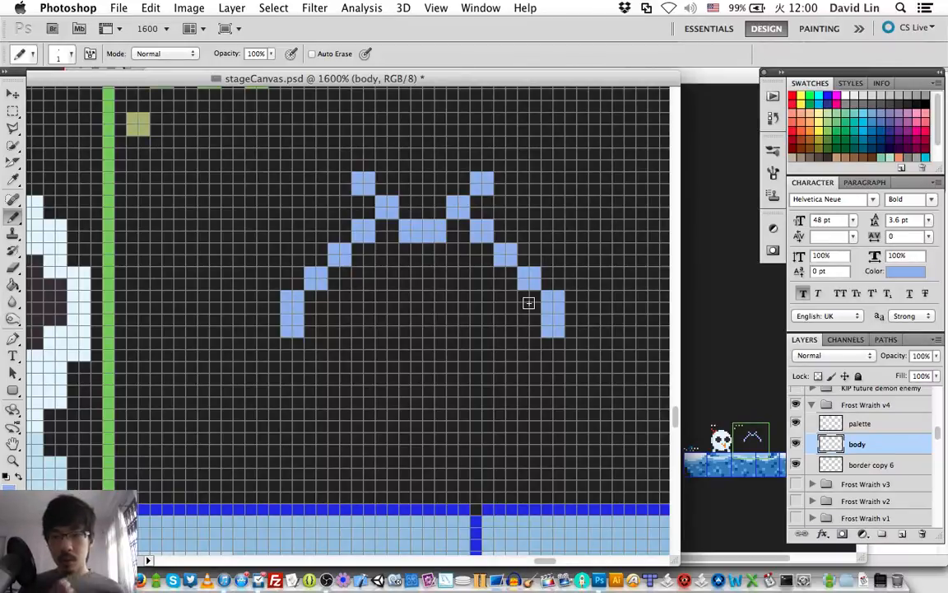
- Erase the tall end segment and the 2 by 2 pixel block above it on both sides
key(e)
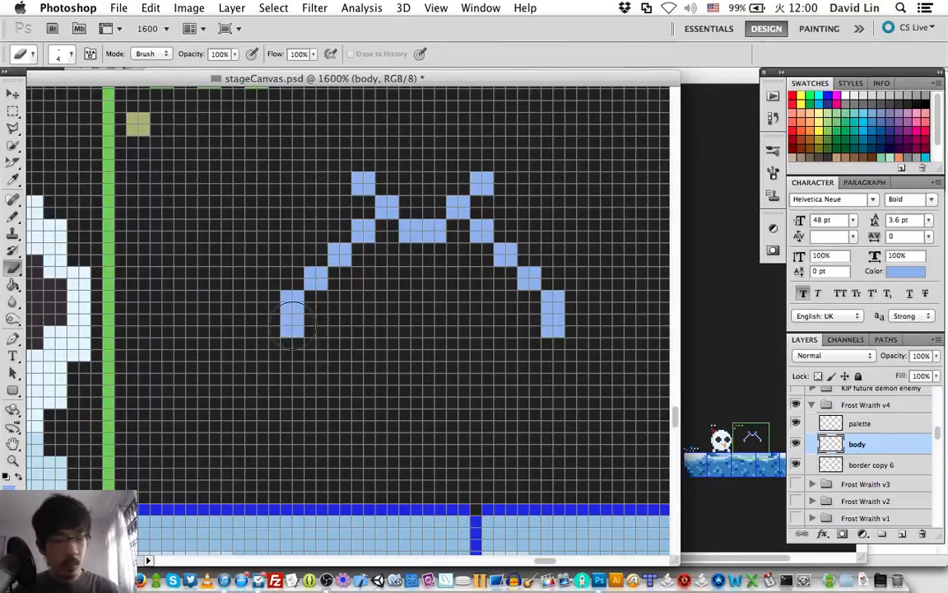
mouse_move(280, 298)
mouse_down()
mouse_move(294, 323)
mouse_move(309, 281)
mouse_up()
key(b)
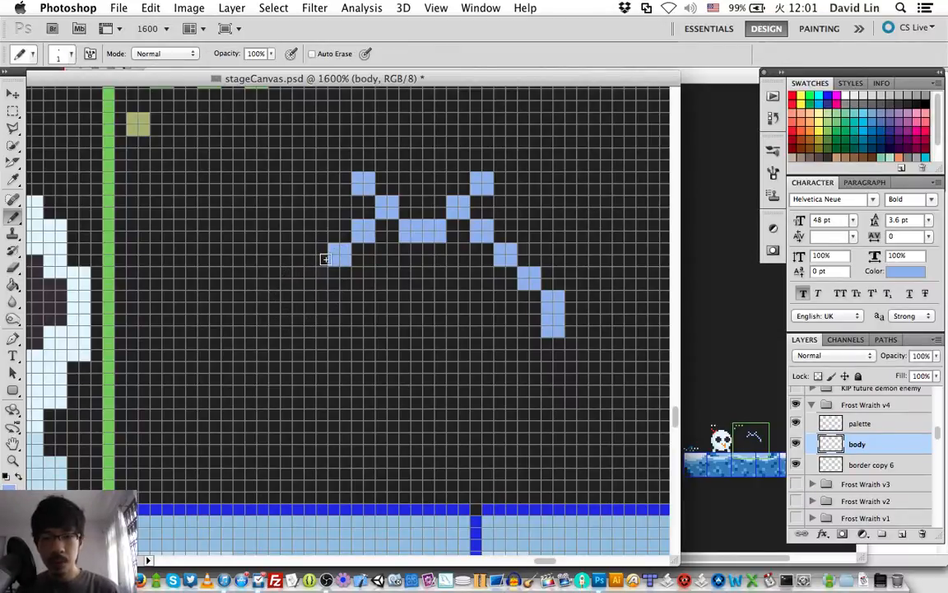
key(e)
drag(553, 329, 527, 273)
key(b)
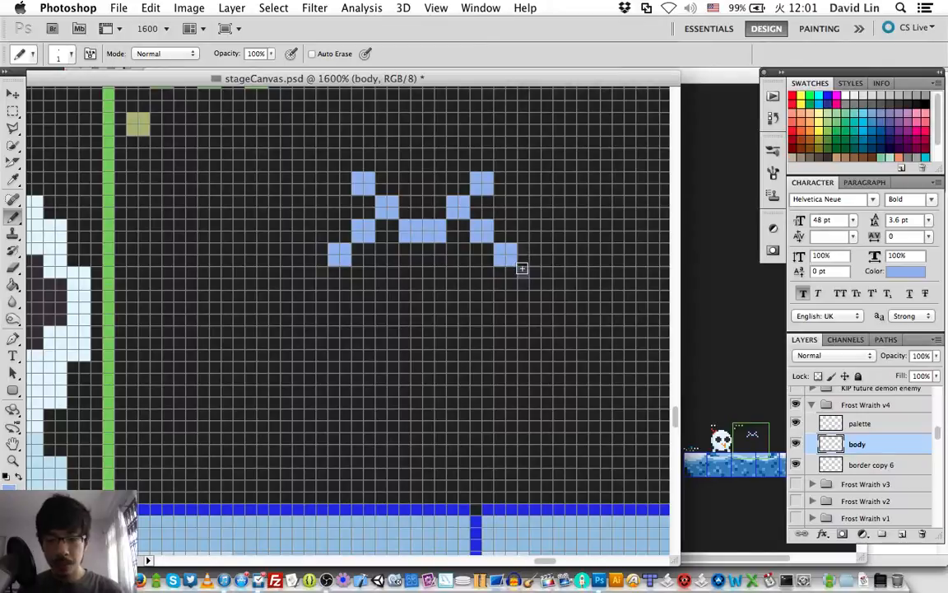
key(e)
drag(535, 280, 516, 288)
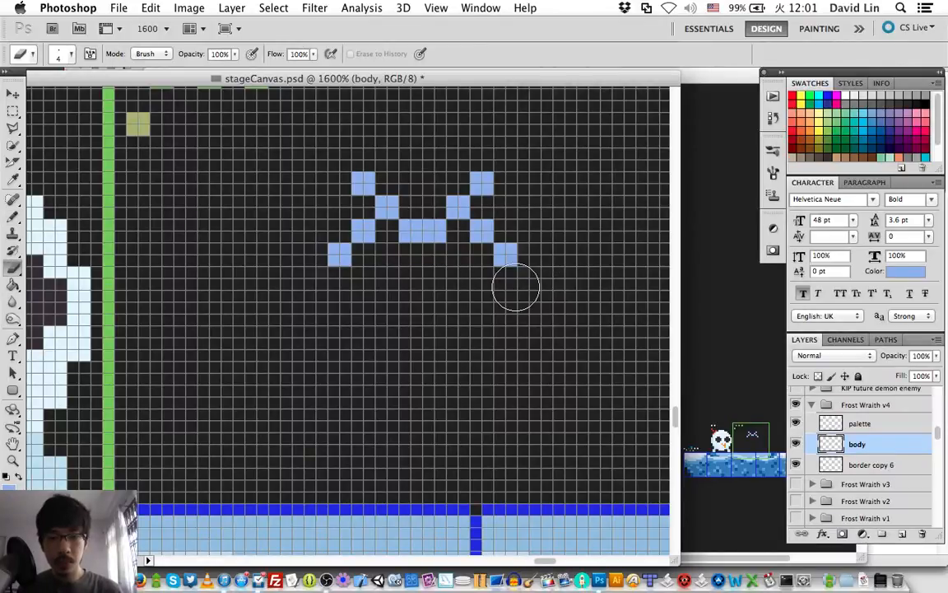
- Extend the end blocks on both sides straight down with the Pencil into segments of 2 by 4 pixels
key(b)
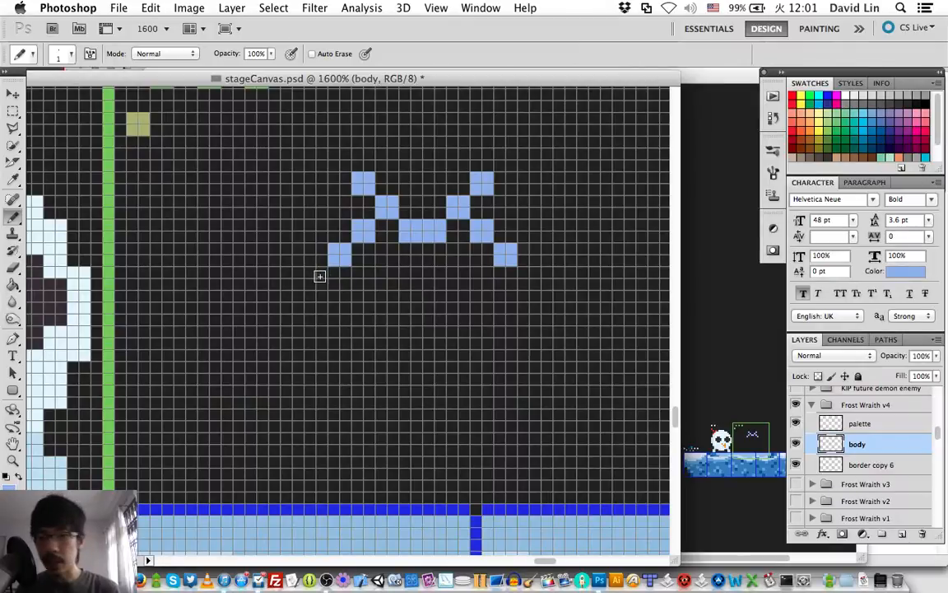
drag(320, 275, 307, 304)
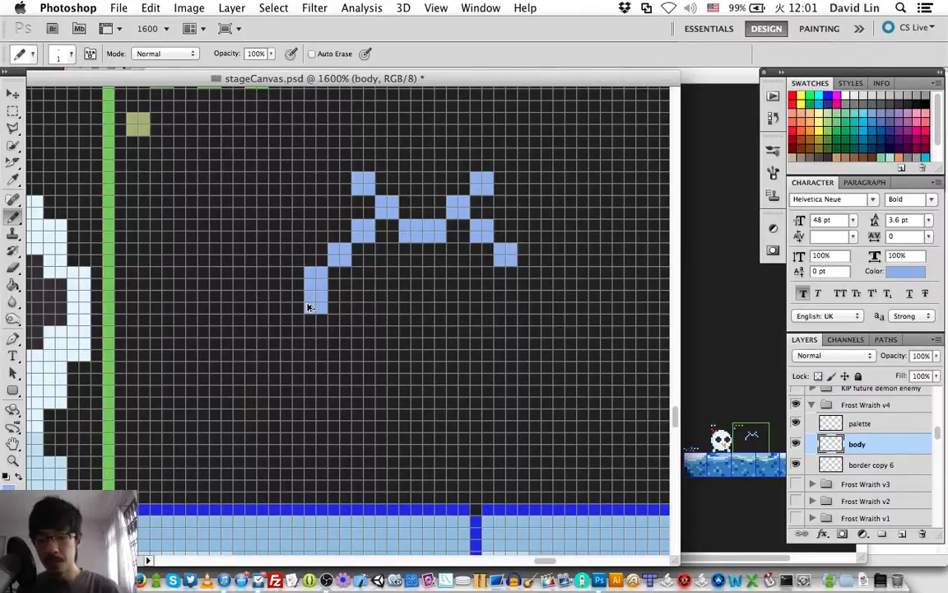
key(super+z)
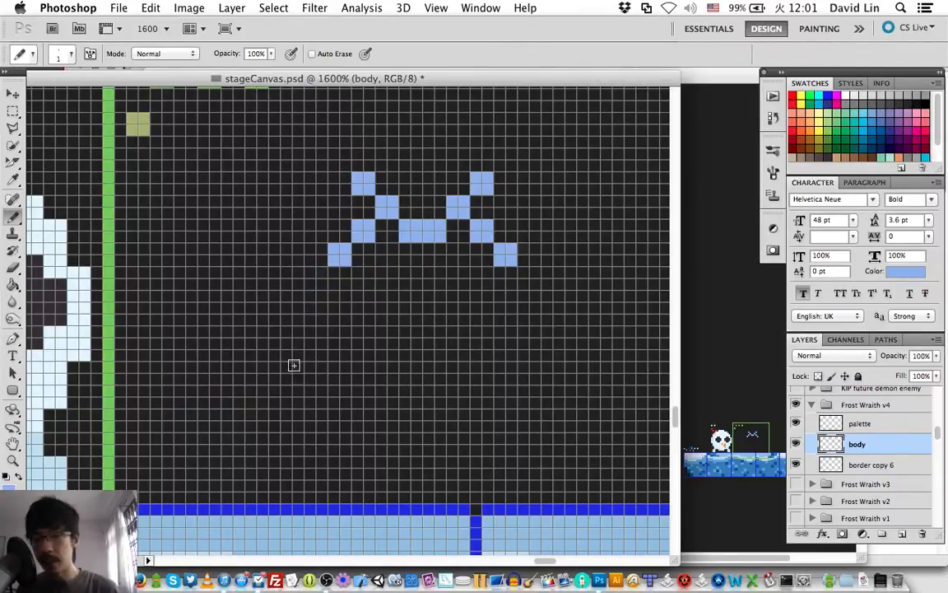
click(345, 282)
click(344, 275)
drag(334, 274, 334, 283)
click(512, 273)
click(502, 273)
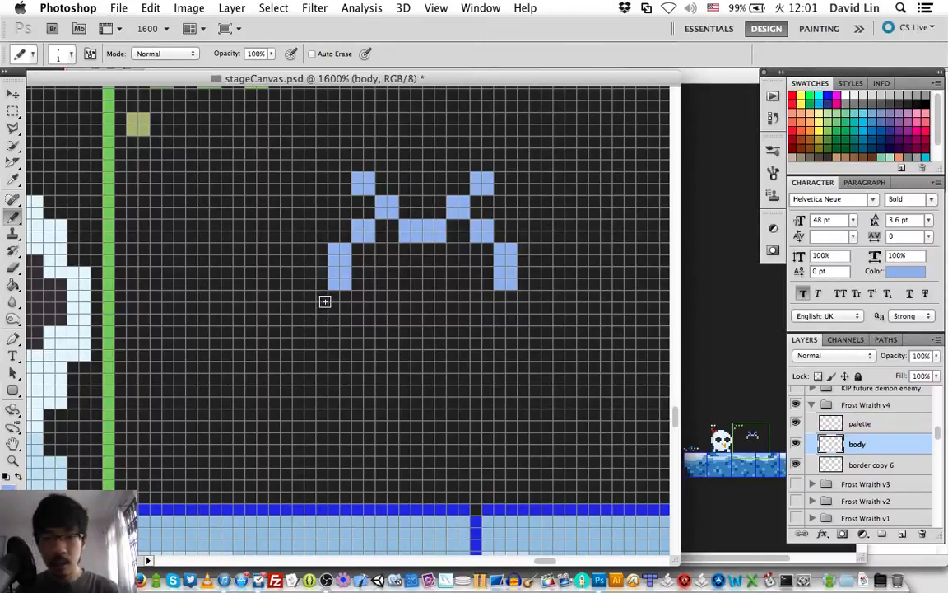
- Add two more light blue 2 by 4 pixel segments stepping outward and down on each side of the body
drag(311, 297, 322, 308)
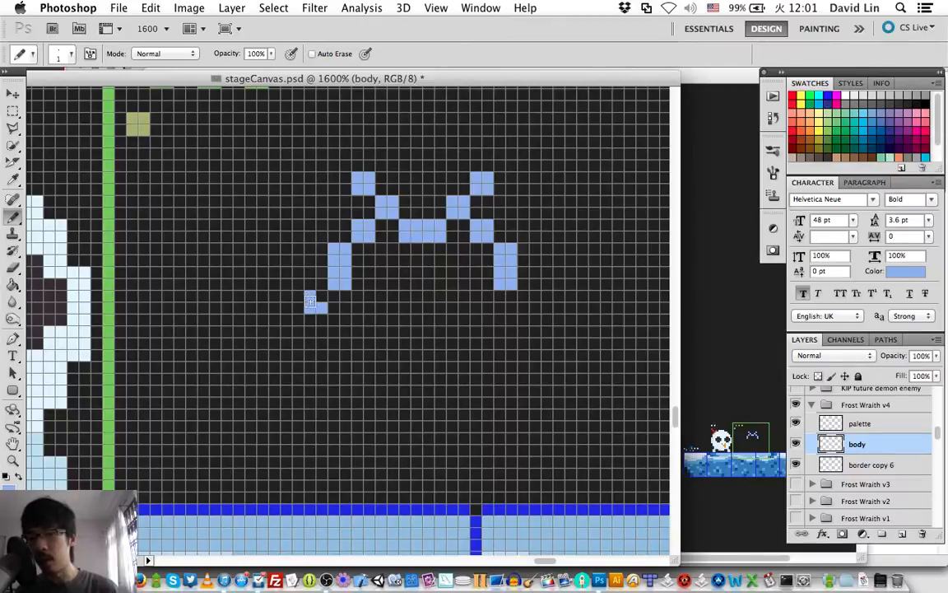
mouse_move(523, 296)
mouse_down()
mouse_move(534, 327)
mouse_move(524, 321)
mouse_up()
drag(310, 331, 311, 318)
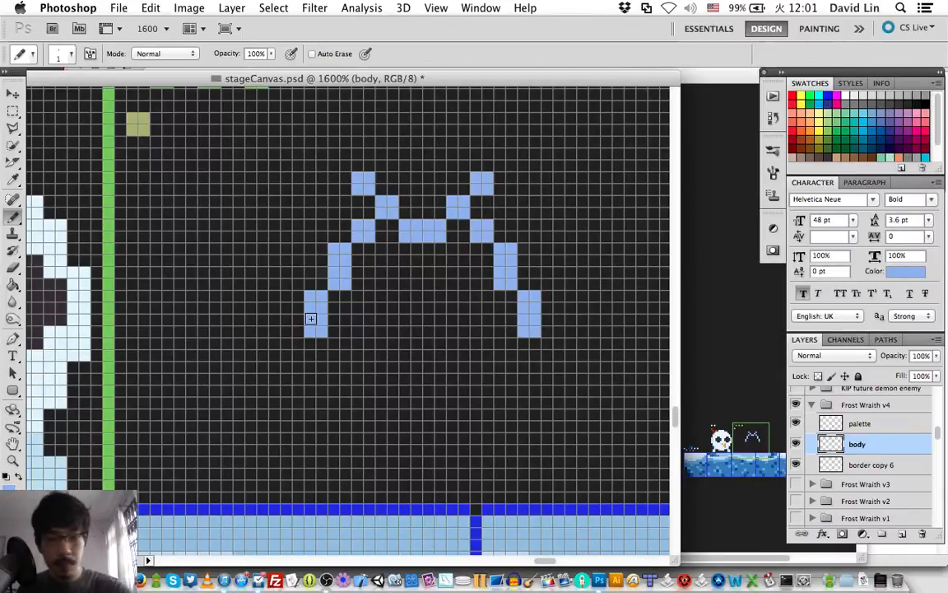
mouse_move(298, 343)
mouse_down()
mouse_move(286, 345)
mouse_move(298, 379)
mouse_up()
click(298, 367)
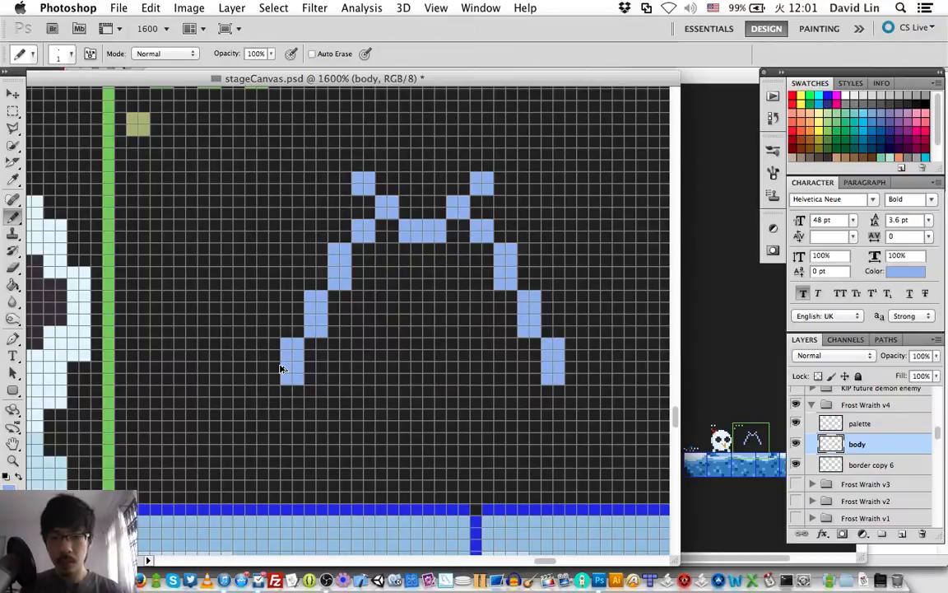
- Step back and forward through the last pencil strokes of the lowest segments, ending on the stepped-back version
key(super+alt+z)
key(super+alt+z)
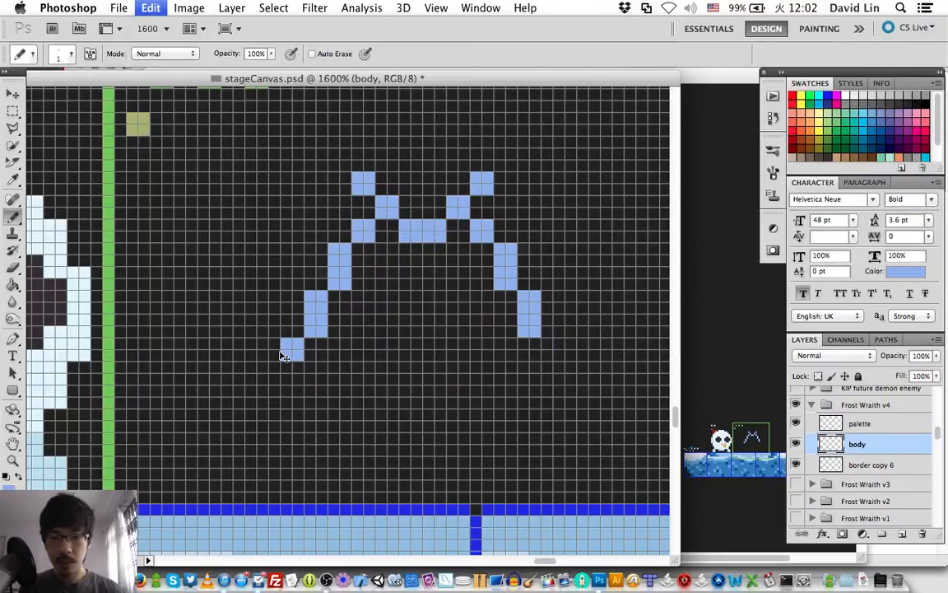
key(super+shift+z)
key(super+shift+z)
key(super+alt+z)
key(super+alt+z)
- Erase everything below the uppermost 2 by 4 pixel side segments on both sides of the body
key(e)
drag(292, 346, 305, 329)
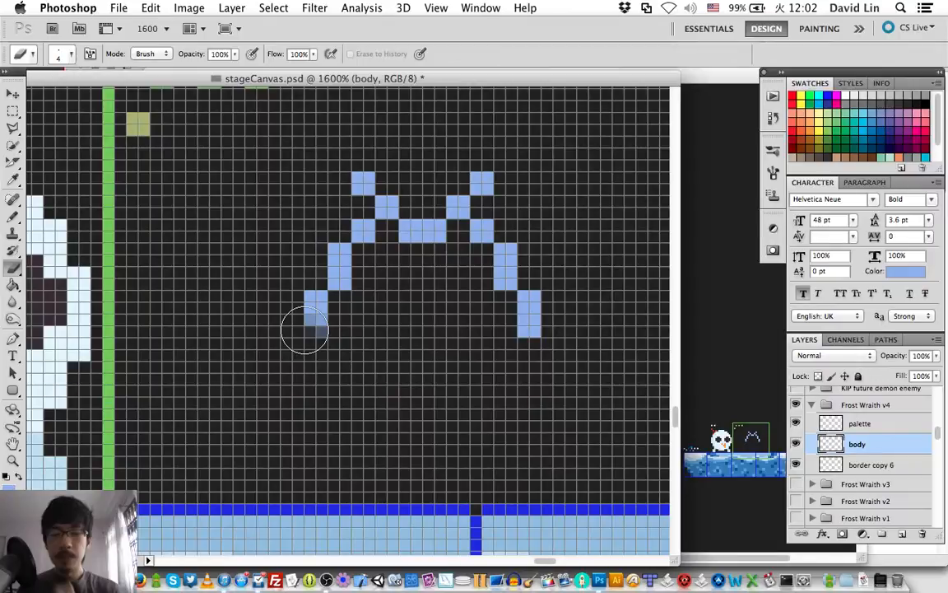
click(302, 317)
drag(525, 306, 508, 327)
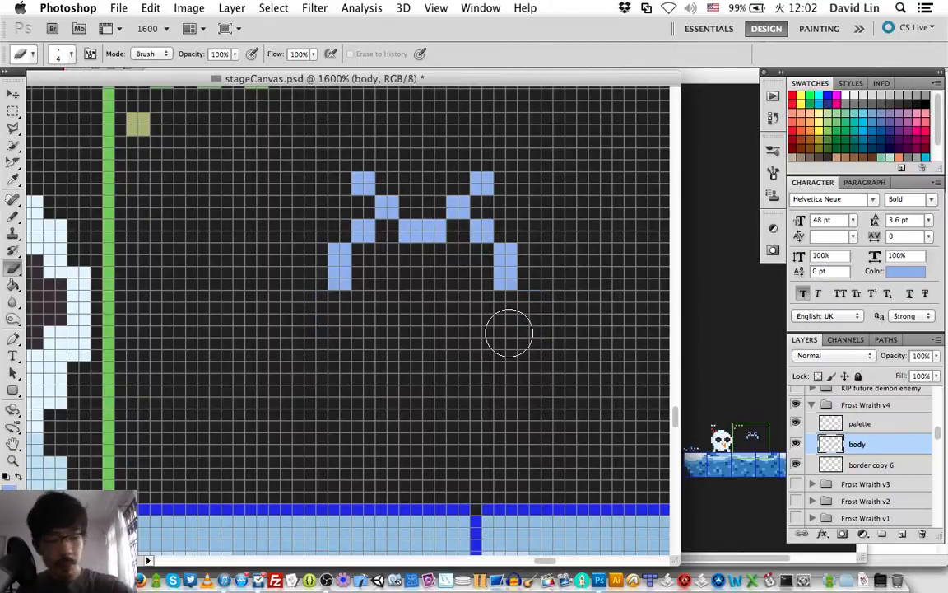
key(b)
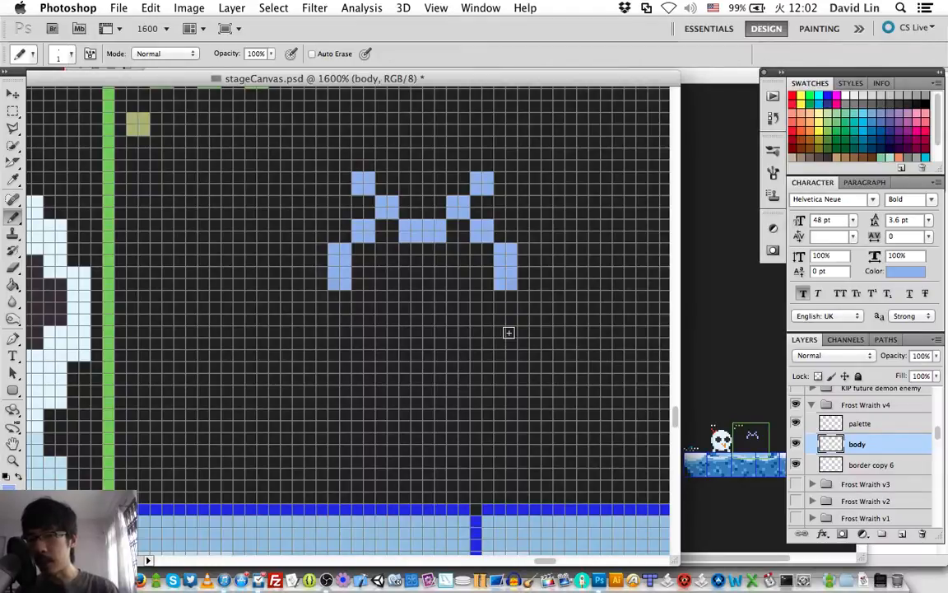
- Erase the remaining 2 by 4 pixel side segments below the horned head on both sides of the body
key(e)
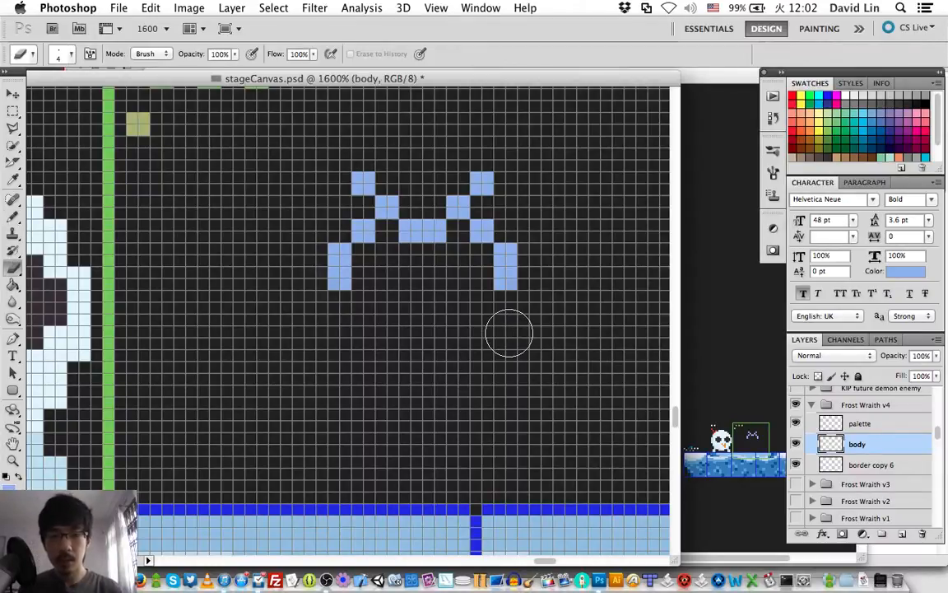
mouse_move(340, 278)
mouse_down()
mouse_move(336, 255)
mouse_move(344, 268)
mouse_up()
drag(506, 284, 507, 265)
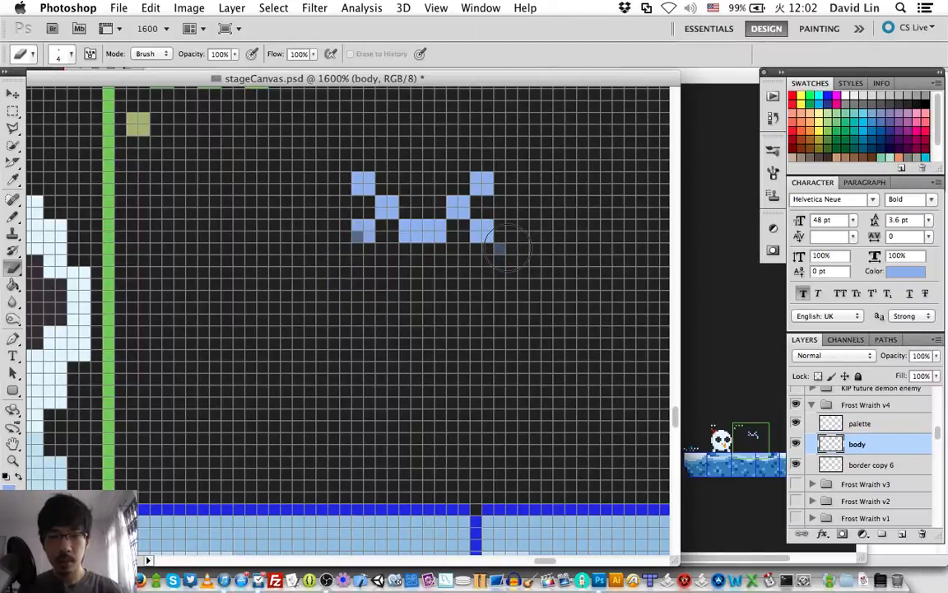
click(507, 248)
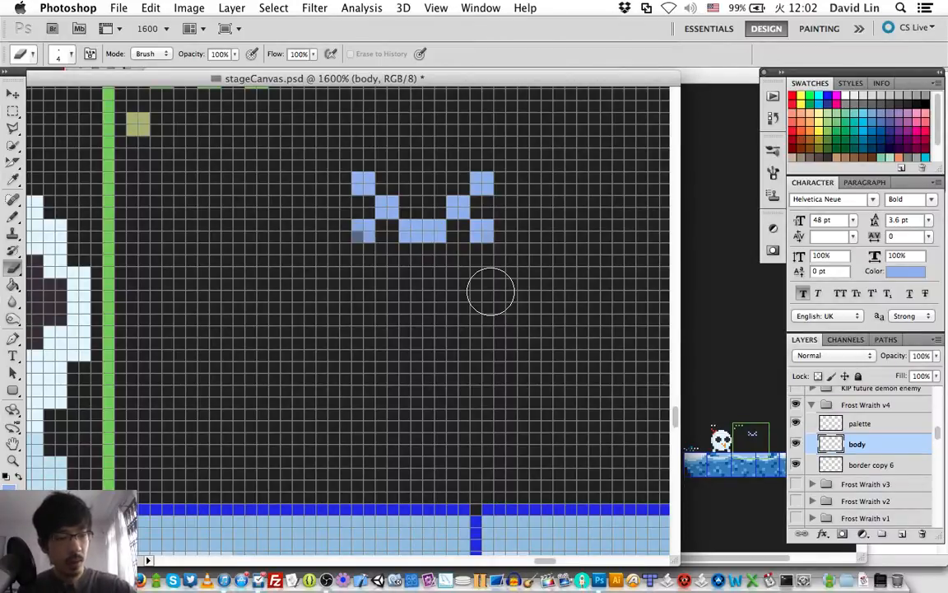
- Erase the horns and the outer head blocks on both sides, leaving only the short central bar
key(b)
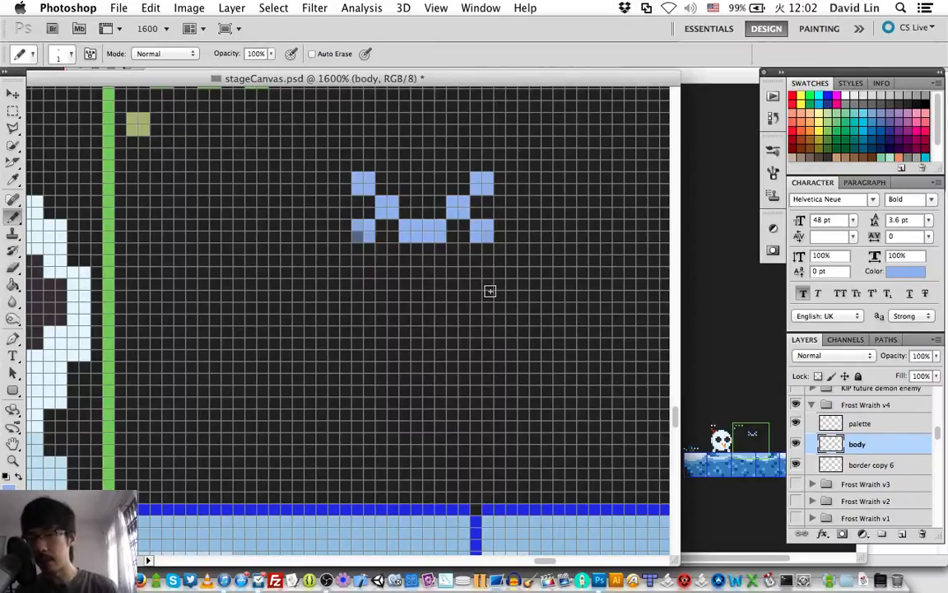
key(e)
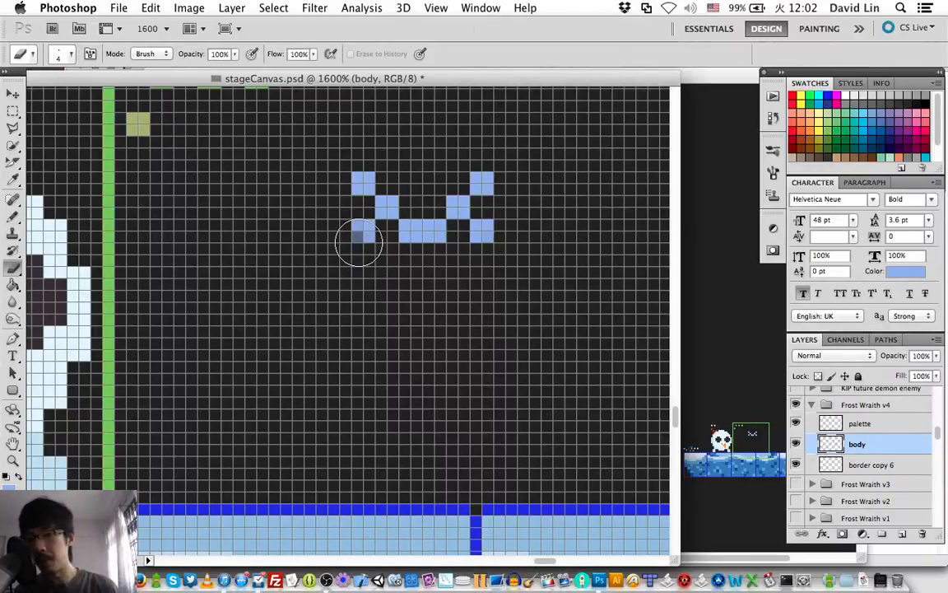
mouse_move(359, 241)
mouse_down()
mouse_move(355, 249)
mouse_move(410, 235)
mouse_up()
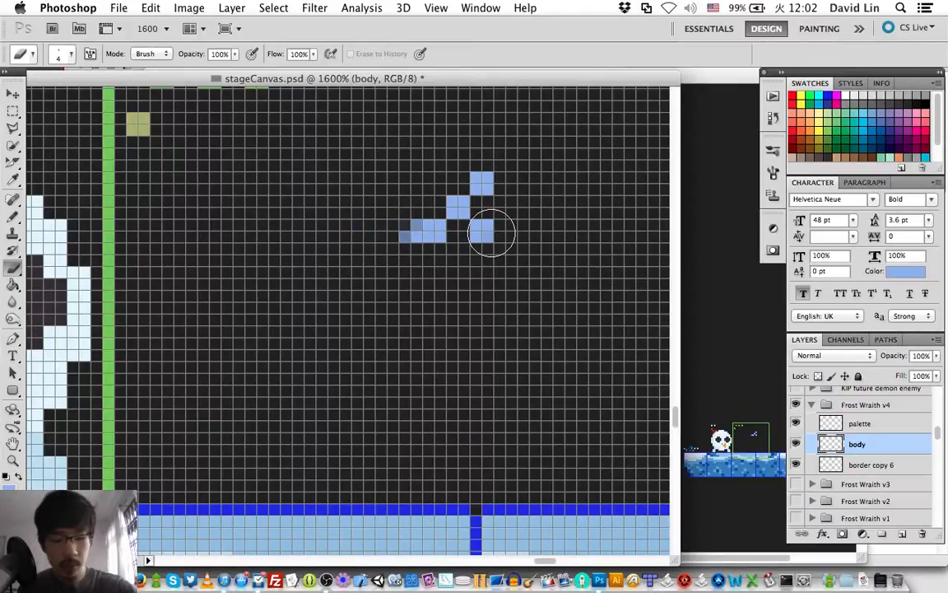
key(b)
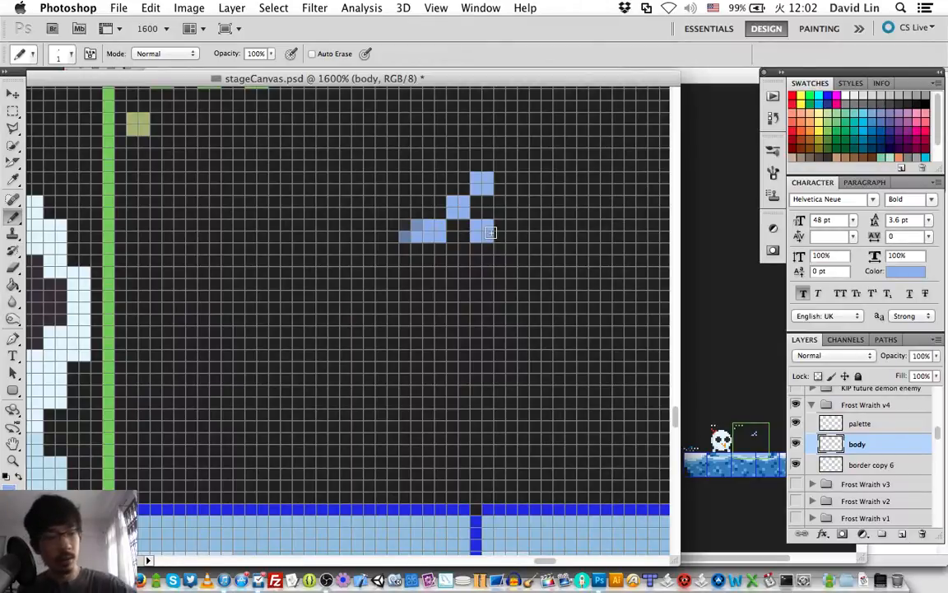
key(e)
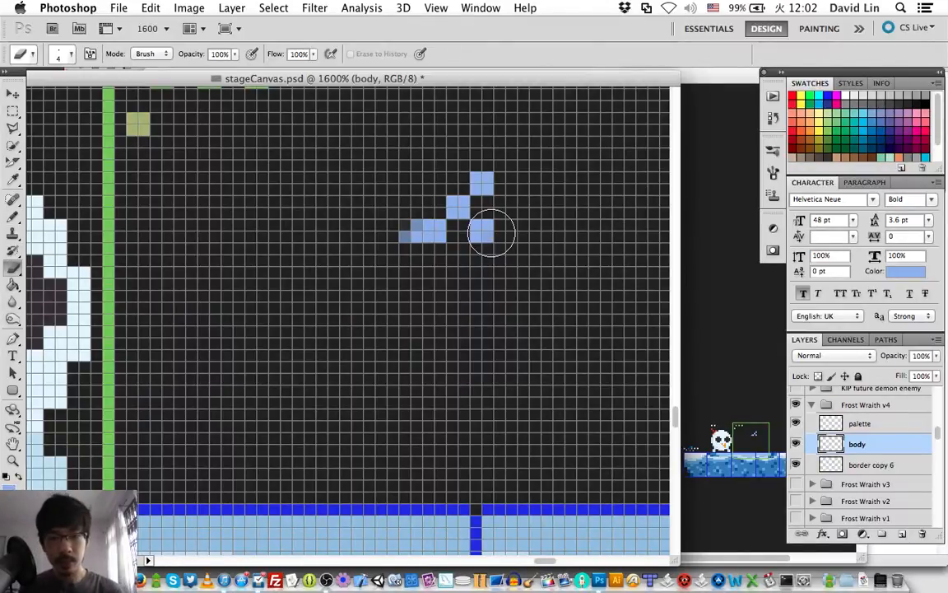
click(491, 223)
mouse_move(491, 223)
mouse_down()
mouse_move(494, 167)
mouse_move(485, 185)
mouse_move(476, 176)
mouse_move(459, 199)
mouse_up()
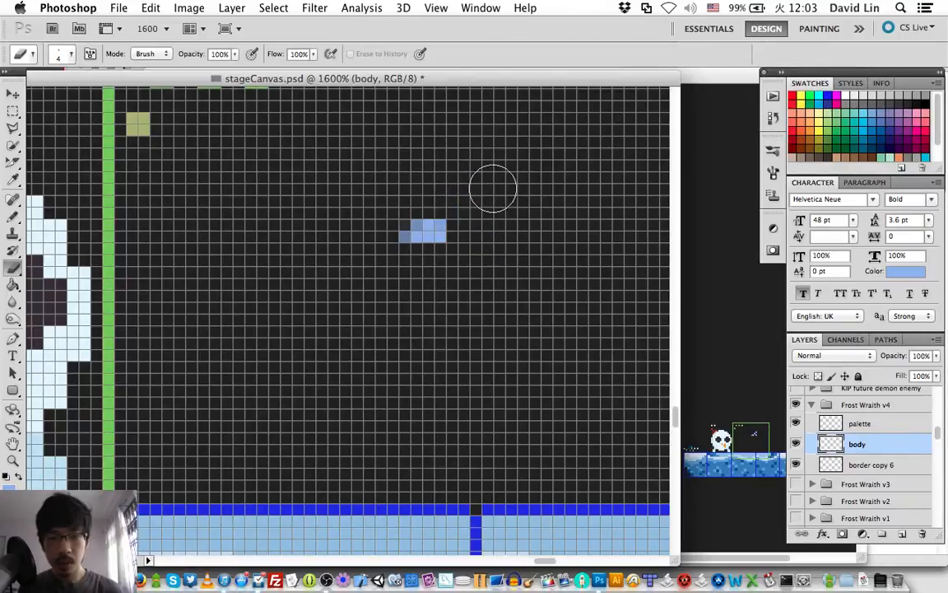
- Widen the central bar to 6 by 2 pixels with the Pencil and step 2 by 2 pixel blocks diagonally down from its right end
key(b)
mouse_move(424, 237)
mouse_down()
mouse_move(403, 229)
mouse_move(378, 239)
mouse_up()
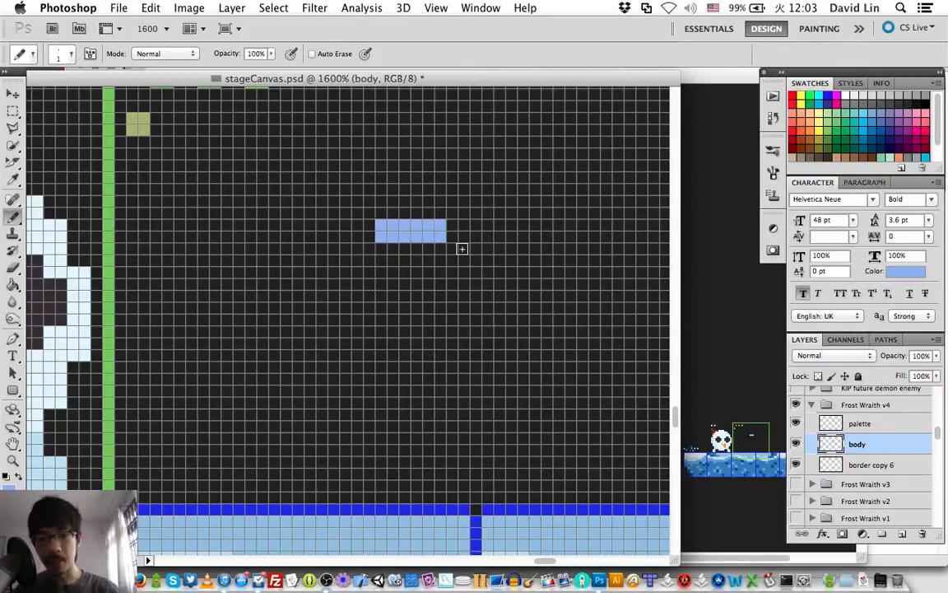
mouse_move(462, 249)
mouse_down()
mouse_move(458, 260)
mouse_move(487, 284)
mouse_move(500, 274)
mouse_move(509, 281)
mouse_up()
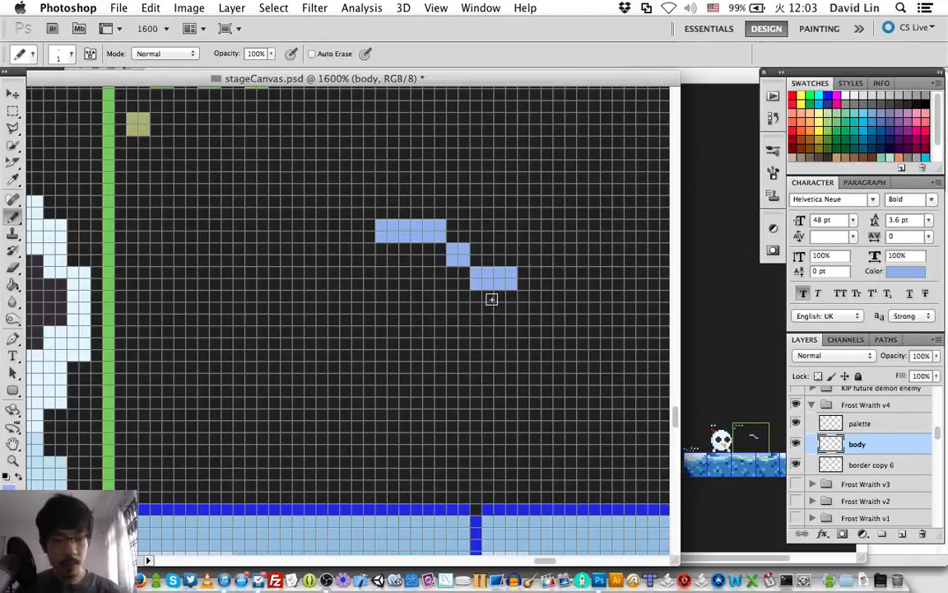
key(super+z)
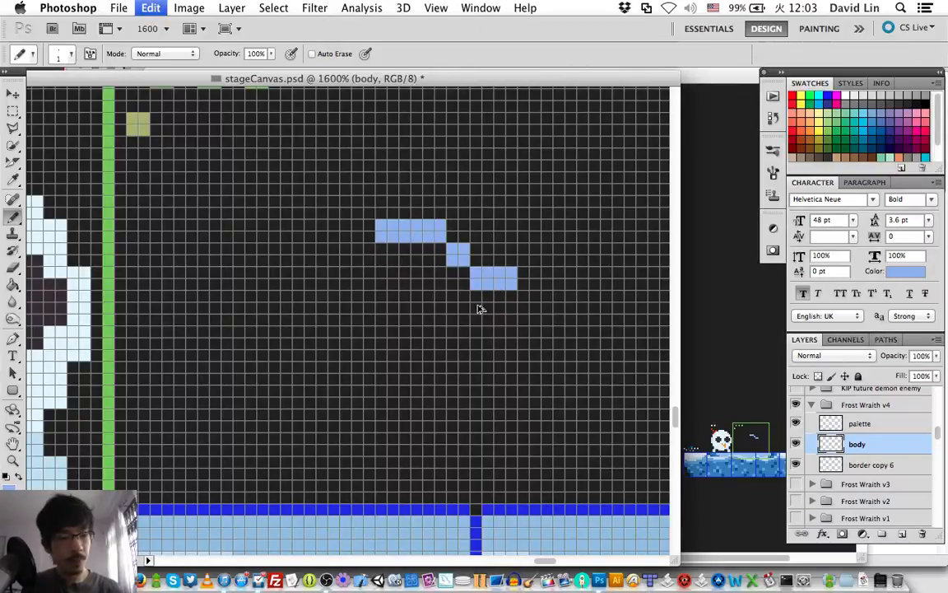
drag(500, 296, 504, 298)
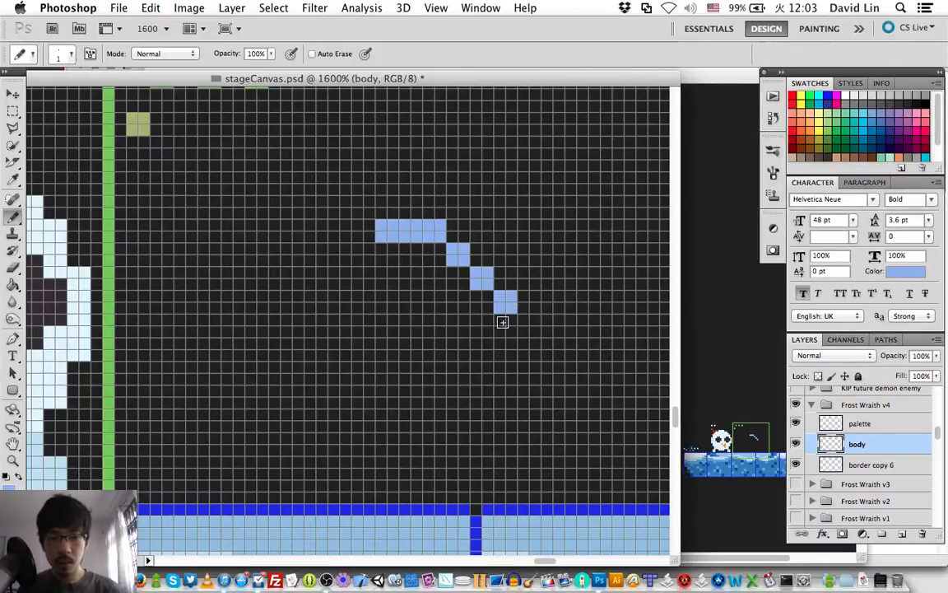
click(529, 322)
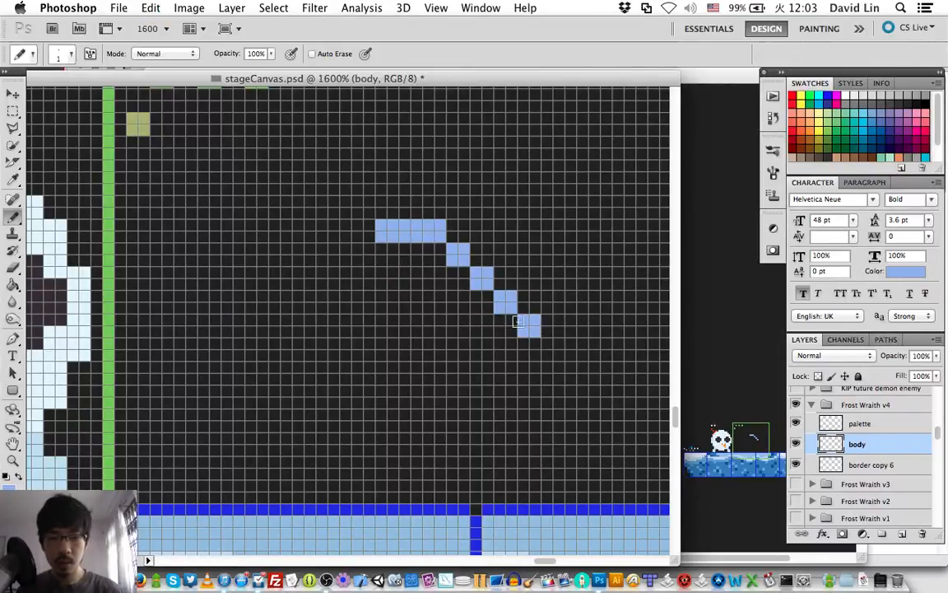
- Turn the diagonal's lower end straight down, then curve it back inward with 2 by 2 pixel blocks forming a small arch
drag(501, 320, 498, 331)
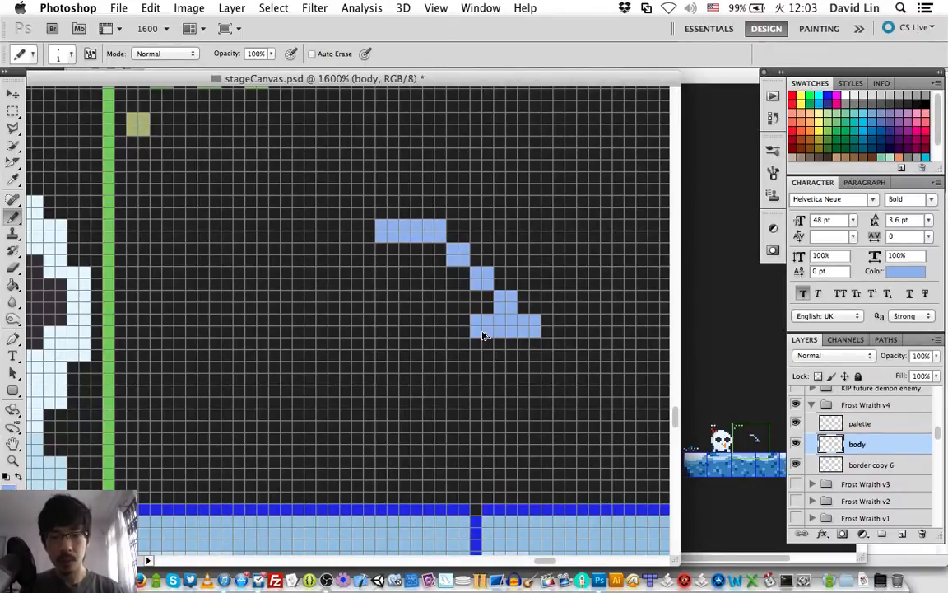
key(super+z)
drag(488, 322, 476, 331)
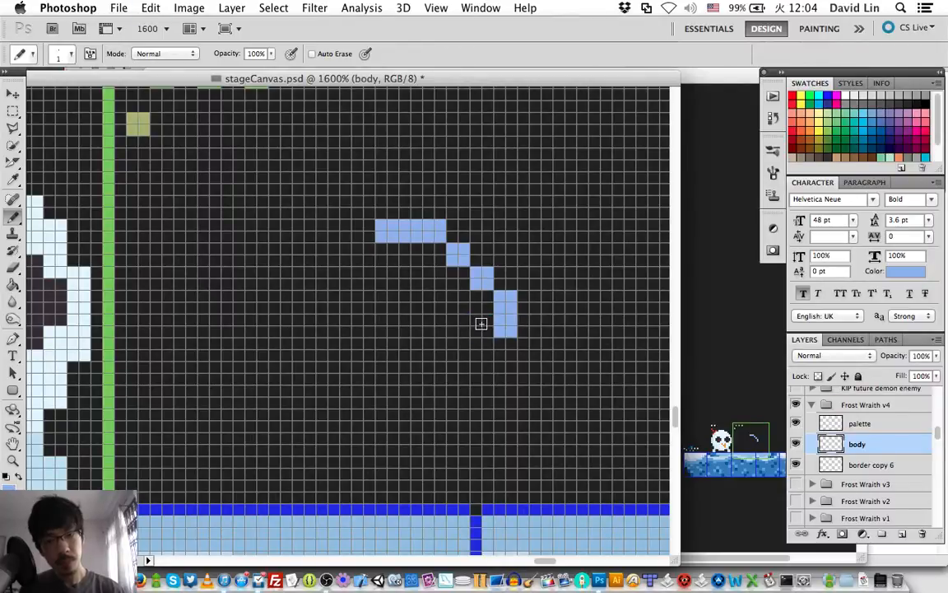
click(484, 323)
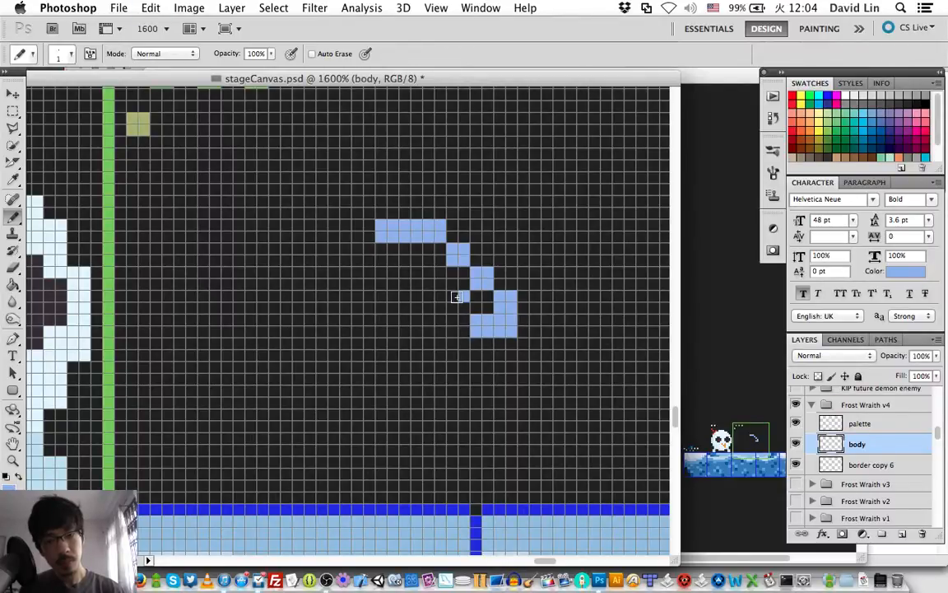
click(461, 296)
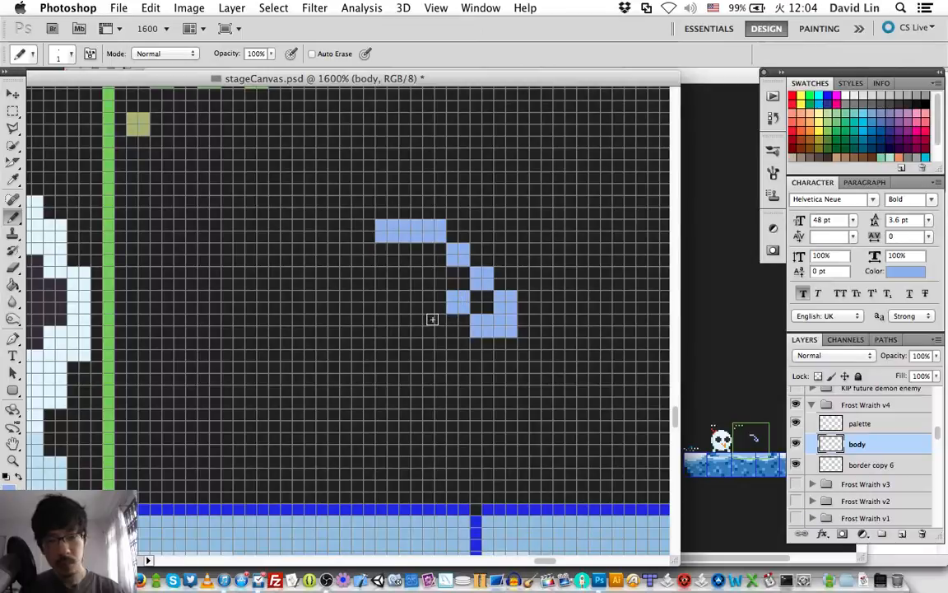
click(436, 299)
click(411, 324)
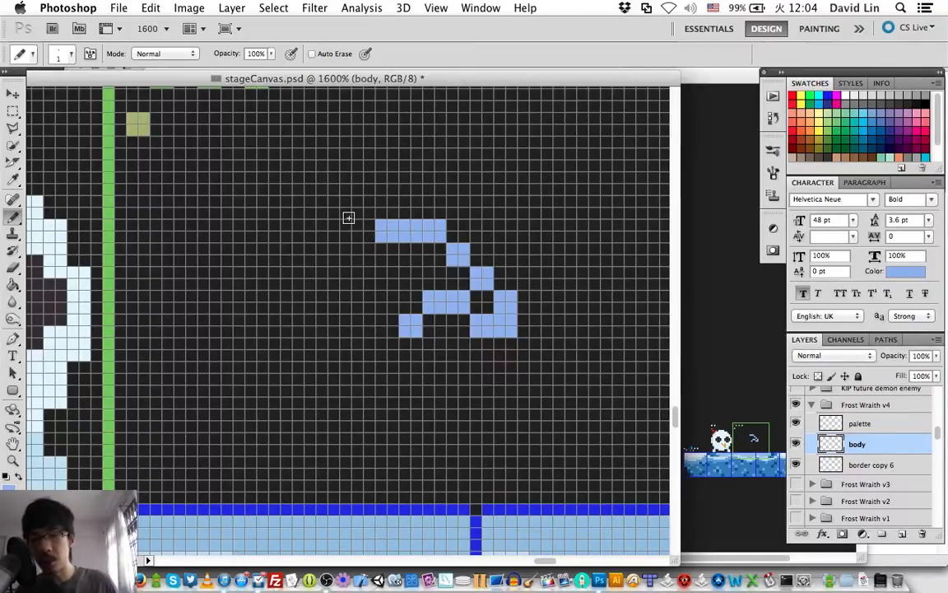
- Erase the upper bar and the outer diagonal, keeping only the small arch with complete 2 by 2 pixel end blocks
key(e)
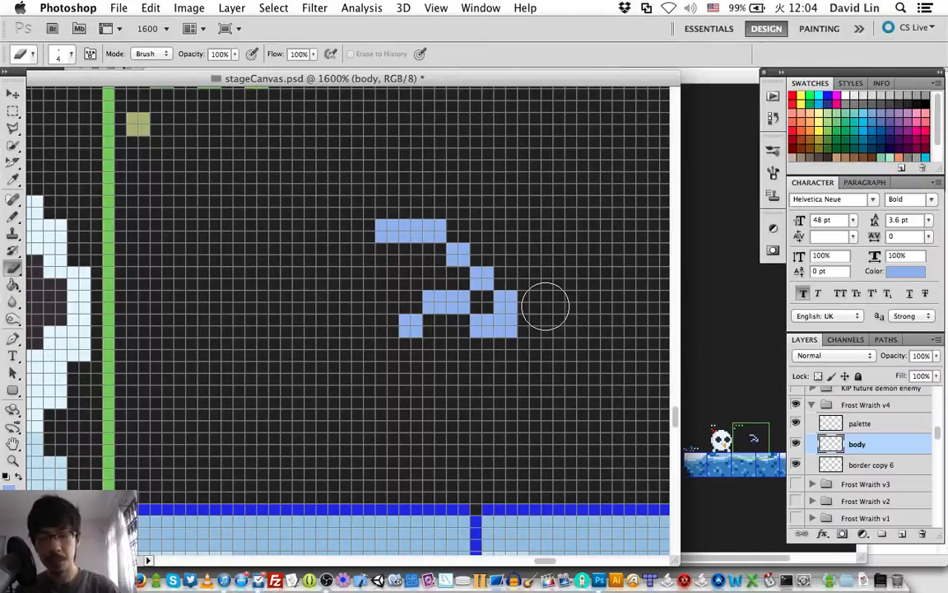
click(398, 230)
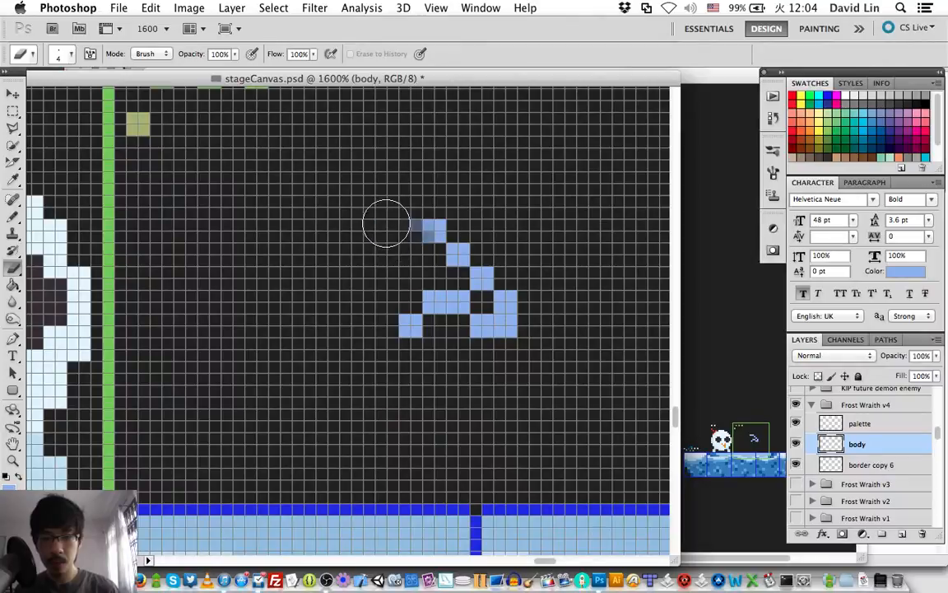
click(503, 312)
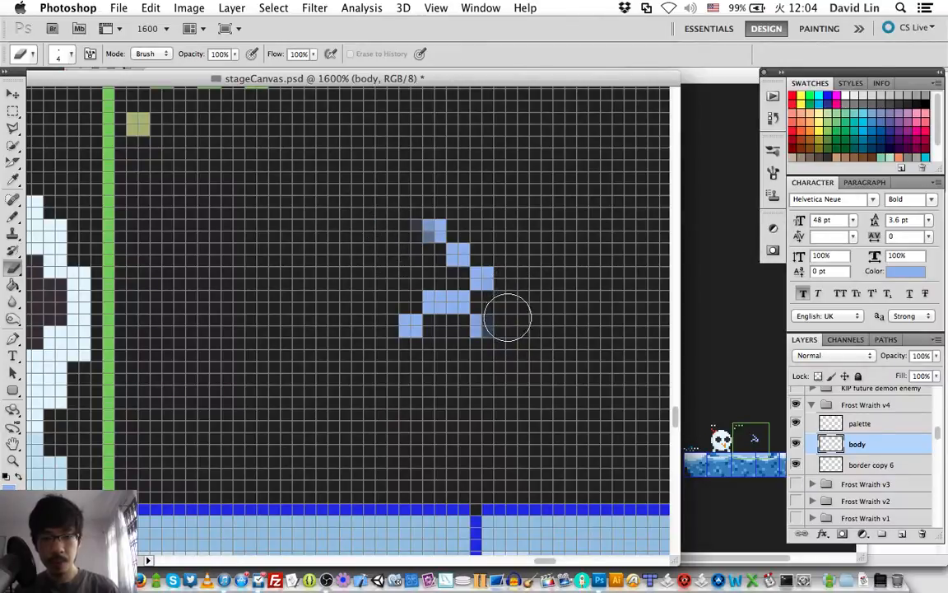
key(b)
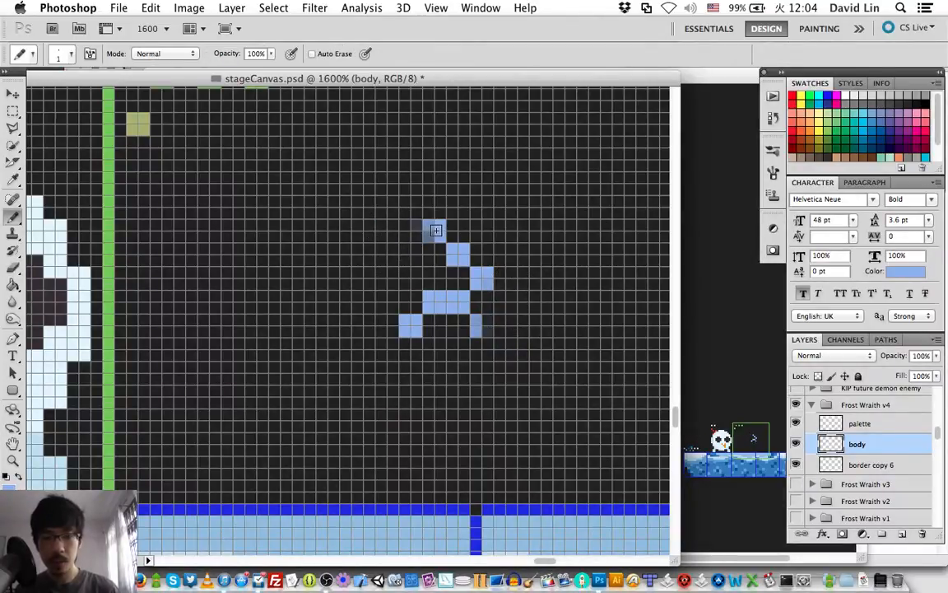
key(e)
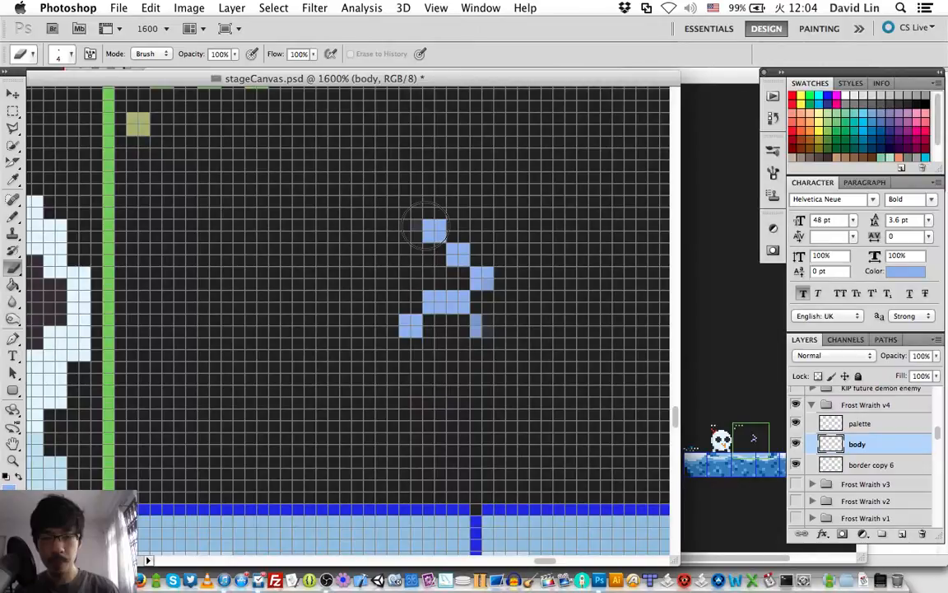
drag(428, 231, 482, 278)
key(b)
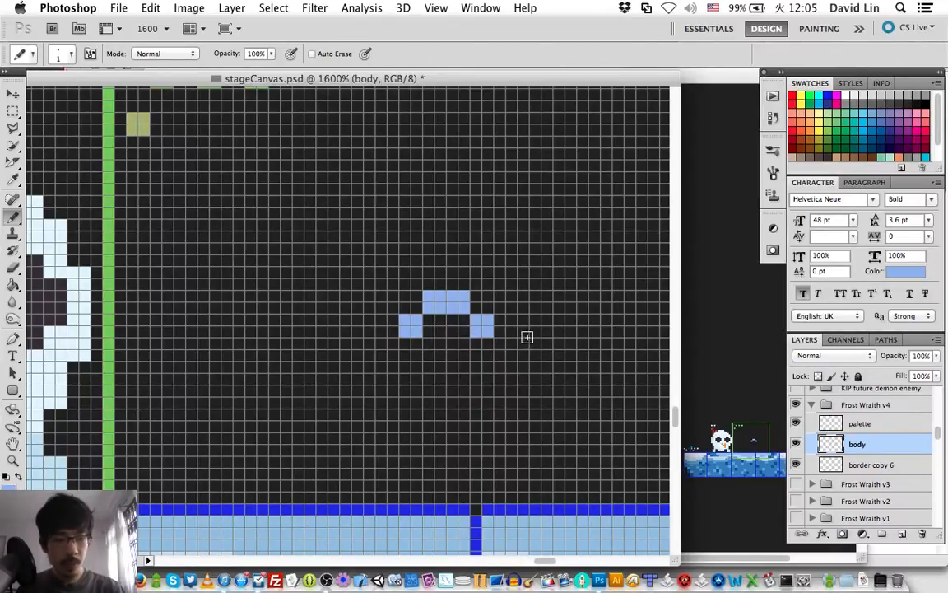
- Move the small arch on the body layer up by 6 pixels
key(v)
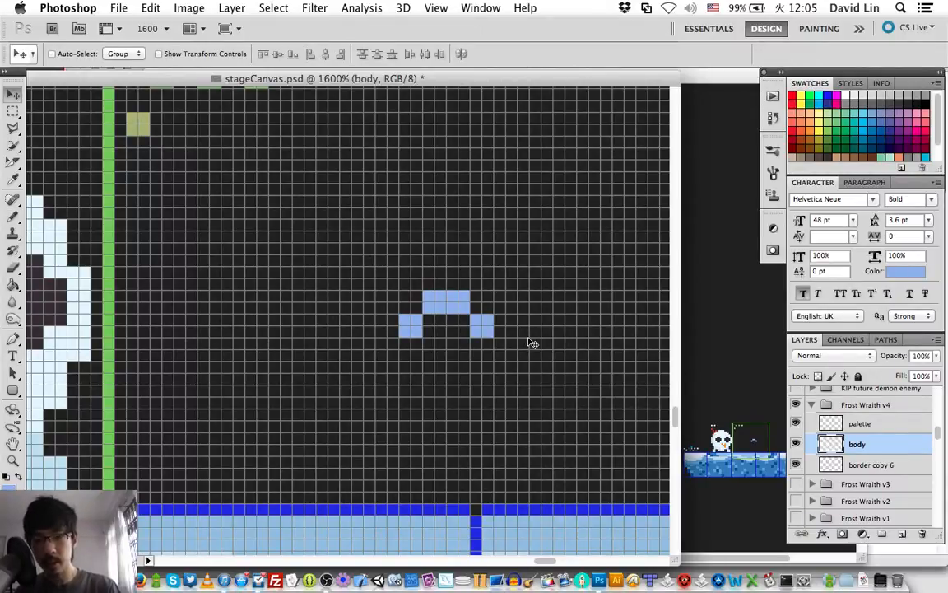
key(Up)
key(Up)
key(Up)
key(Up)
key(Up)
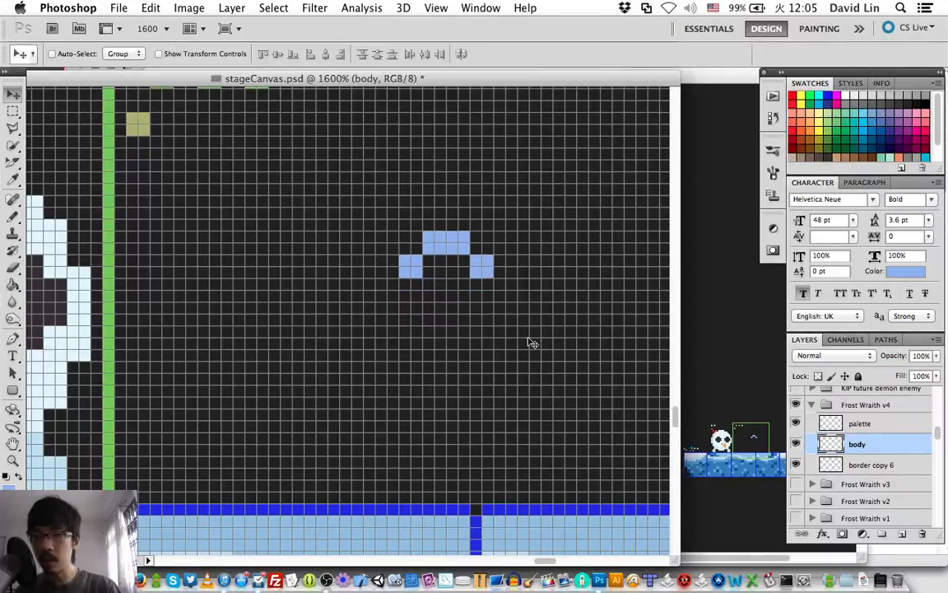
key(Up)
- Replace the arch's left end block by widening its top bar to 8 by 2 pixels and adding a 2 by 2 pixel block below its left end
key(b)
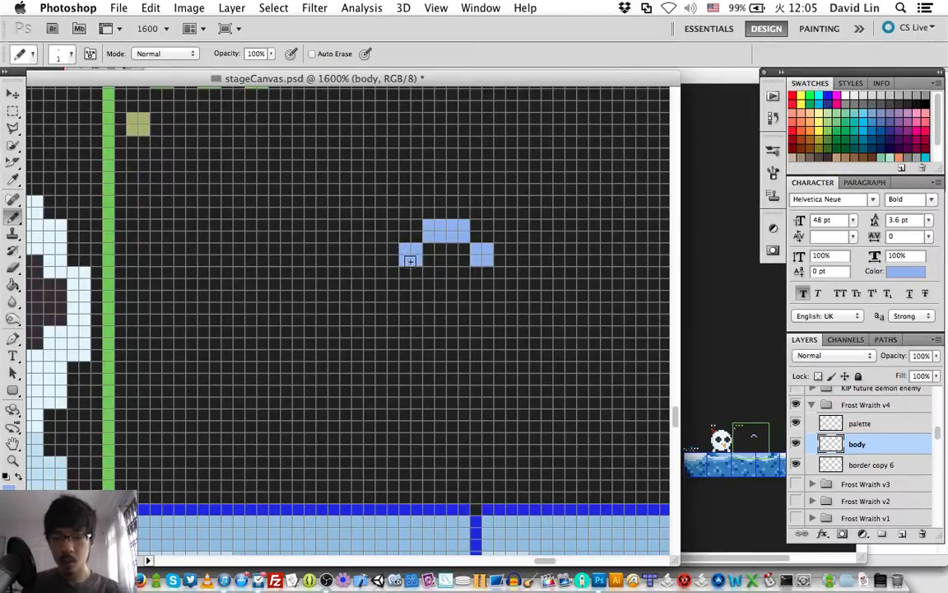
key(e)
click(407, 258)
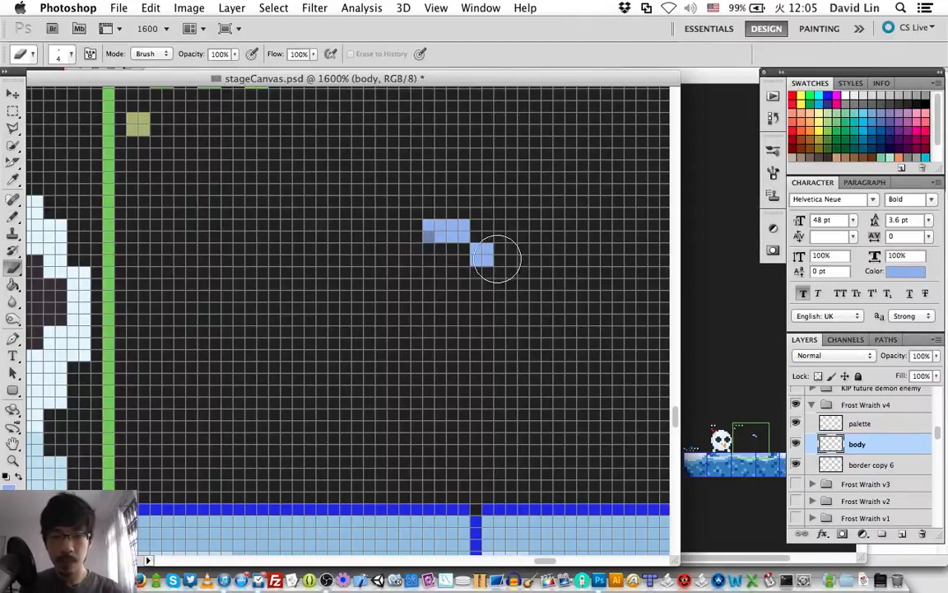
key(b)
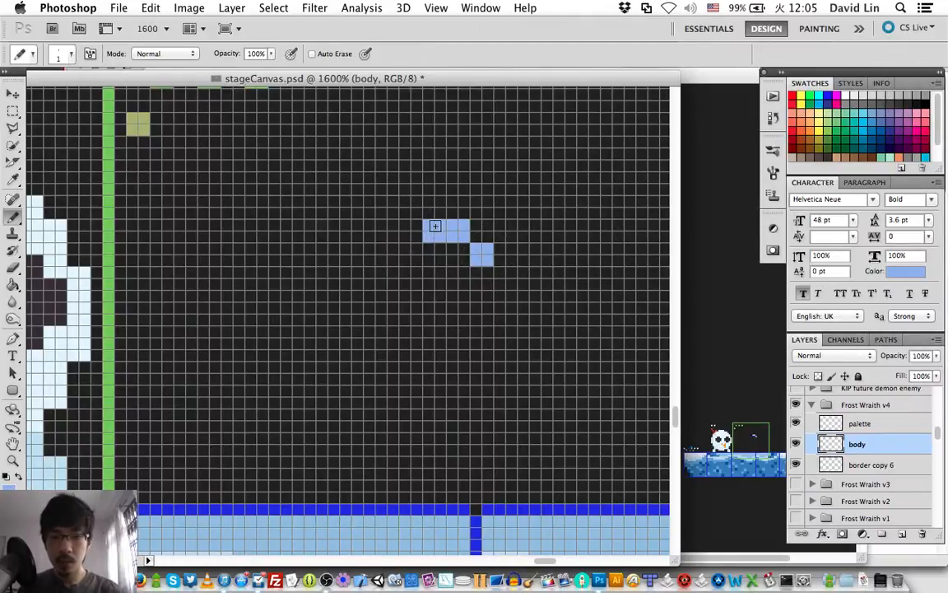
click(410, 230)
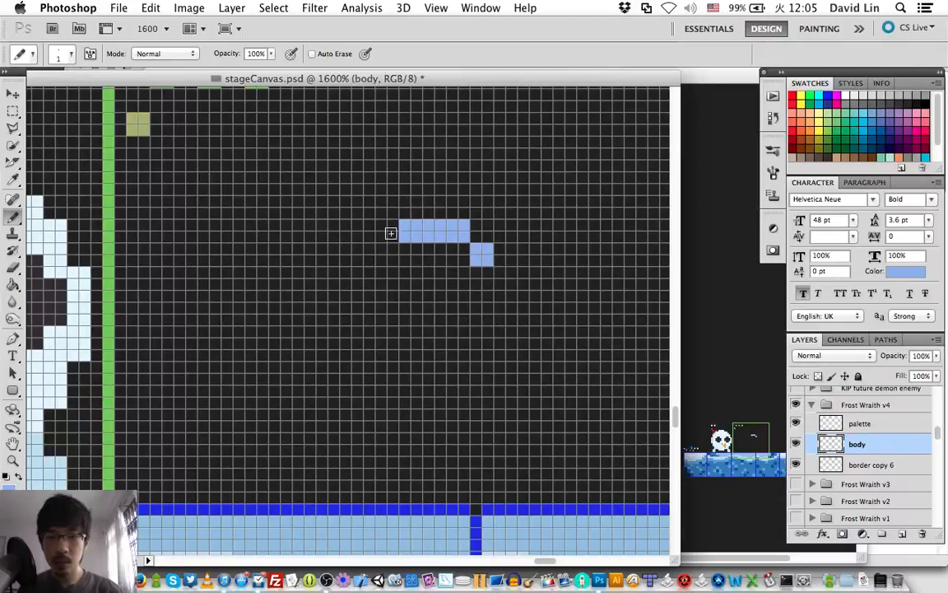
click(386, 230)
click(366, 254)
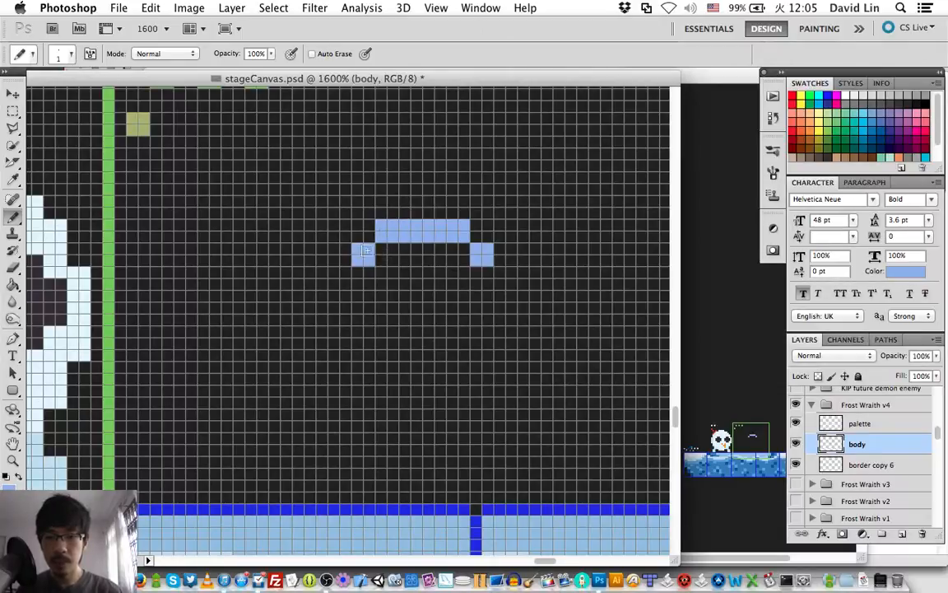
- Extend both ends of the arch symmetrically with a diagonal 2 by 2 pixel block and a vertical 2 by 6 pixel side
click(507, 277)
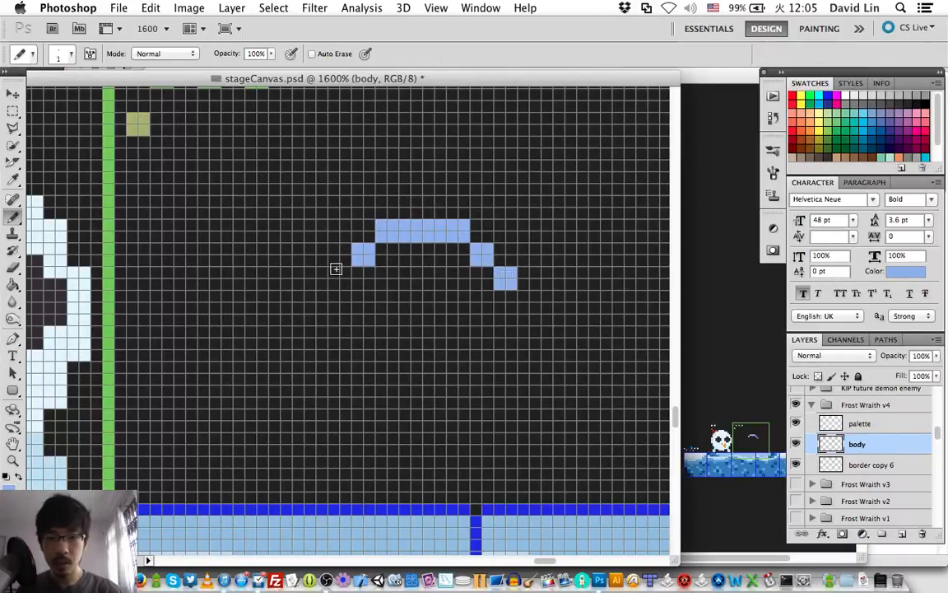
click(339, 278)
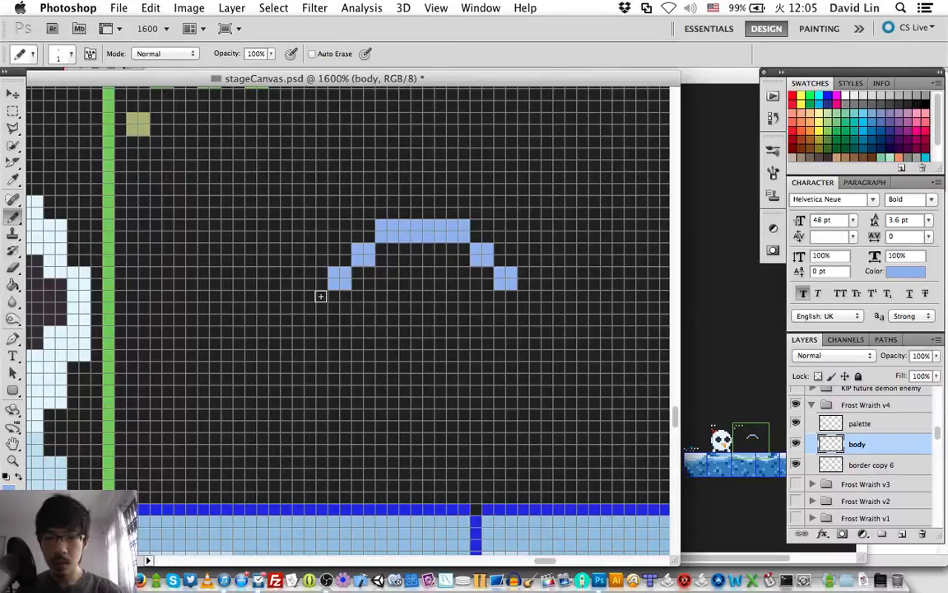
click(316, 302)
click(316, 324)
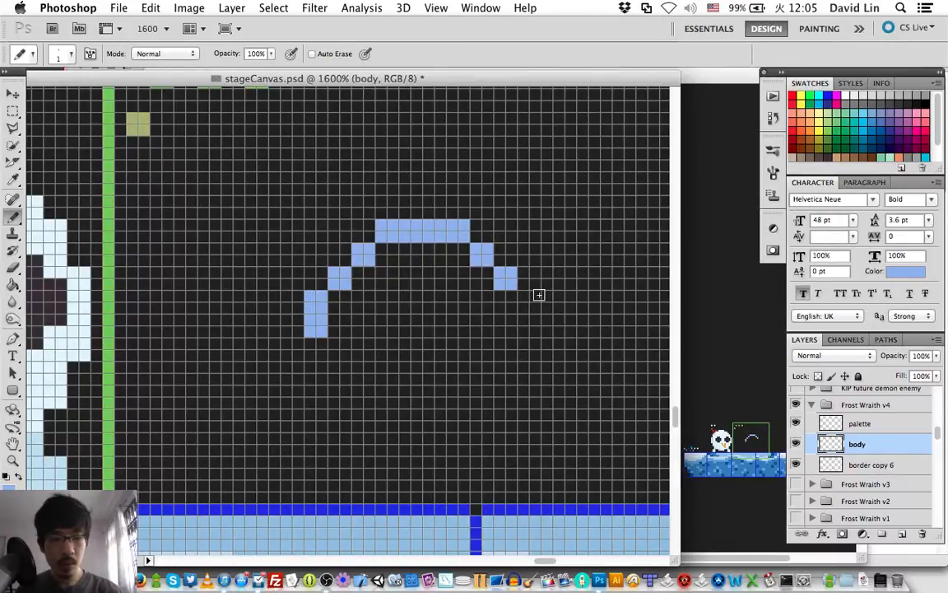
click(529, 302)
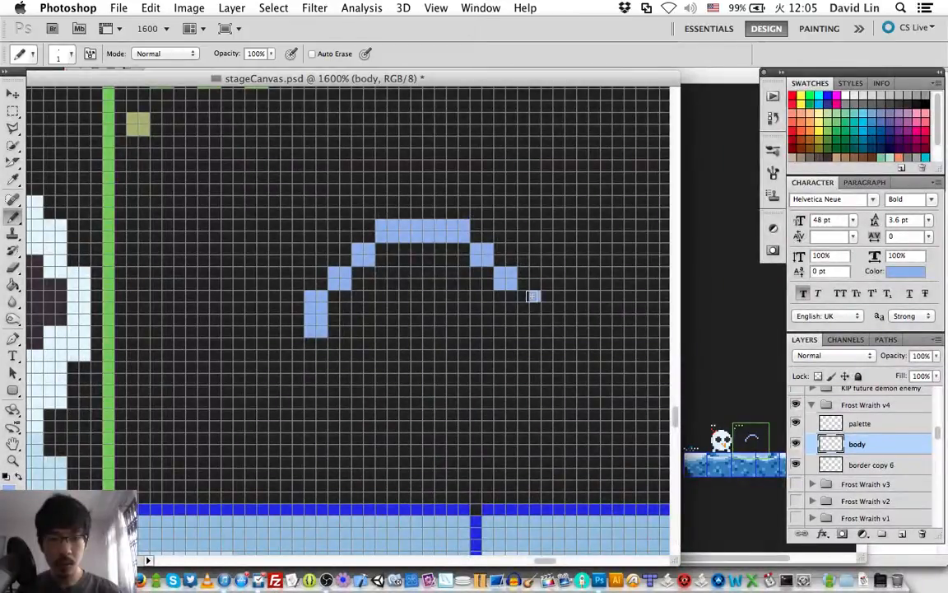
click(529, 324)
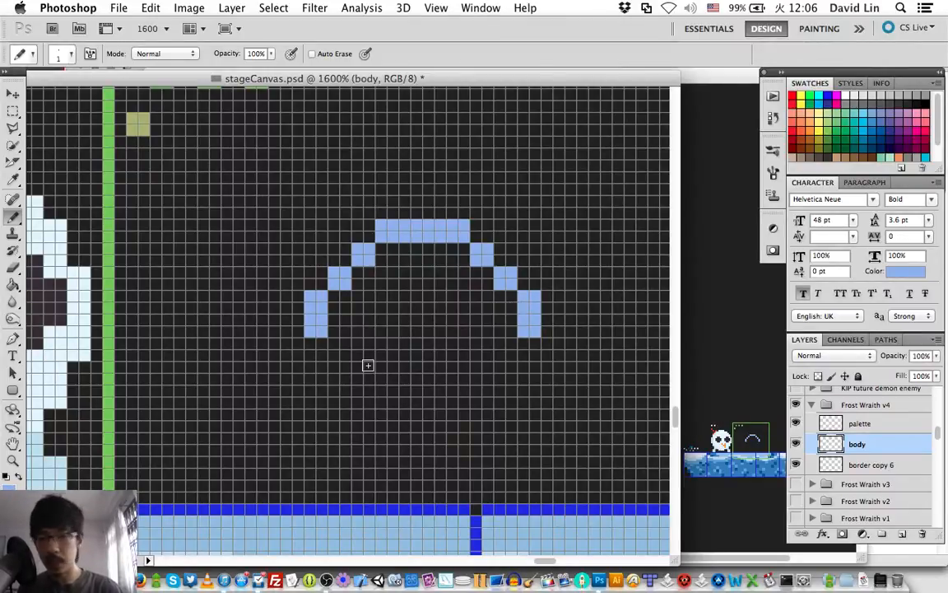
click(318, 346)
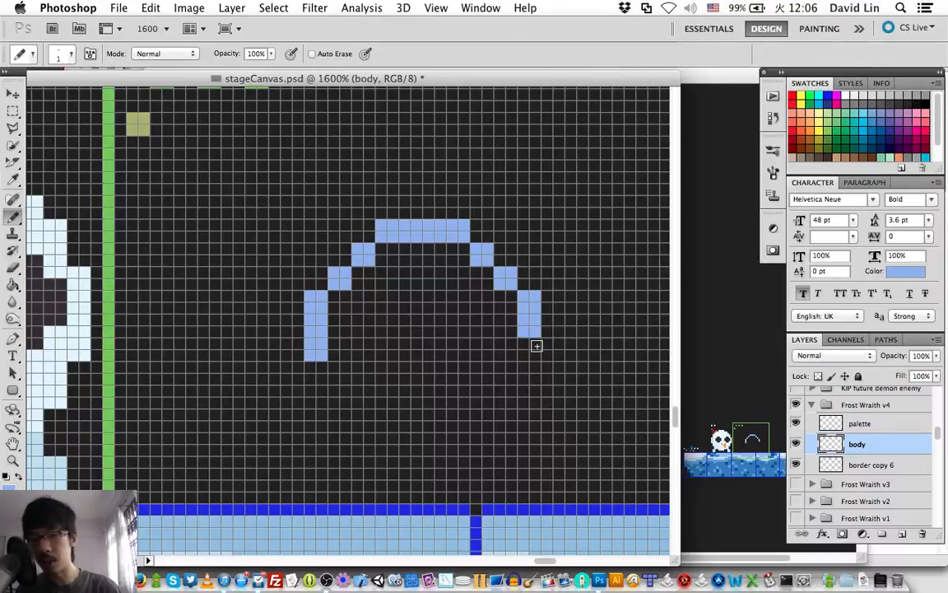
click(520, 346)
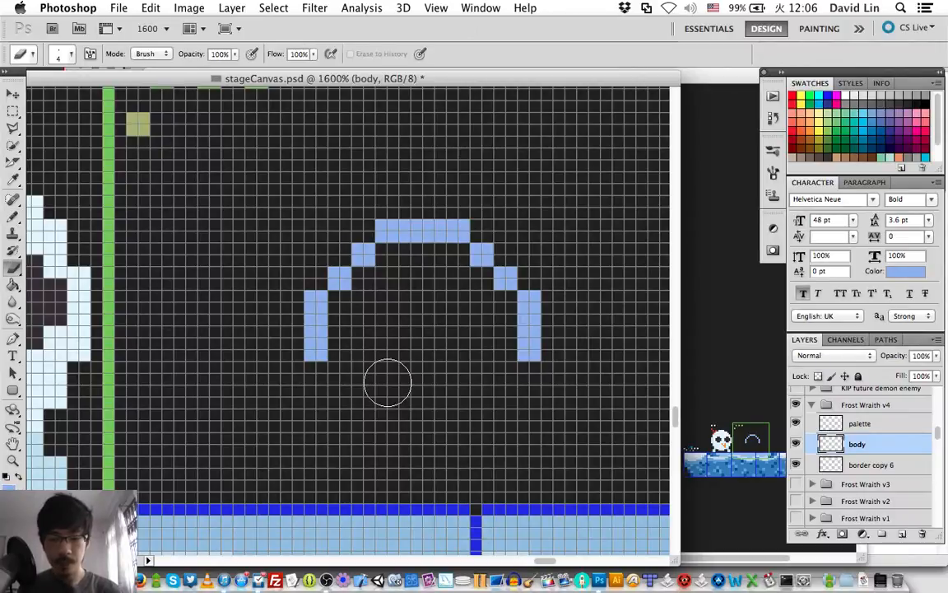
- Flare both sides of the arch outward with a 2 by 4 pixel segment diagonally below each vertical side
click(293, 372)
click(294, 395)
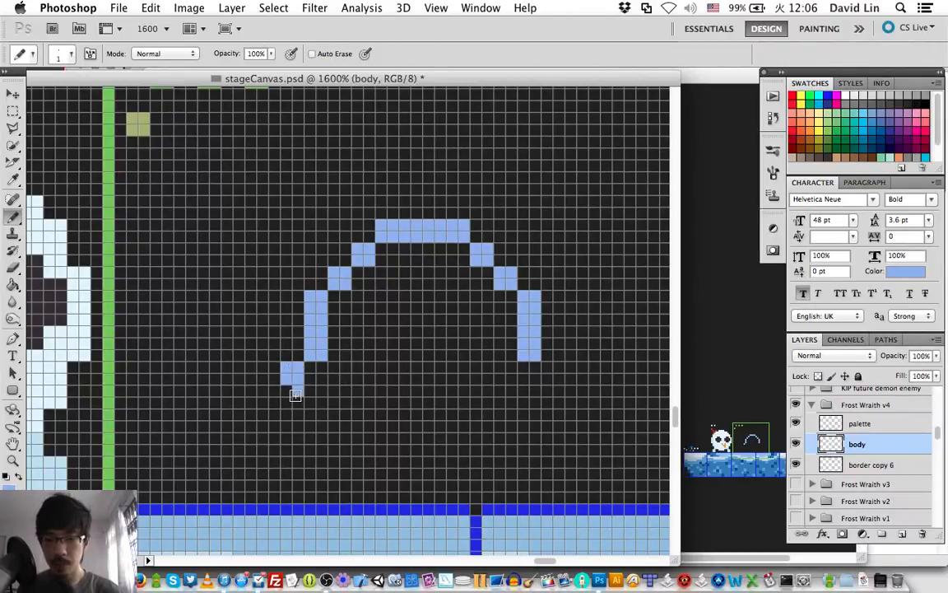
click(553, 373)
click(552, 400)
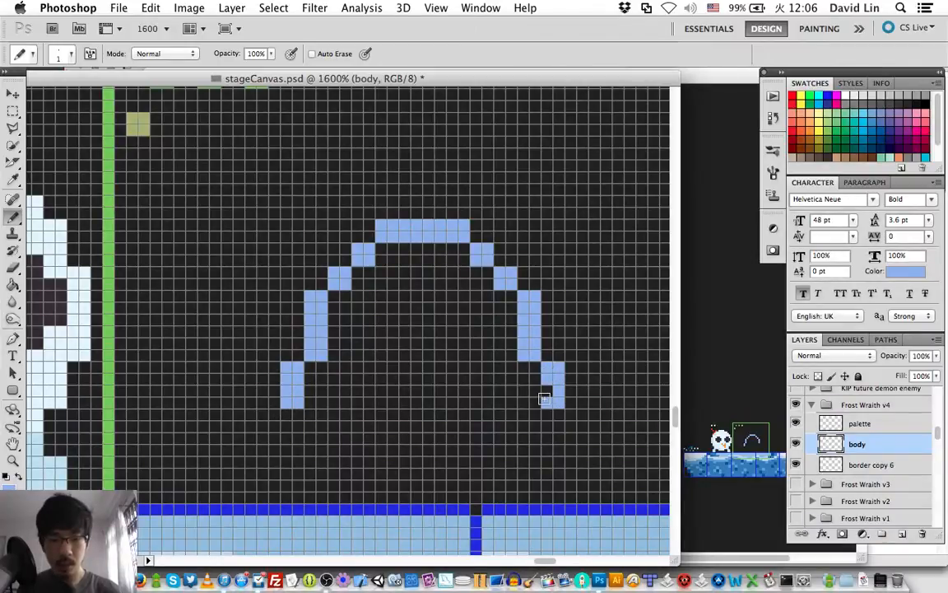
- Continue both sides outward with a 4 by 2 pixel horizontal bar and a 2 by 2 pixel block raised diagonally at its outer end
click(576, 416)
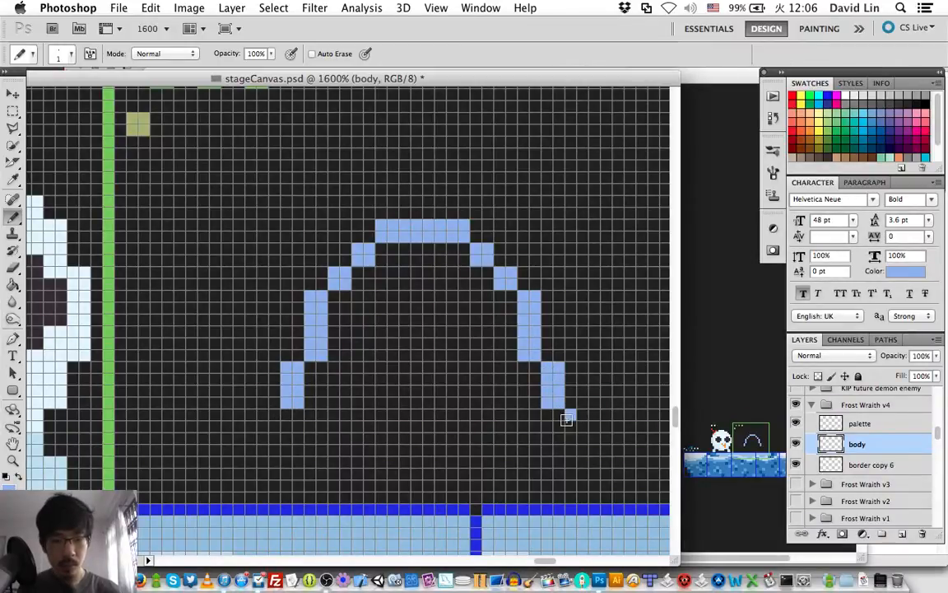
click(269, 421)
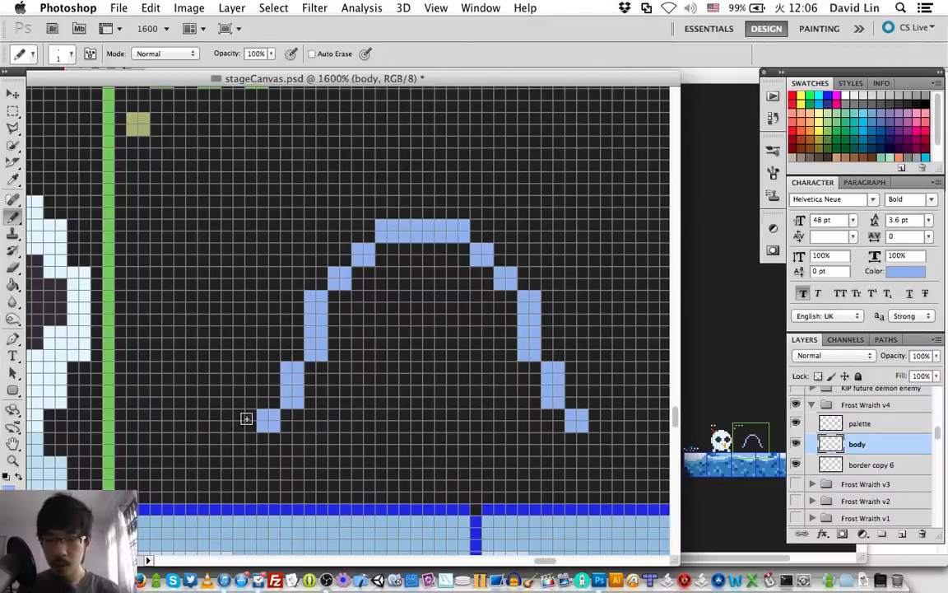
click(245, 421)
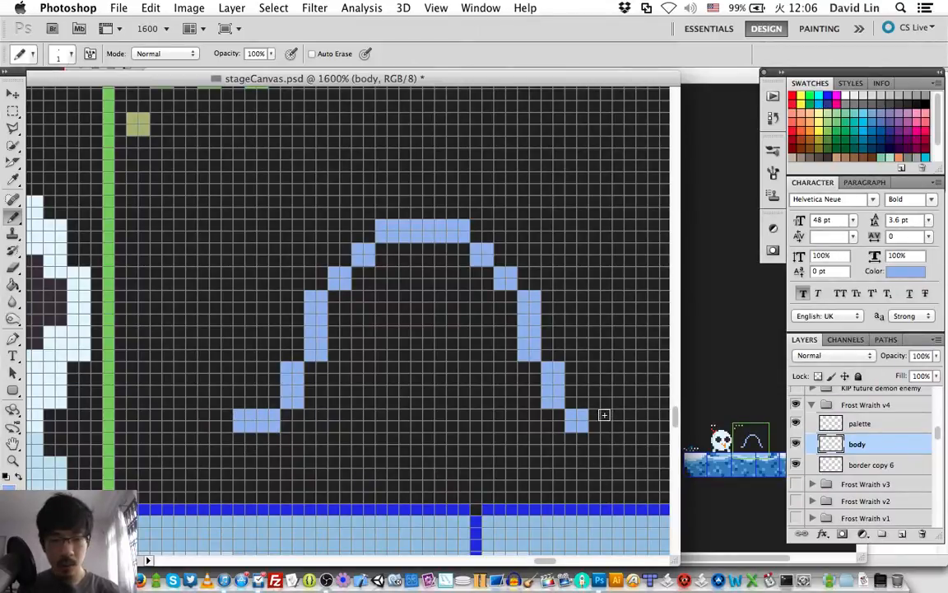
click(599, 421)
click(623, 397)
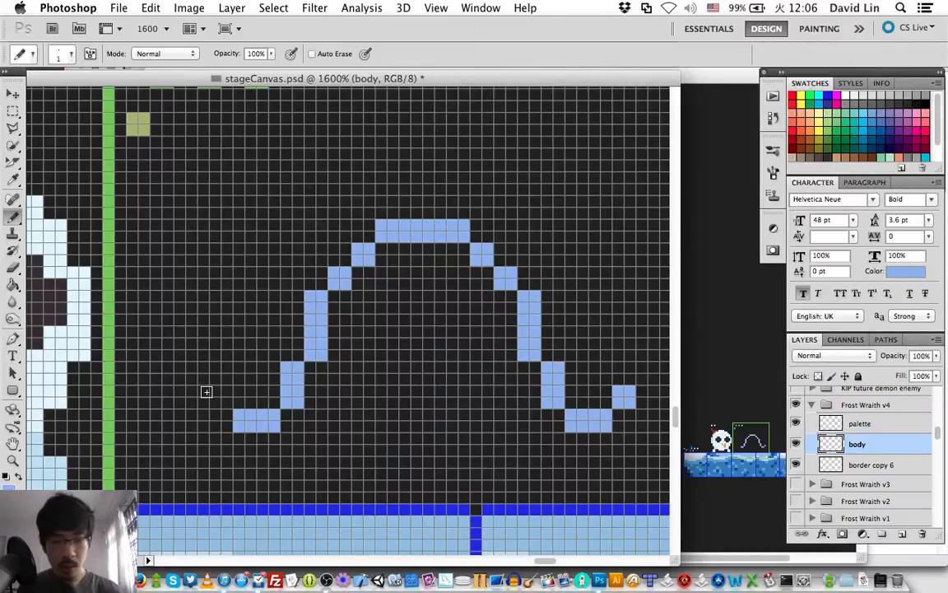
click(219, 397)
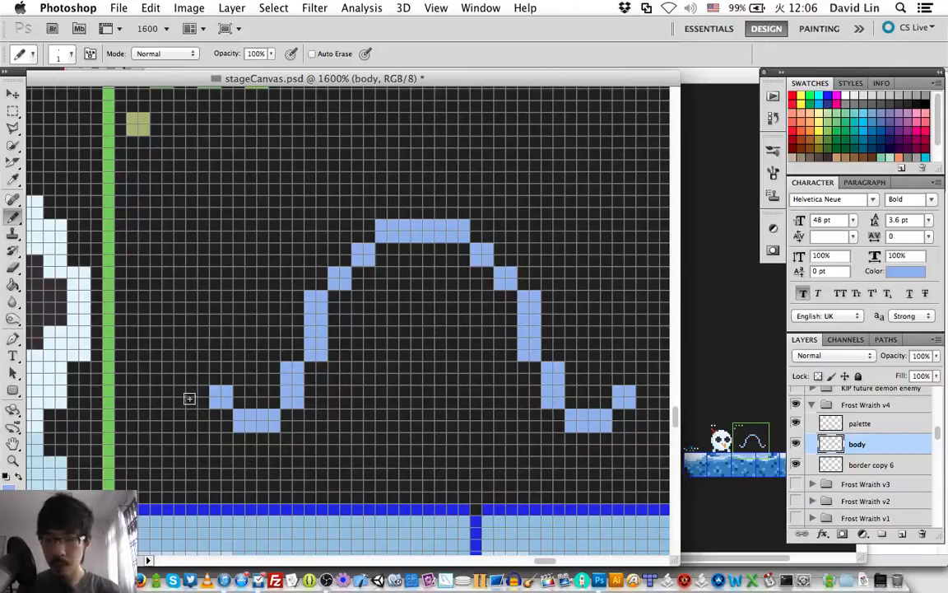
- Draw the left hand as a 2 by 8 pixel vertical bar with a 2 by 2 pixel block diagonally below its inner side
click(203, 373)
drag(197, 369, 193, 430)
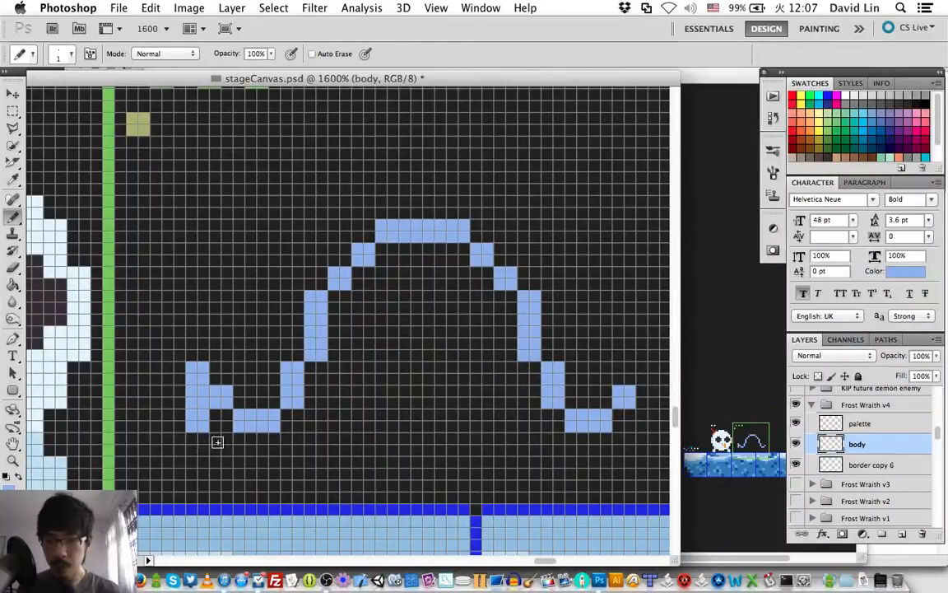
click(199, 443)
click(216, 465)
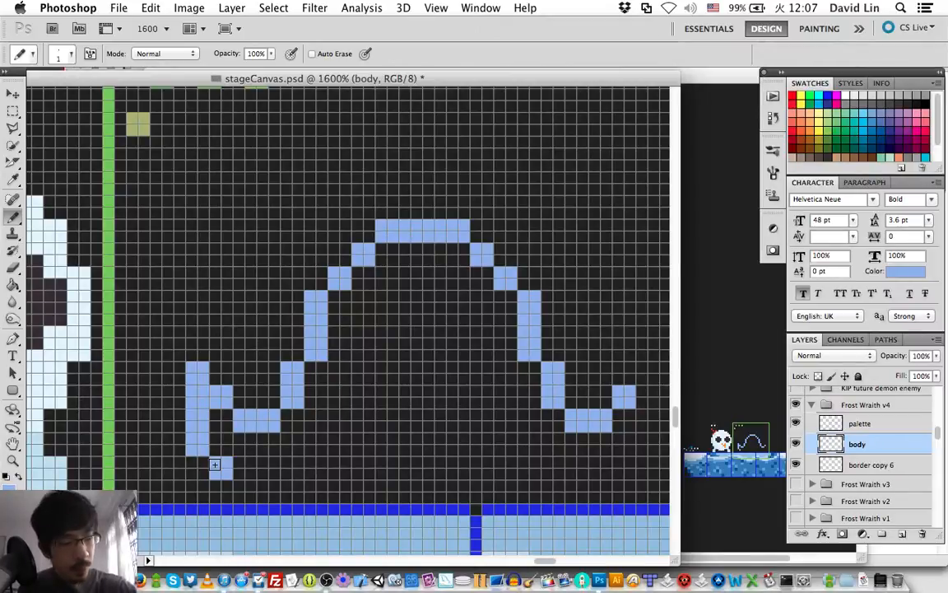
- Move the body layer's outline up by 6 pixels
key(v)
key(Up)
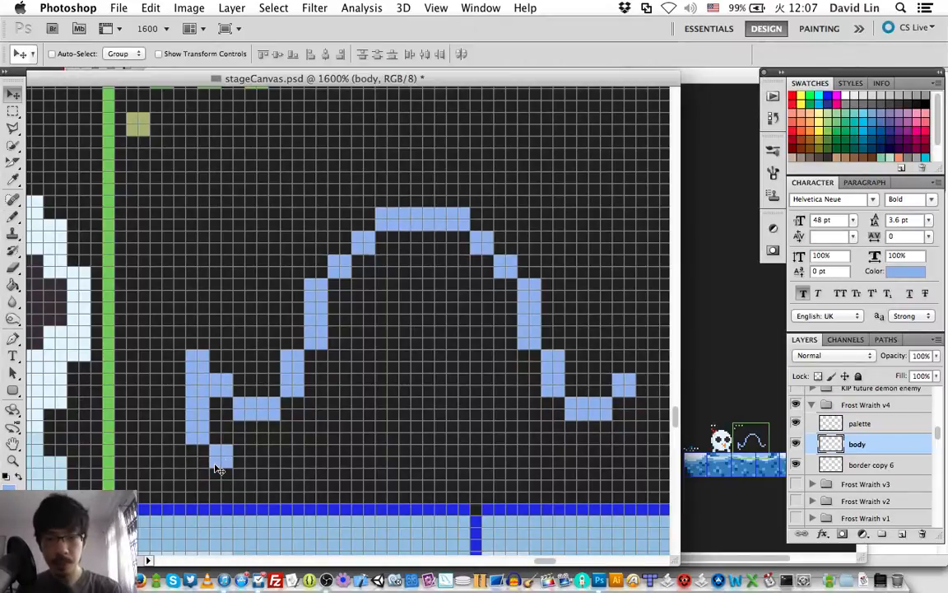
key(Up)
key(Up)
key(Up)
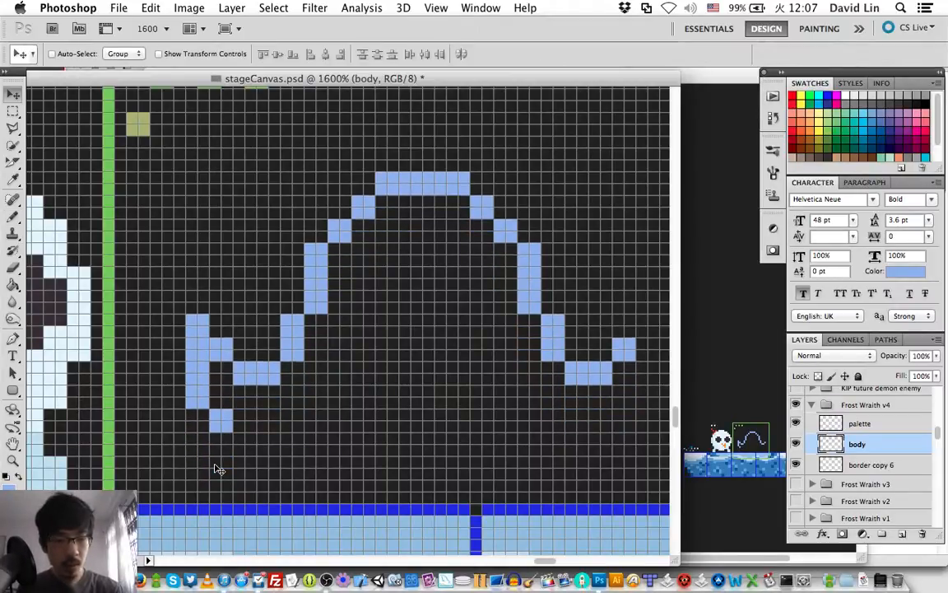
key(Up)
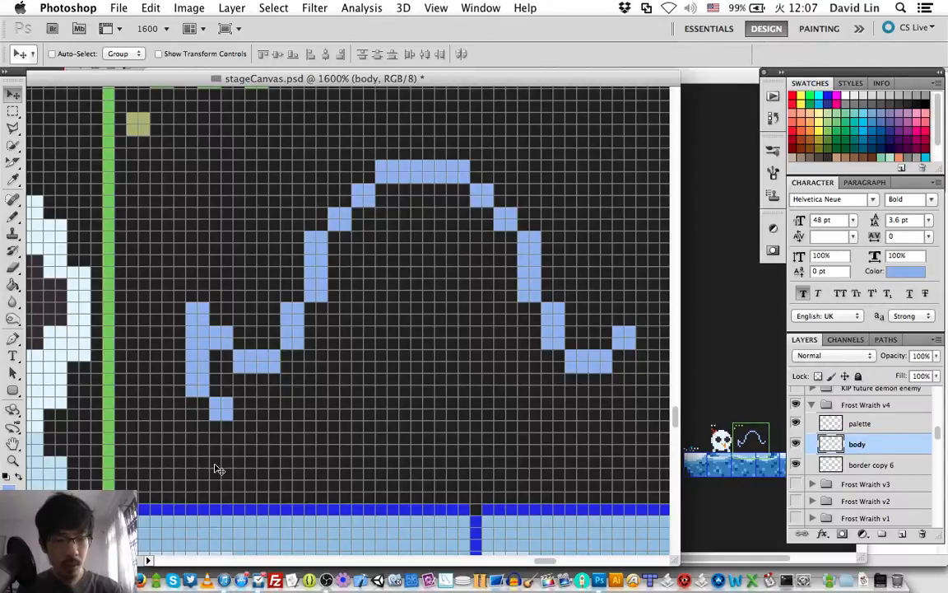
key(Up)
- Mirror the hand on the right arm with a 2 by 8 pixel vertical bar and a 2 by 2 pixel block diagonally below its inner side
key(b)
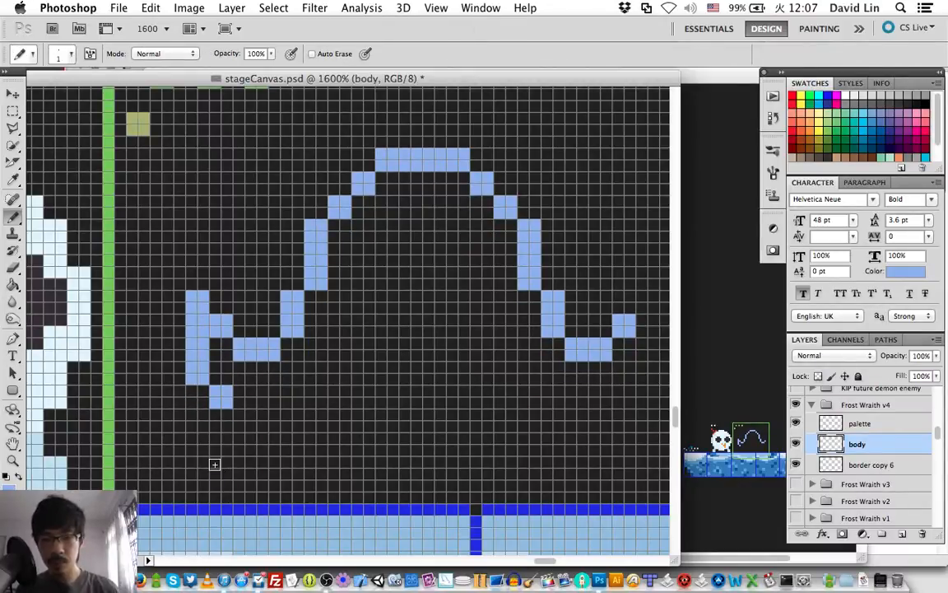
scroll(645, 327, right, 4)
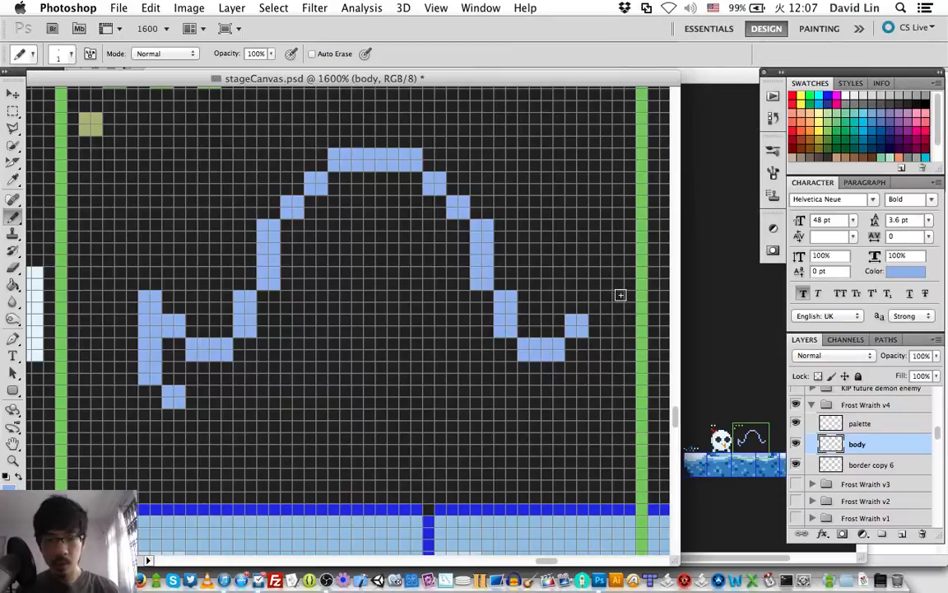
mouse_move(606, 306)
mouse_down()
mouse_move(594, 303)
mouse_move(597, 330)
mouse_up()
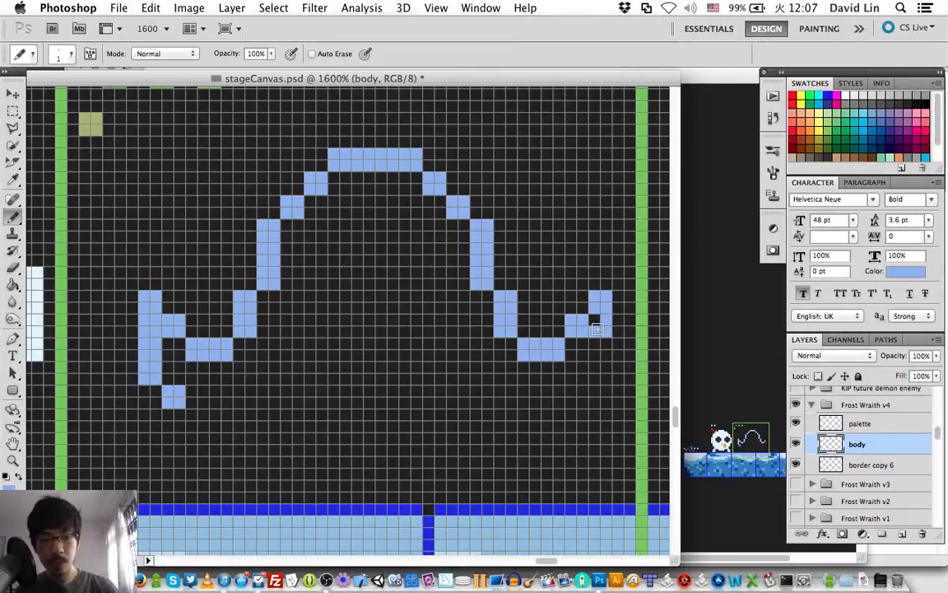
drag(598, 329, 576, 394)
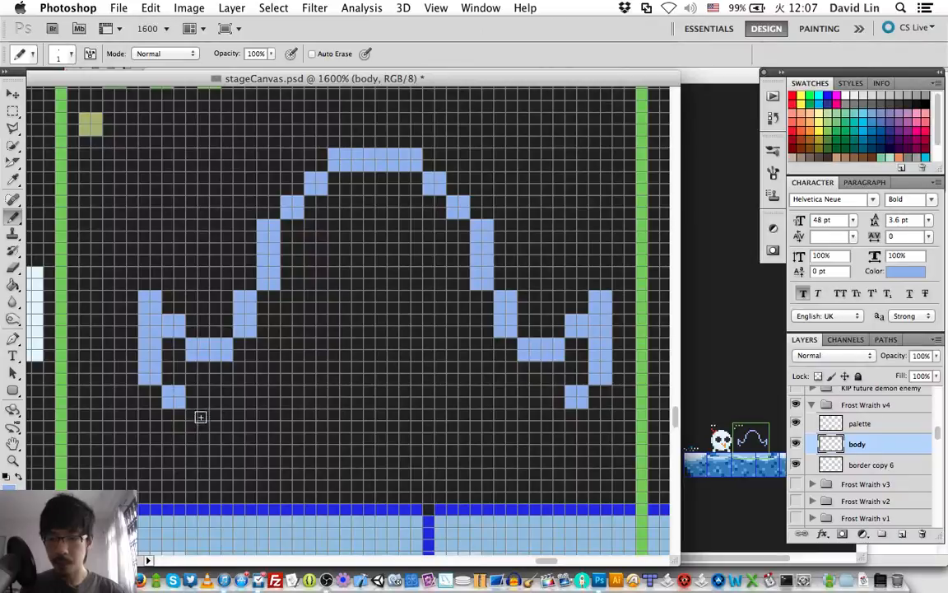
- Draw a 4 by 2 pixel bar inward along the left arm's underside, undoing the trial pixels that do not fit
drag(201, 415, 214, 426)
key(super+z)
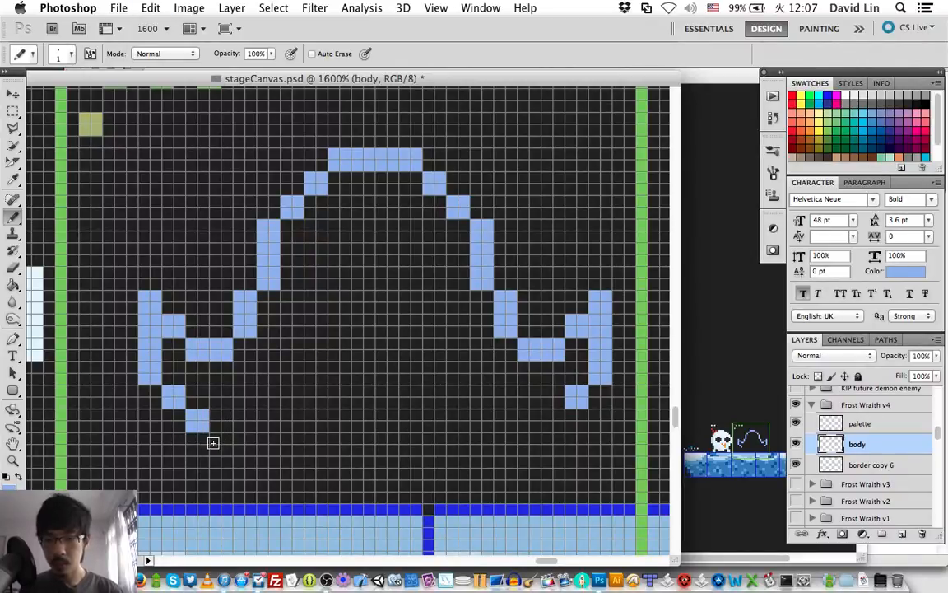
click(199, 421)
click(203, 443)
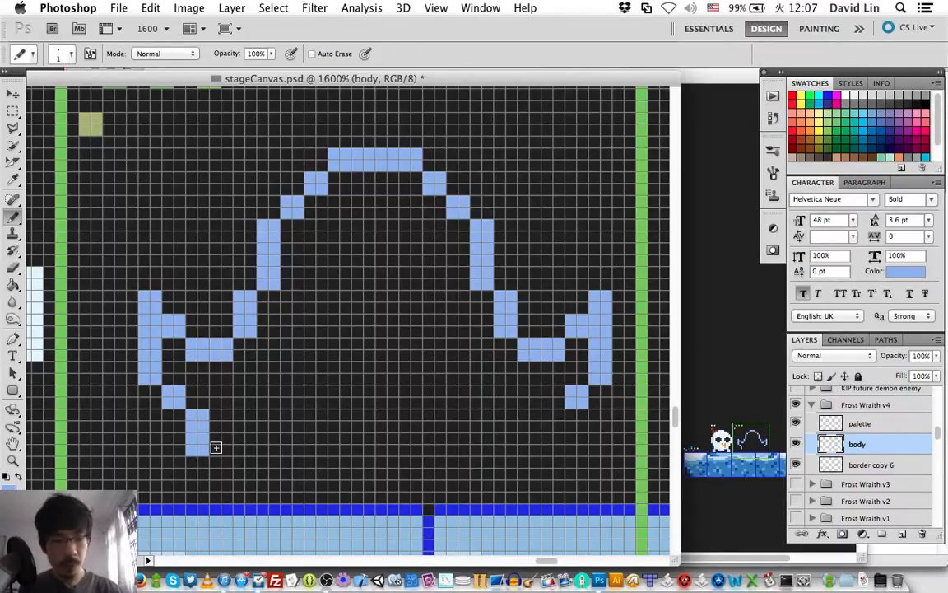
key(super+z)
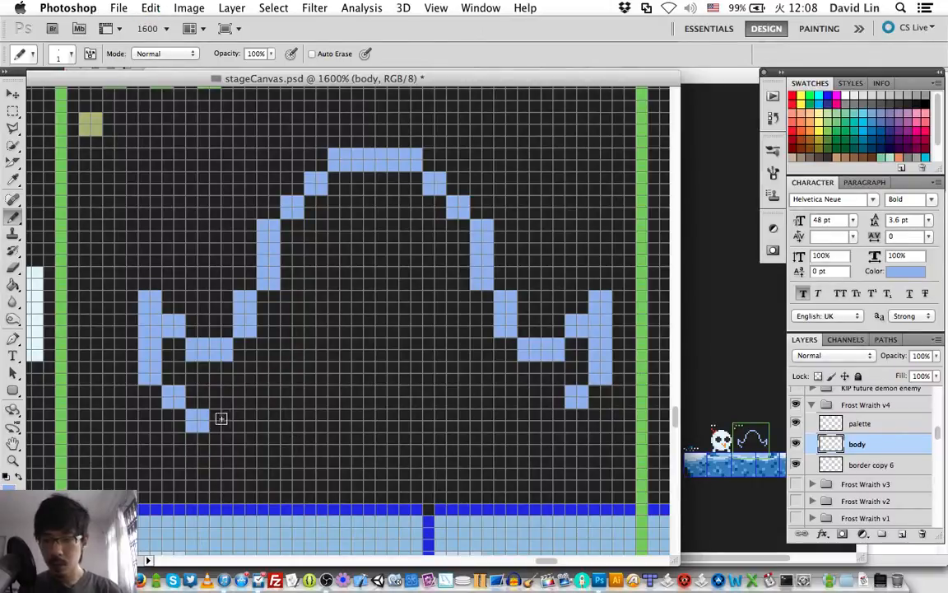
mouse_move(219, 417)
mouse_down()
mouse_move(227, 416)
mouse_move(216, 427)
mouse_up()
- Continue the left underside with a raised 4 by 2 pixel bar, a 2 by 4 pixel vertical segment and a 2 by 2 pixel block diagonally outward
mouse_move(250, 392)
mouse_down()
mouse_move(240, 402)
mouse_move(263, 394)
mouse_move(298, 426)
mouse_up()
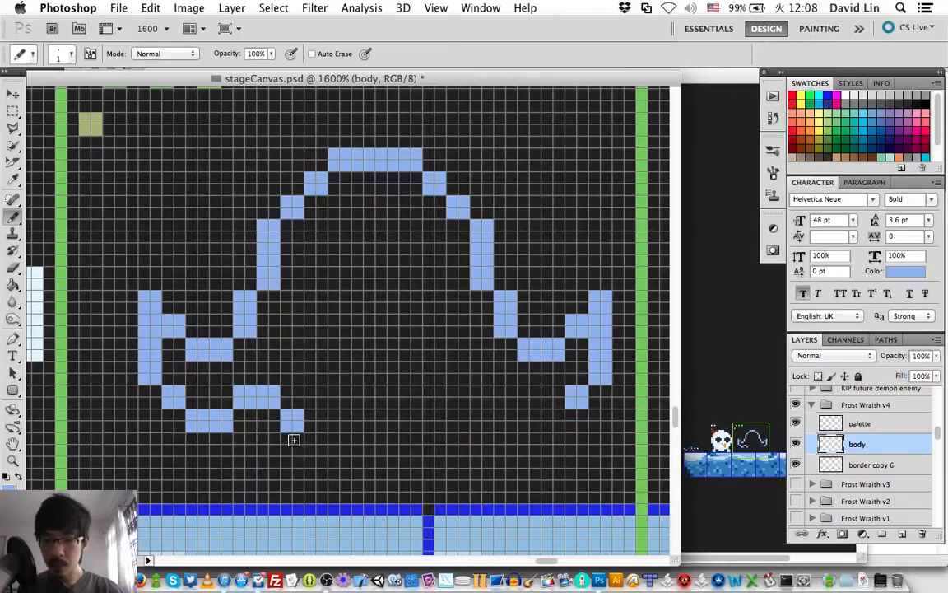
mouse_move(295, 439)
mouse_down()
mouse_move(287, 441)
mouse_move(297, 450)
mouse_up()
mouse_move(274, 462)
mouse_down()
mouse_move(263, 463)
mouse_move(274, 474)
mouse_up()
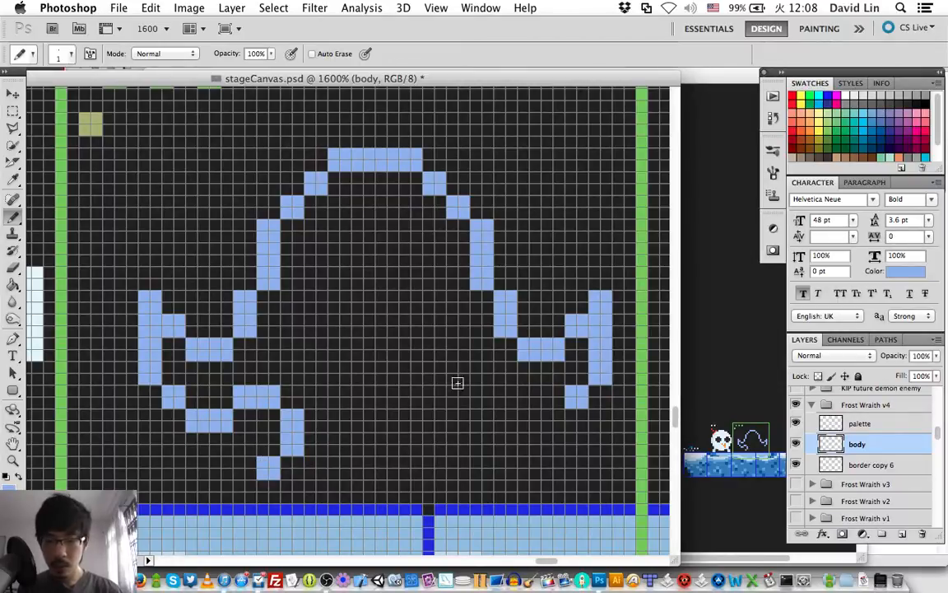
- Mirror the left arm's underside and lower body contour on the right using the same stepped pixel segments
click(549, 415)
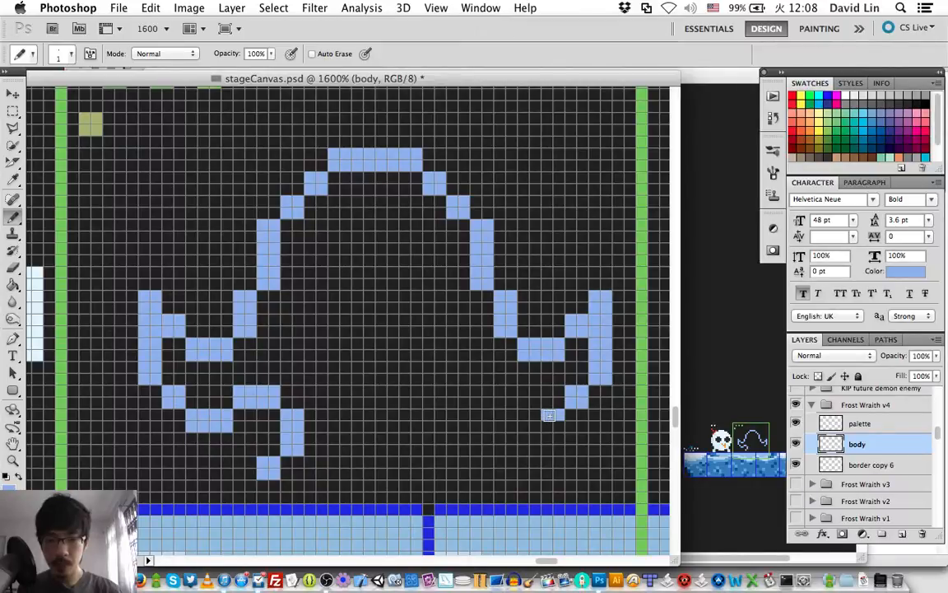
mouse_move(549, 415)
mouse_down()
mouse_move(502, 392)
mouse_move(474, 398)
mouse_up()
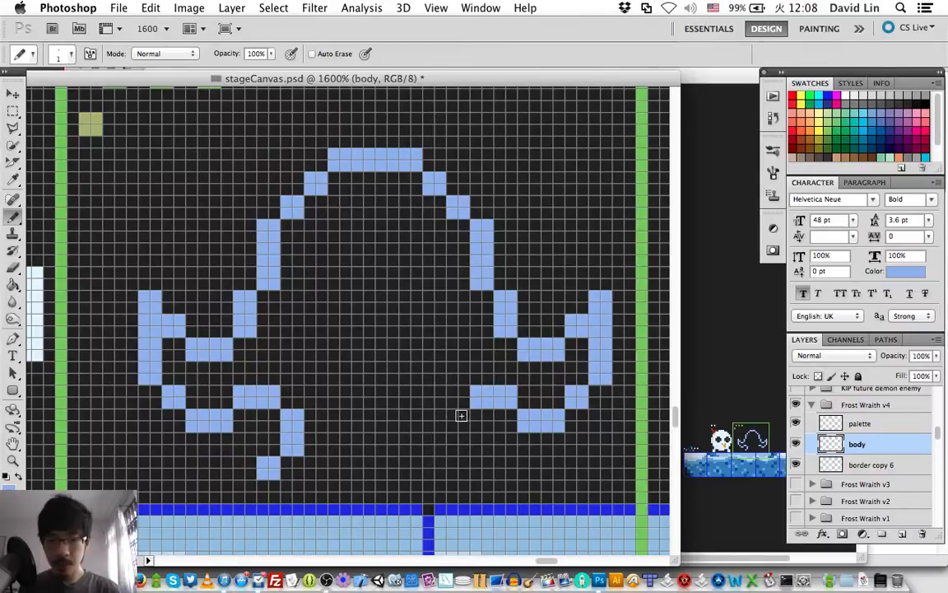
click(461, 416)
drag(449, 419, 454, 450)
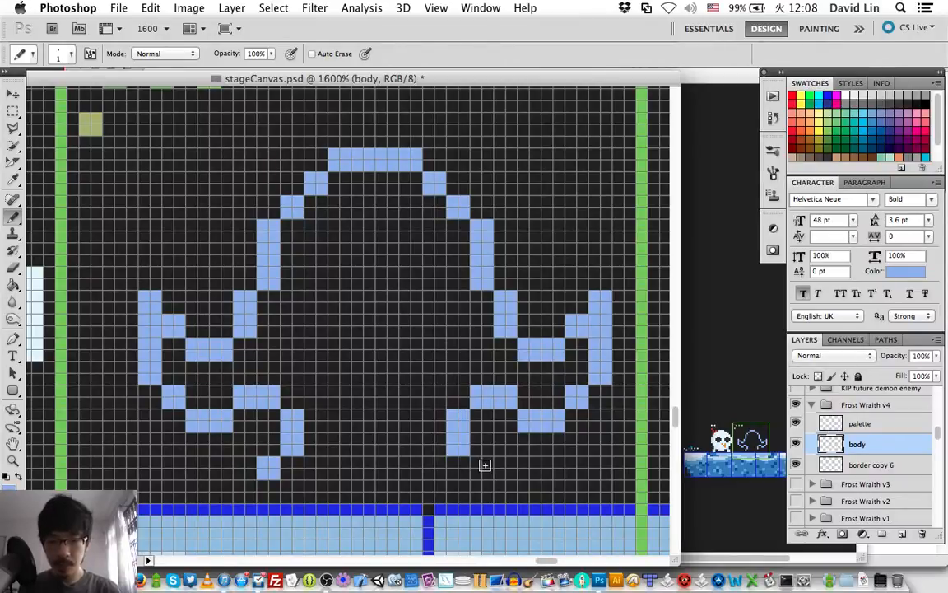
click(485, 465)
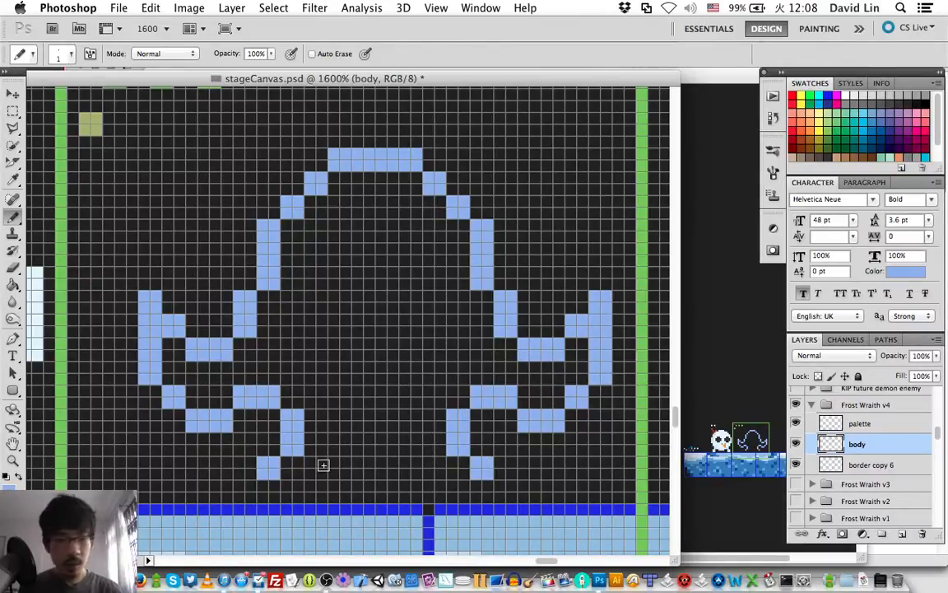
- Move the whole body outline up by 3 pixels and return to the Pencil tool
key(v)
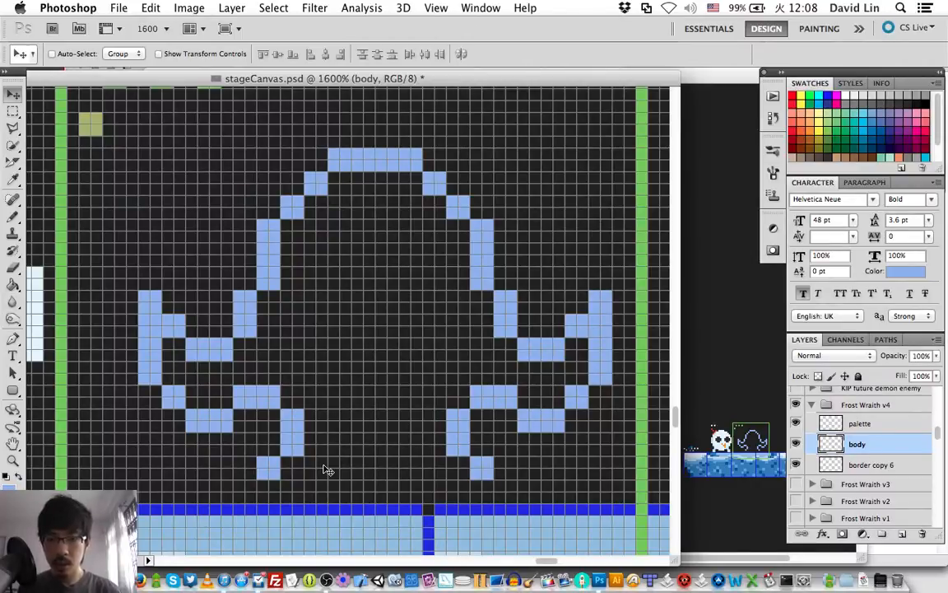
key(Up)
key(Up)
key(Up)
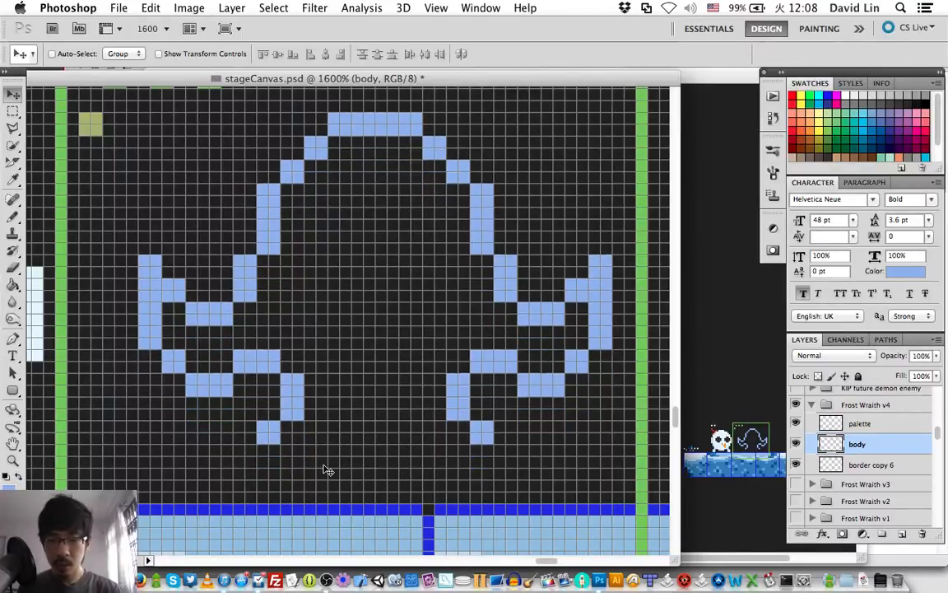
key(b)
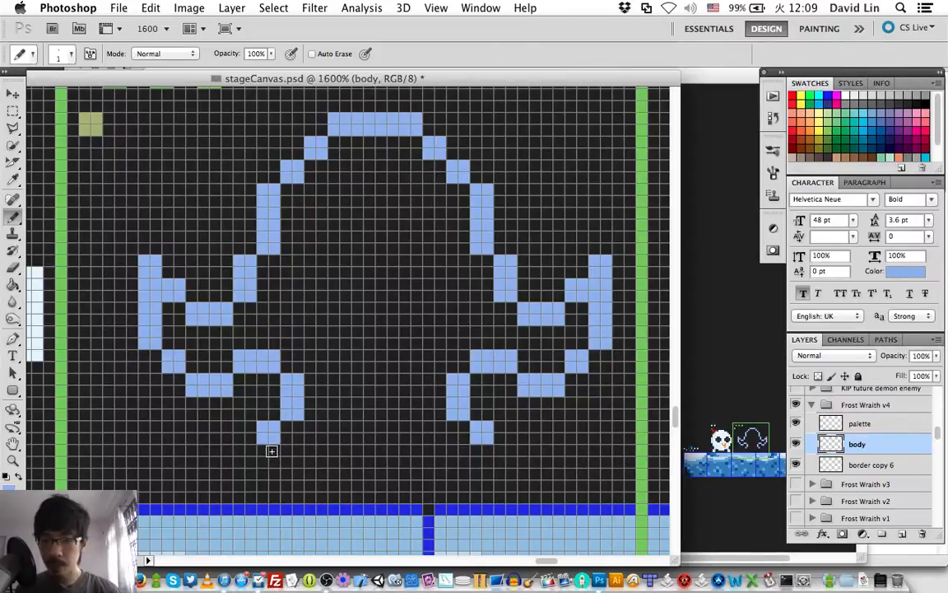
- Undo the trial stroke at the left tail end and erase the lower ends of both lower-body contours
mouse_move(271, 451)
mouse_down()
mouse_move(241, 472)
mouse_move(252, 479)
mouse_move(225, 461)
mouse_up()
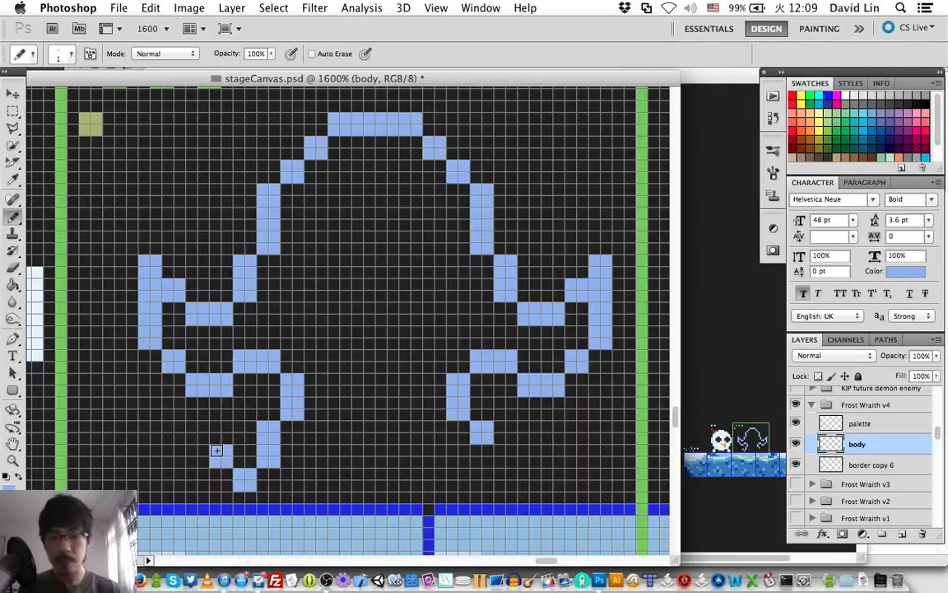
key(super+z)
key(e)
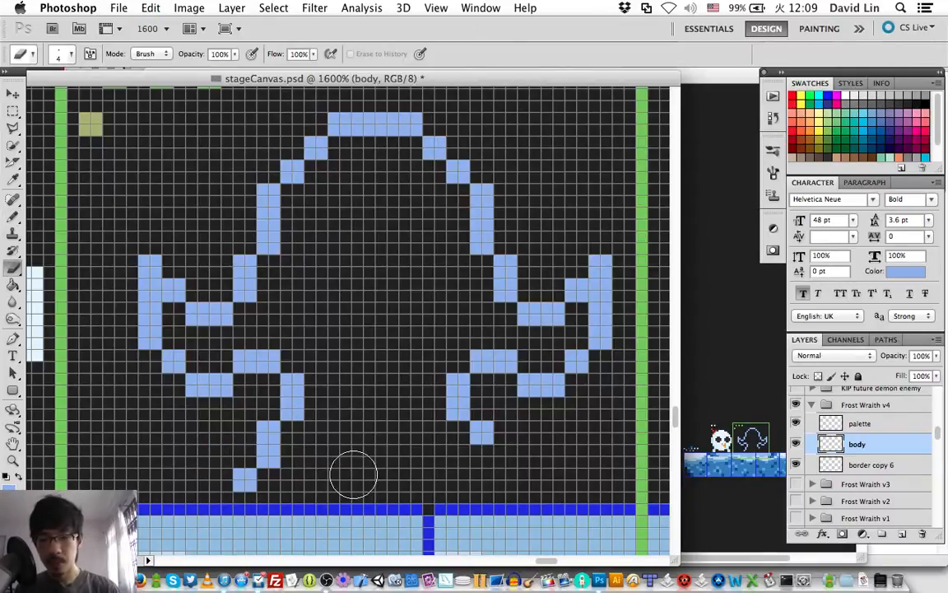
click(262, 471)
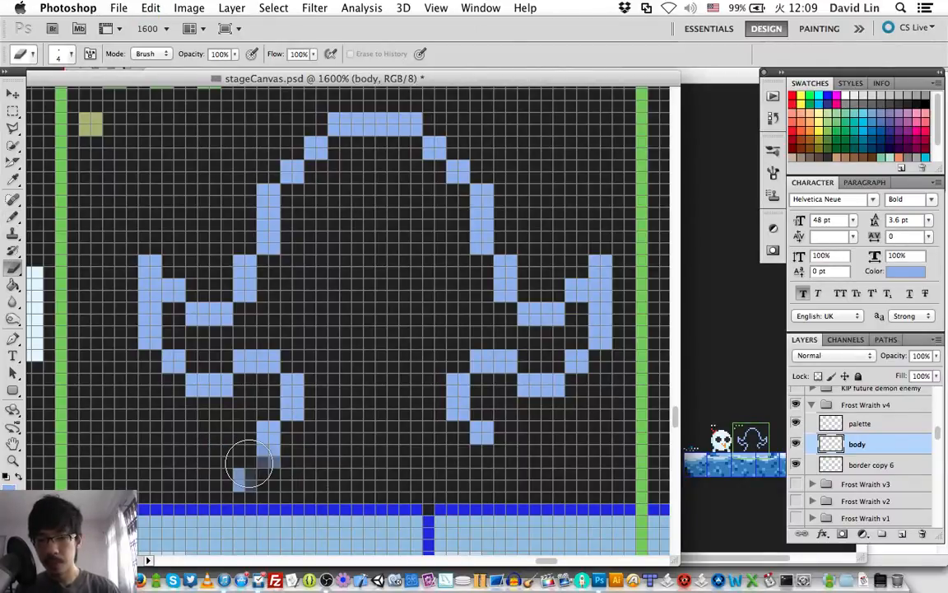
drag(249, 463, 276, 425)
click(481, 443)
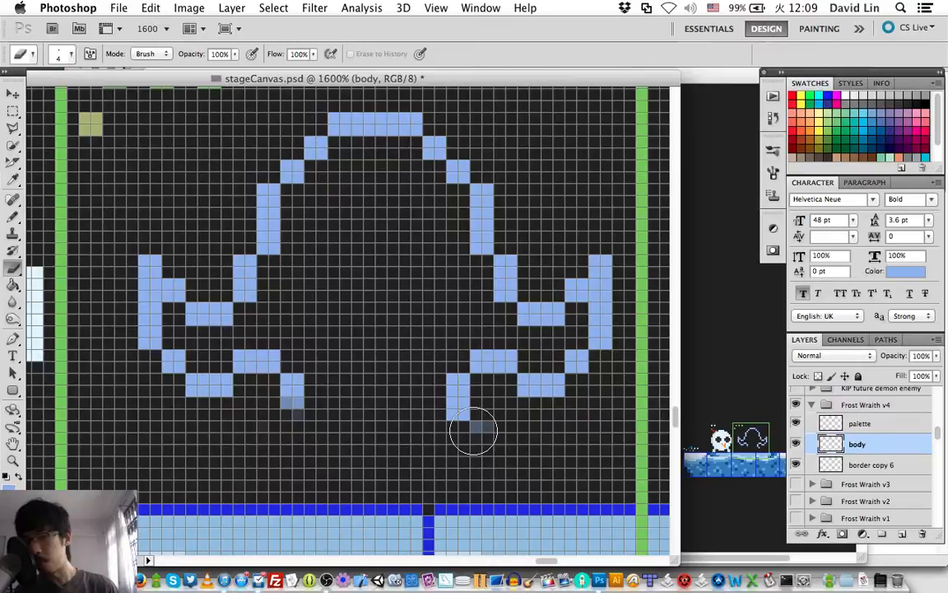
drag(474, 430, 273, 442)
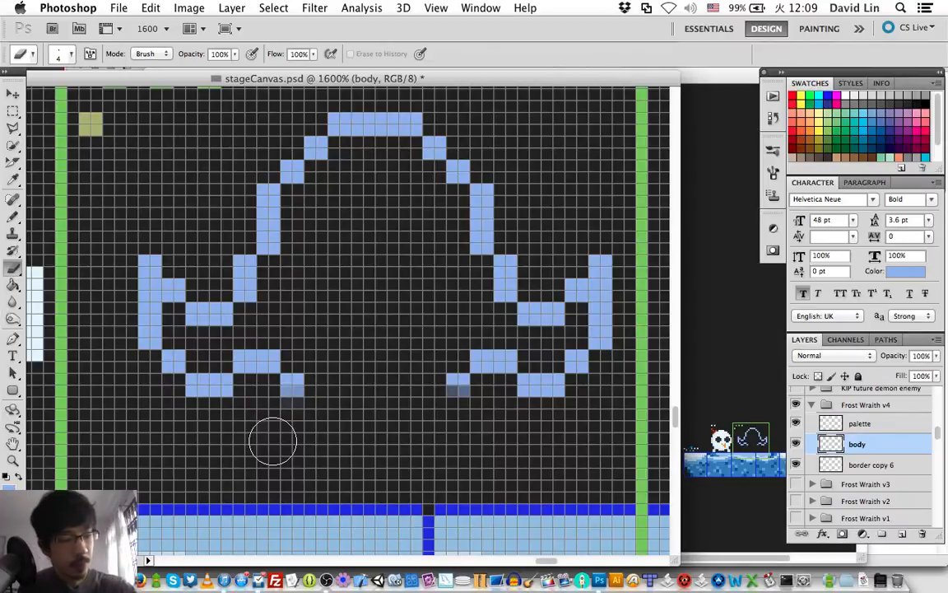
- Move the whole body outline down by 1 pixel and left by 1 pixel, returning to the Pencil tool
key(b)
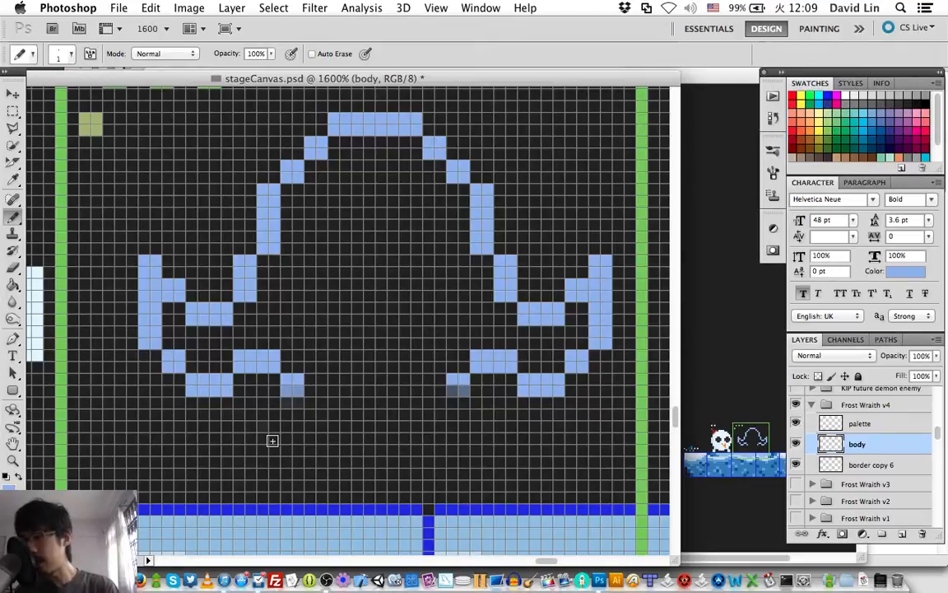
key(v)
key(Down)
key(Down)
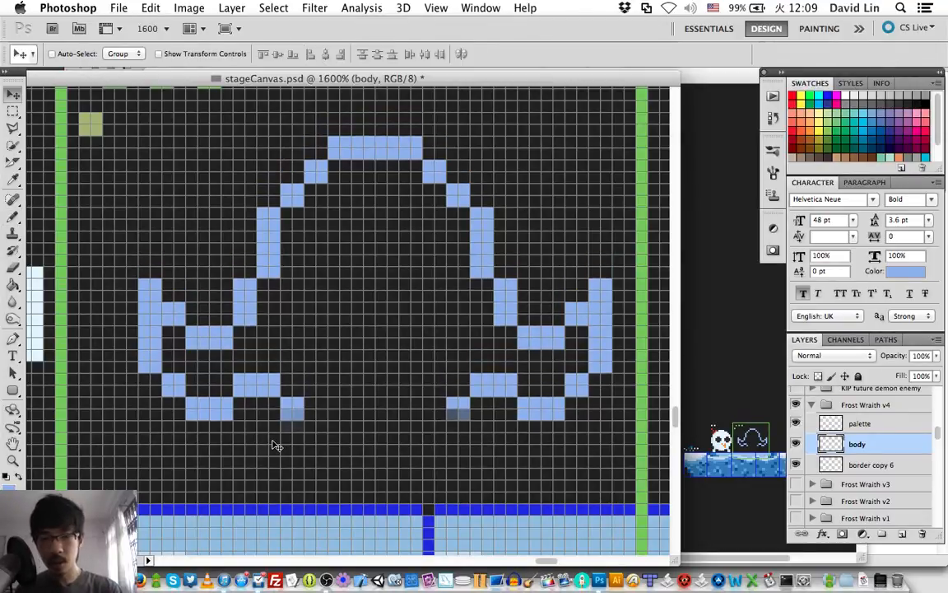
key(Up)
key(Left)
key(b)
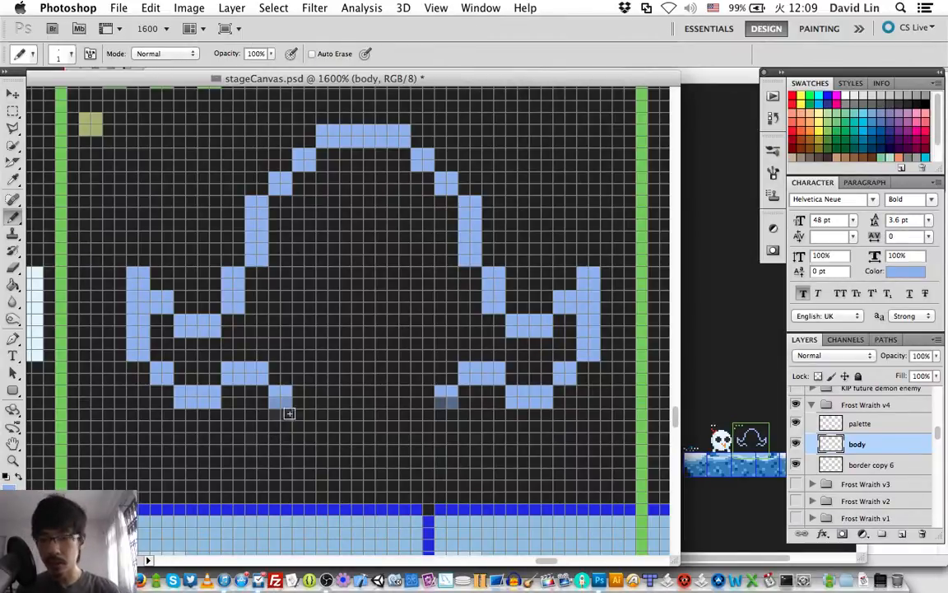
- Redraw both lower-body contours as 2 by 4 pixel vertical segments, each followed by a 2 by 2 pixel block diagonally down to the right
drag(284, 402, 276, 402)
mouse_move(441, 403)
mouse_down()
mouse_move(452, 402)
mouse_move(448, 425)
mouse_up()
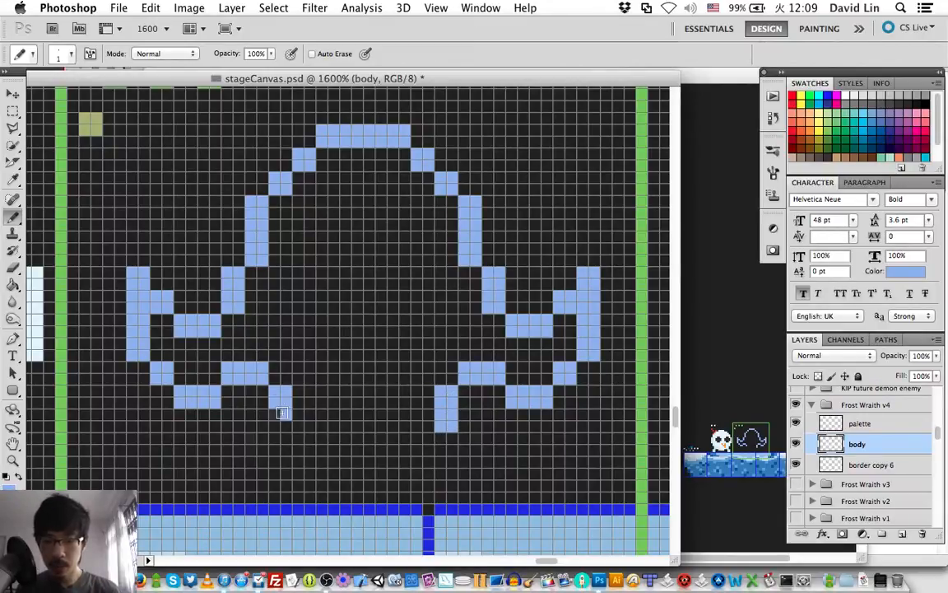
drag(275, 414, 286, 426)
click(303, 442)
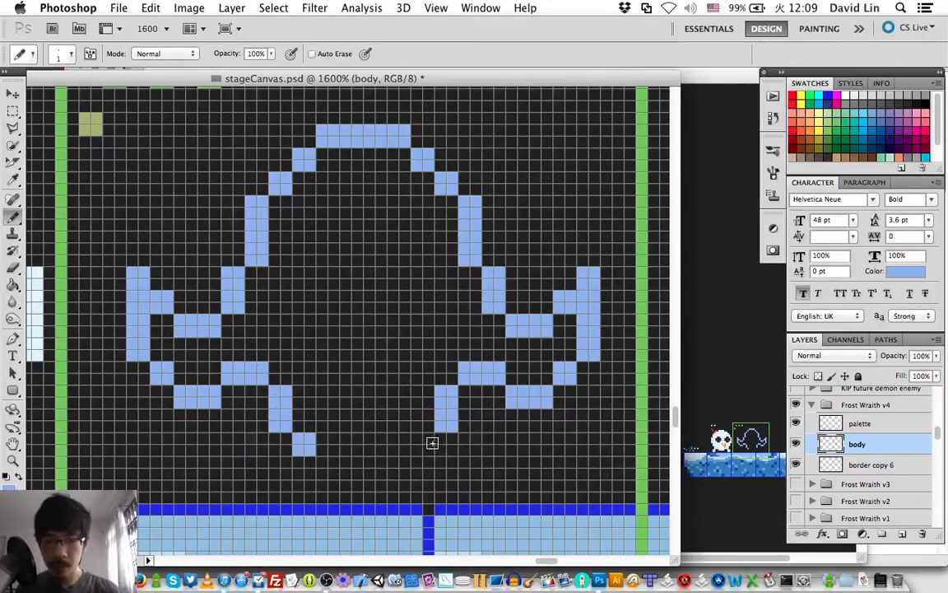
click(470, 438)
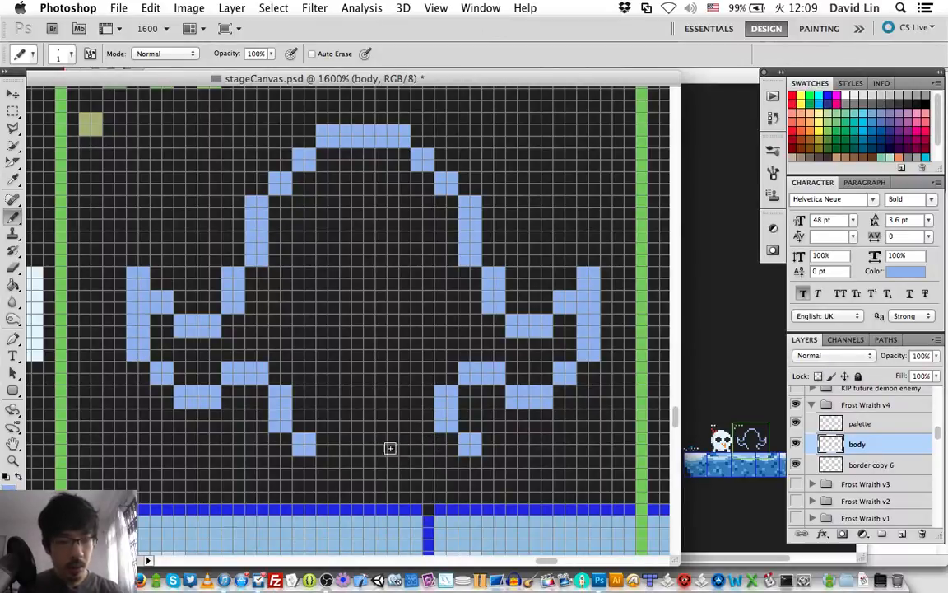
- Extend the left tail contour down to the right with two stepped 4 by 2 pixel bars, undoing the trial pixels that do not fit
click(327, 467)
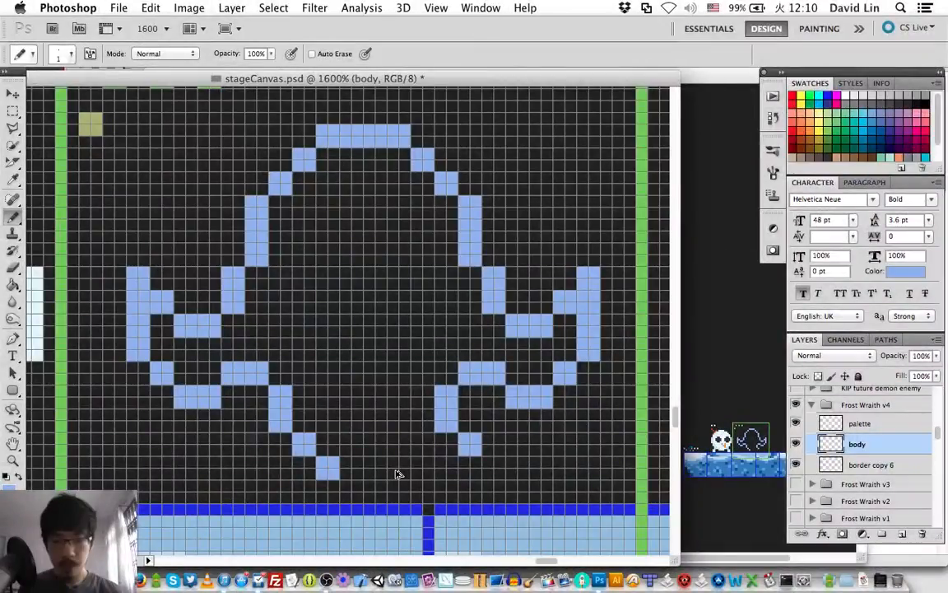
key(super+z)
drag(358, 461, 358, 474)
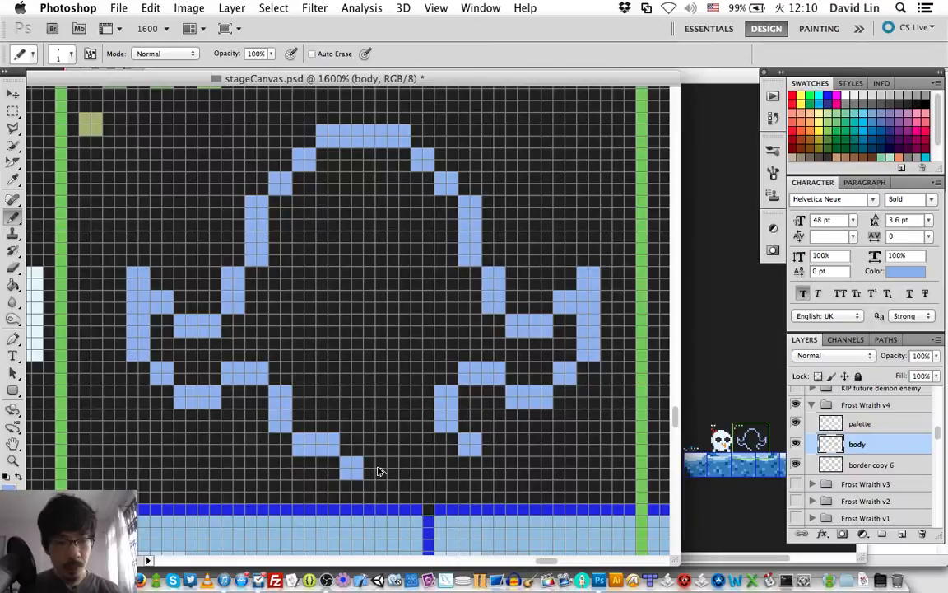
key(alt+super+z)
key(alt+super+z)
key(alt+super+z)
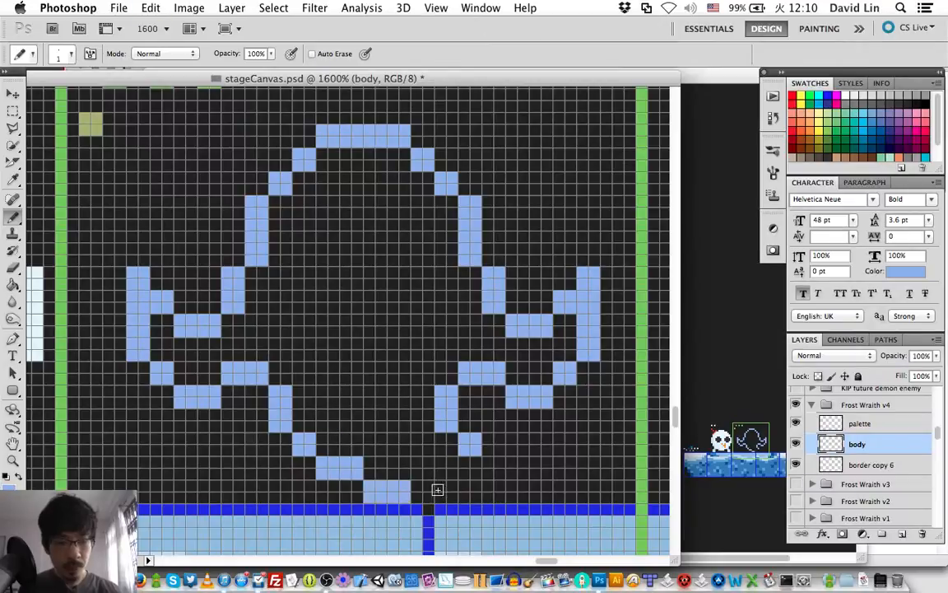
- Add a 2 by 2 pixel block diagonally below the right tail contour and close the tail's bottom edge with a 6 by 2 pixel bar
click(493, 463)
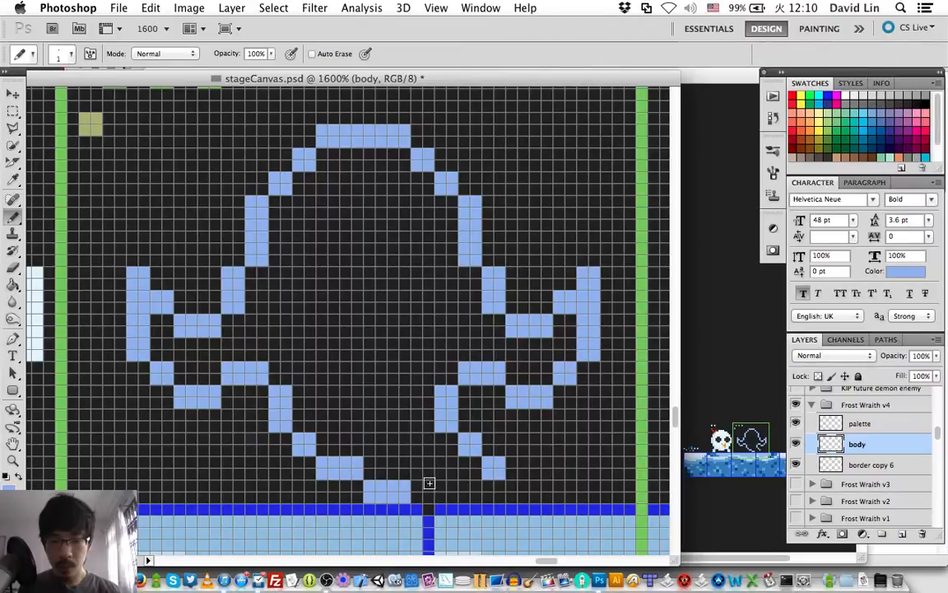
click(419, 485)
drag(420, 485, 474, 484)
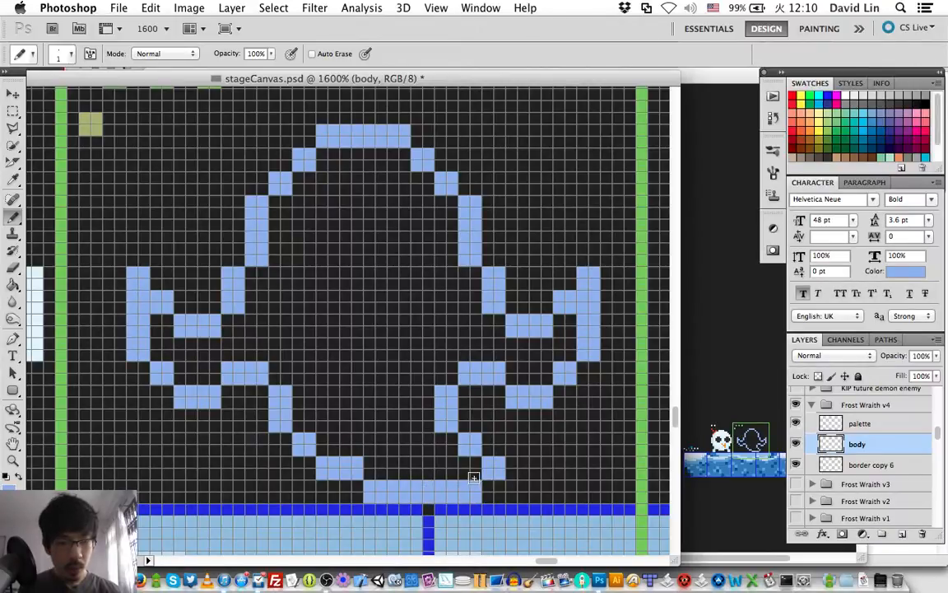
- Move the whole body outline up by 2 pixels and return to the Pencil tool
key(v)
key(Up)
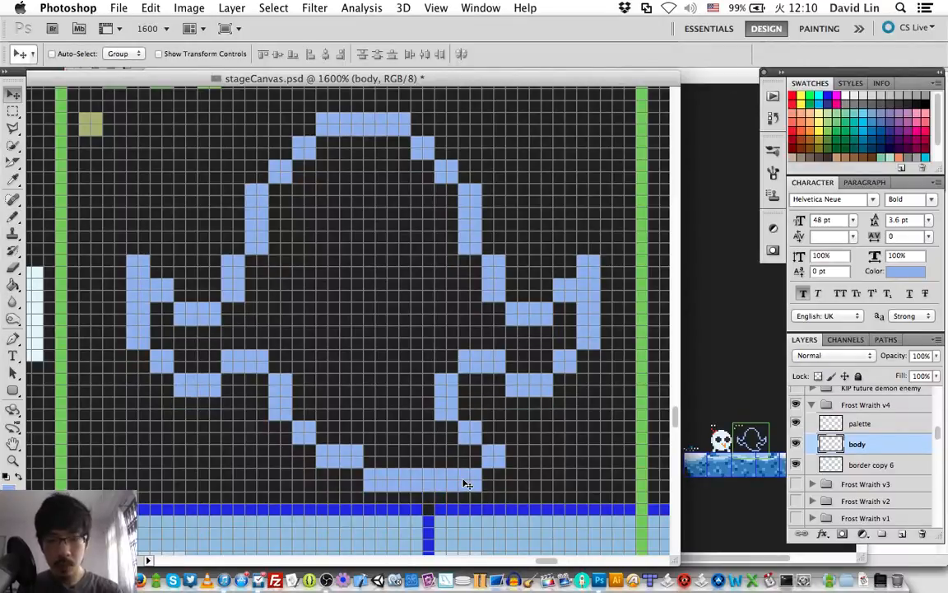
key(Up)
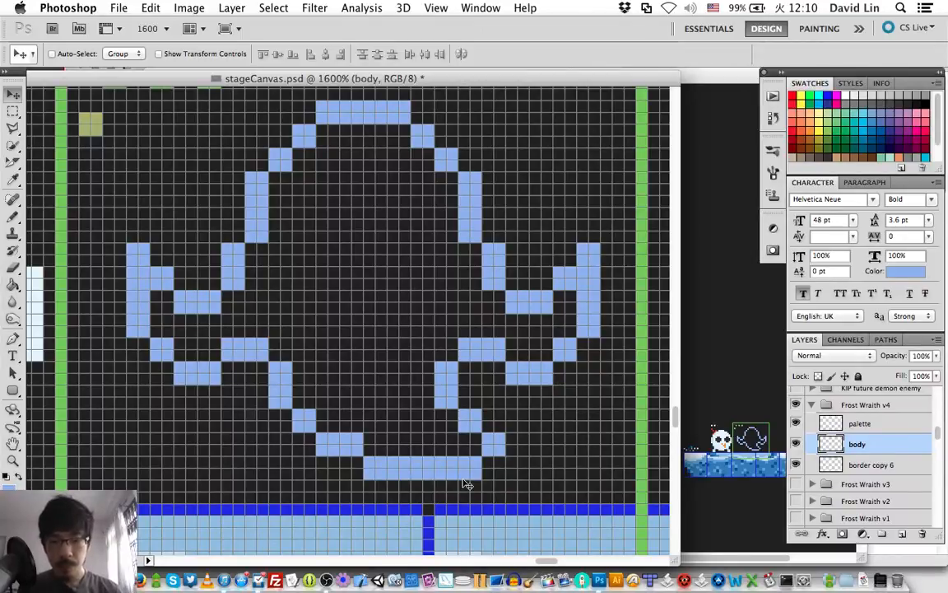
key(b)
- Lengthen the tail tip by 2 pixels to the right, erasing its old end block and redrawing the upper edge, tip and bottom edge
key(e)
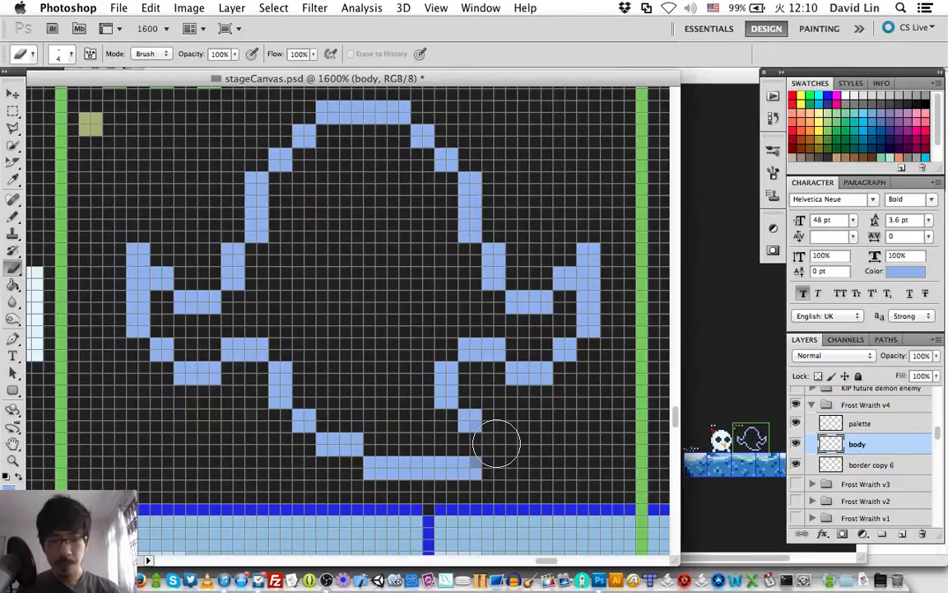
key(b)
mouse_move(487, 415)
mouse_down()
mouse_move(523, 450)
mouse_move(488, 473)
mouse_move(498, 462)
mouse_up()
click(498, 464)
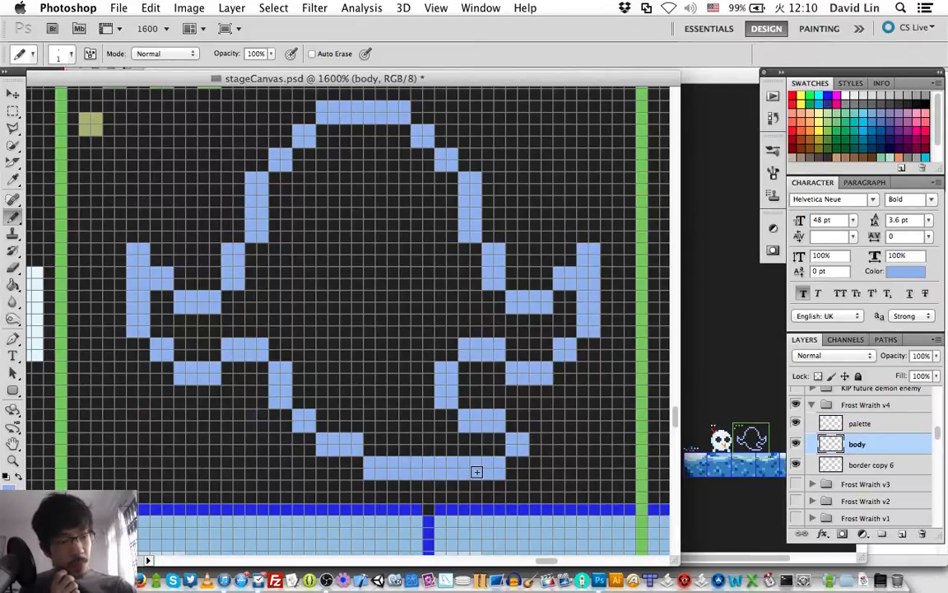
- Erase the rounded top of the head down to the two vertical side segments and repair the partly erased pixel on the right one
scroll(476, 472, up, 5)
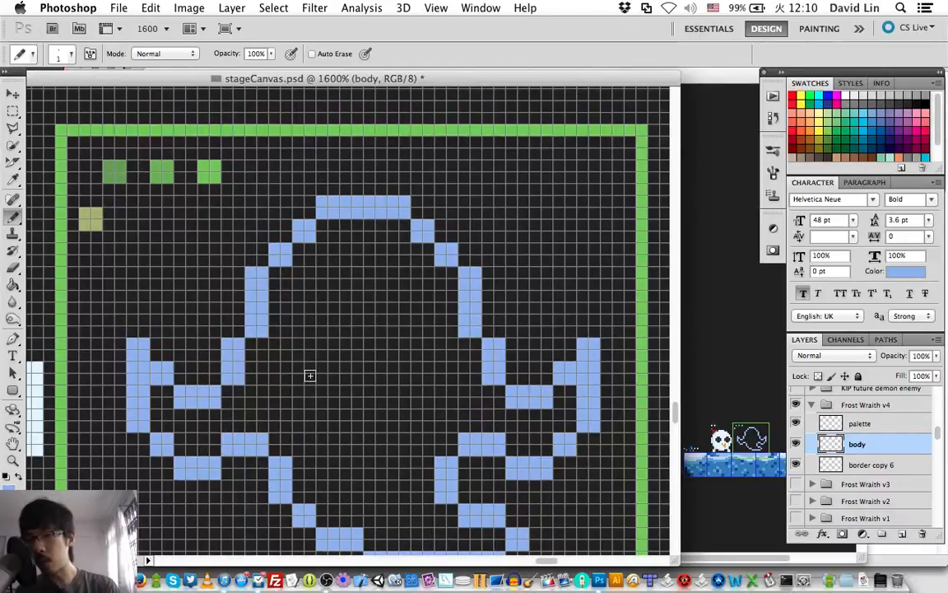
key(e)
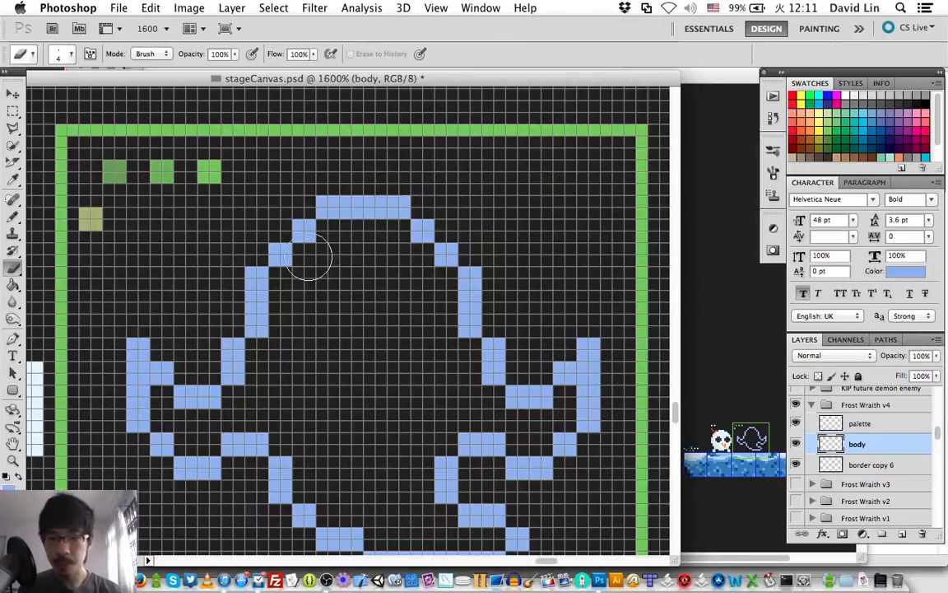
mouse_move(302, 251)
mouse_down()
mouse_move(299, 240)
mouse_move(290, 243)
mouse_move(327, 201)
mouse_move(392, 214)
mouse_move(434, 248)
mouse_move(284, 244)
mouse_up()
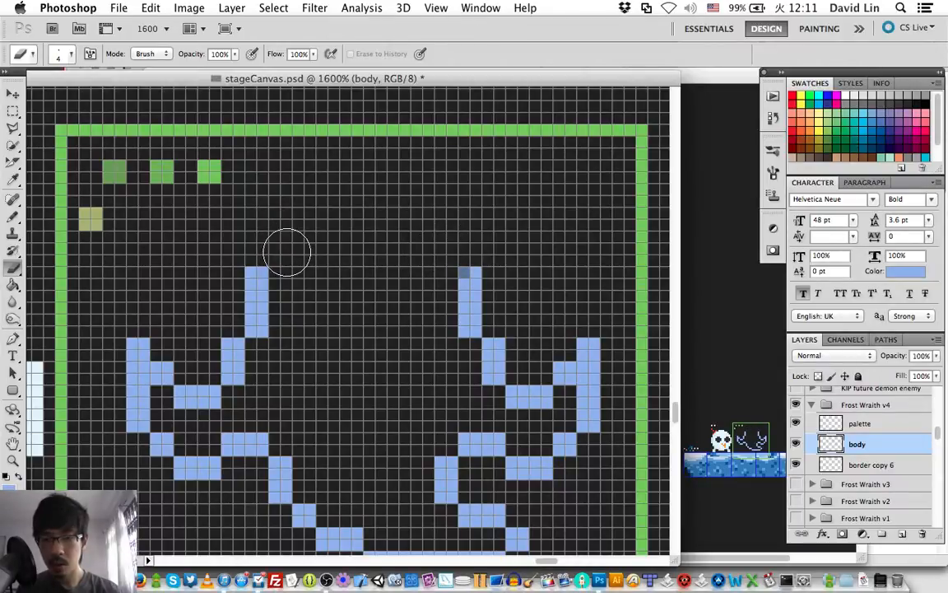
key(b)
click(470, 272)
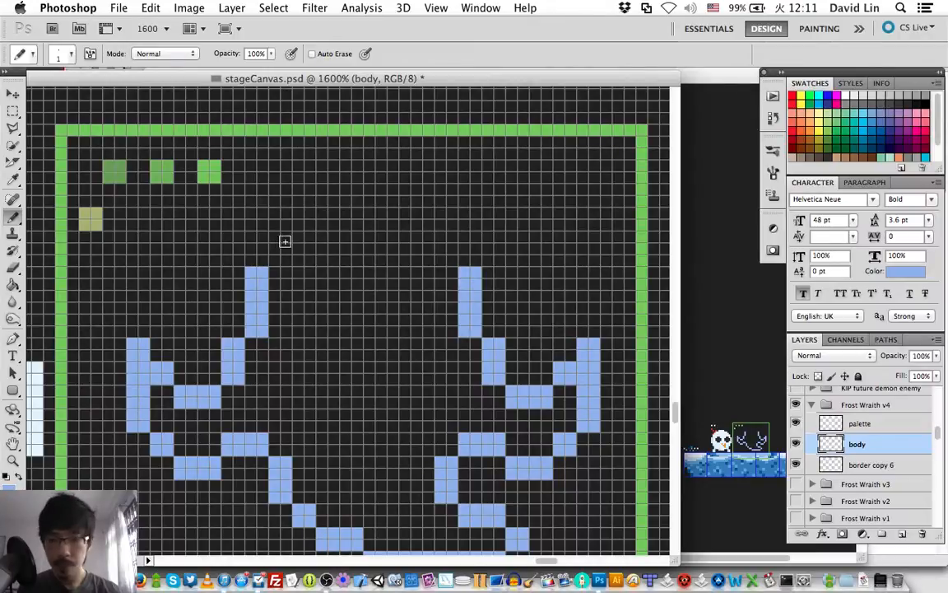
- Draw a left horn with a 2 by 4 pixel segment, diagonal 2 by 2 blocks, a 4-pixel-wide top and a stepped inner edge going down
mouse_move(284, 251)
mouse_down()
mouse_move(275, 250)
mouse_move(286, 236)
mouse_up()
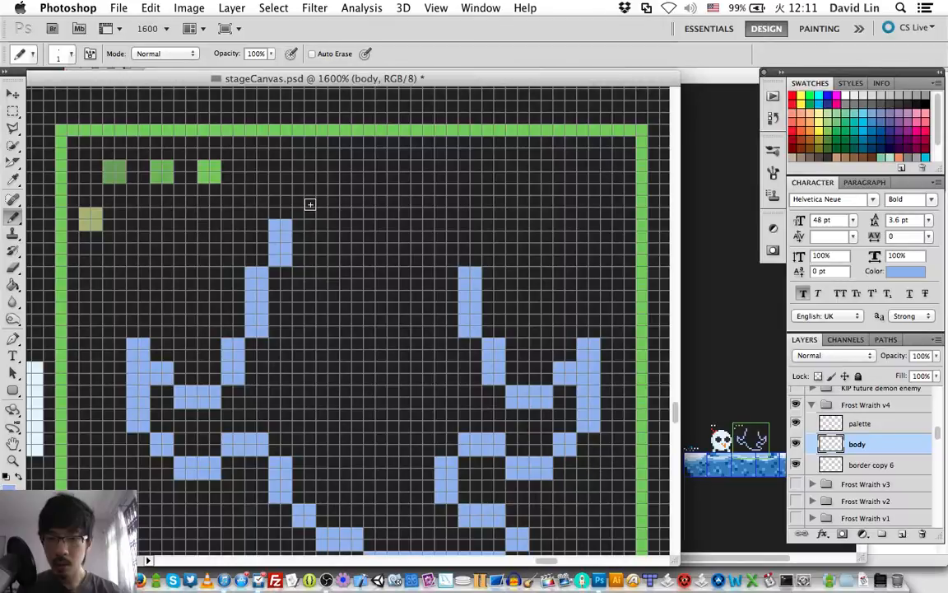
drag(310, 204, 298, 212)
drag(321, 177, 333, 188)
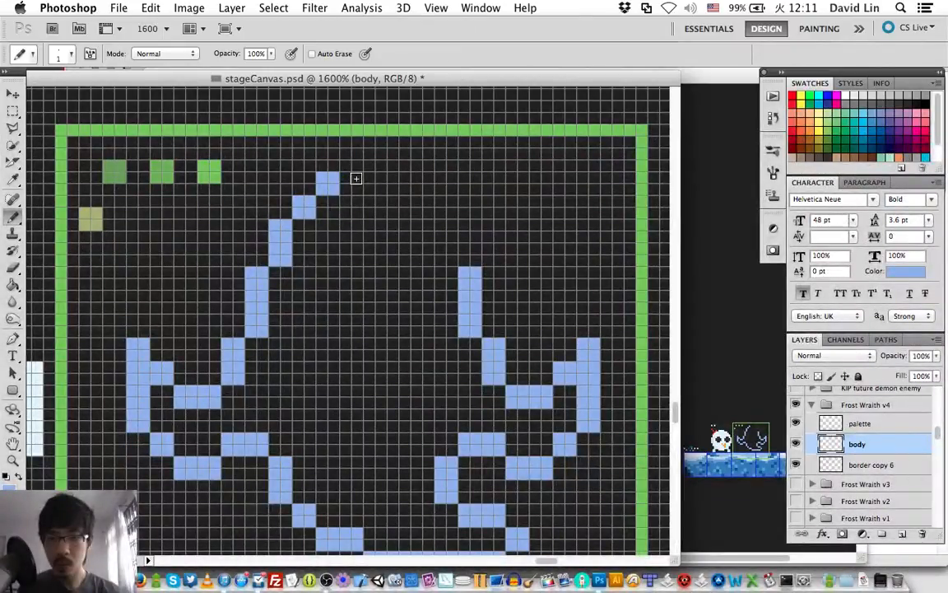
drag(356, 178, 352, 235)
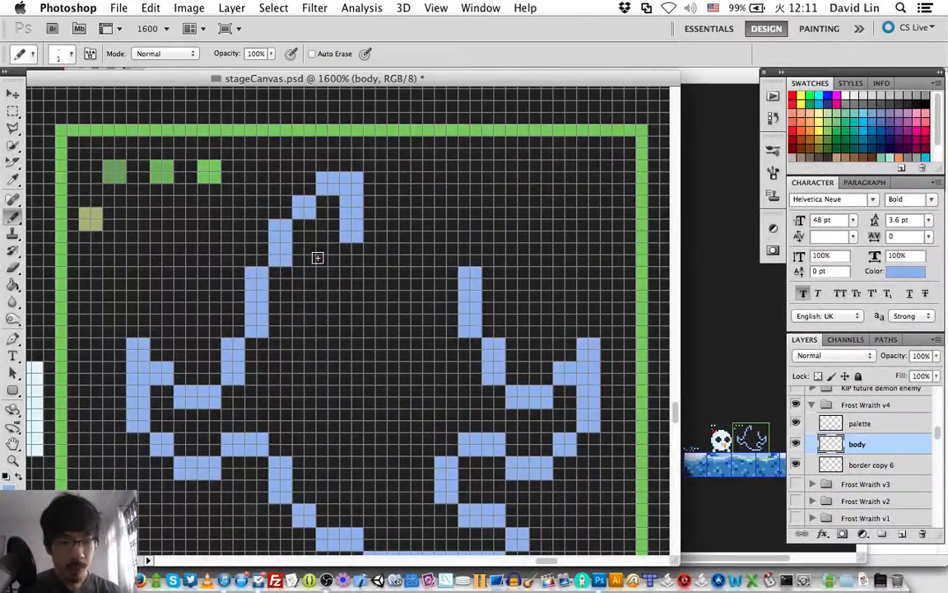
click(328, 253)
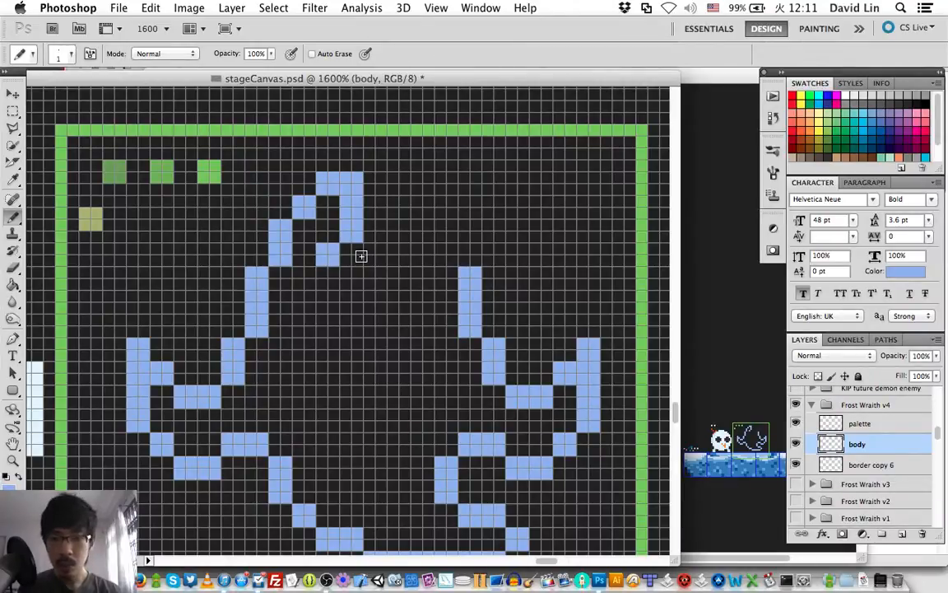
- Draw a right horn curving outward with a 2 by 4 pixel segment, a 6 by 2 pixel top bar and diagonal 2 by 2 blocks, and switch to the Eraser
click(494, 256)
click(494, 233)
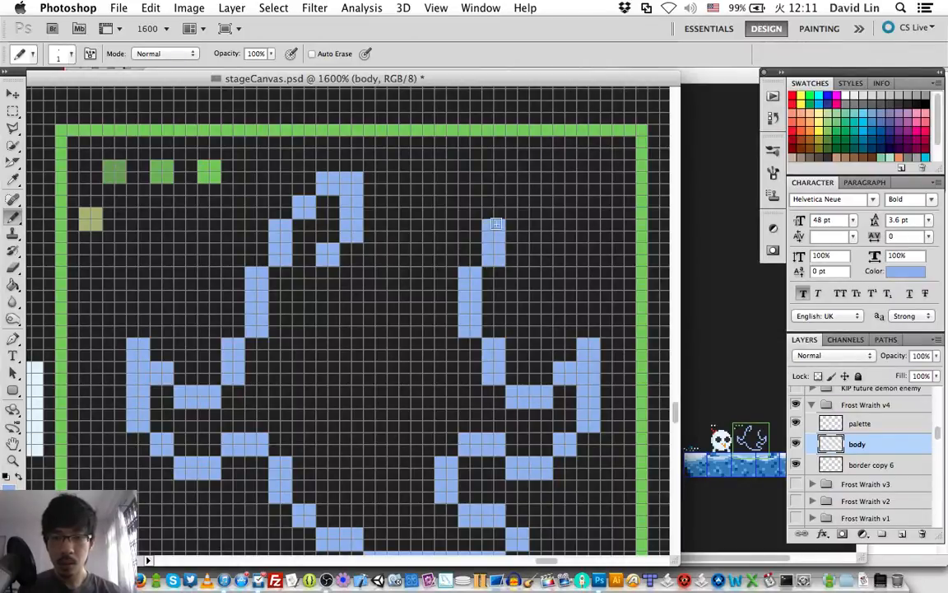
click(517, 208)
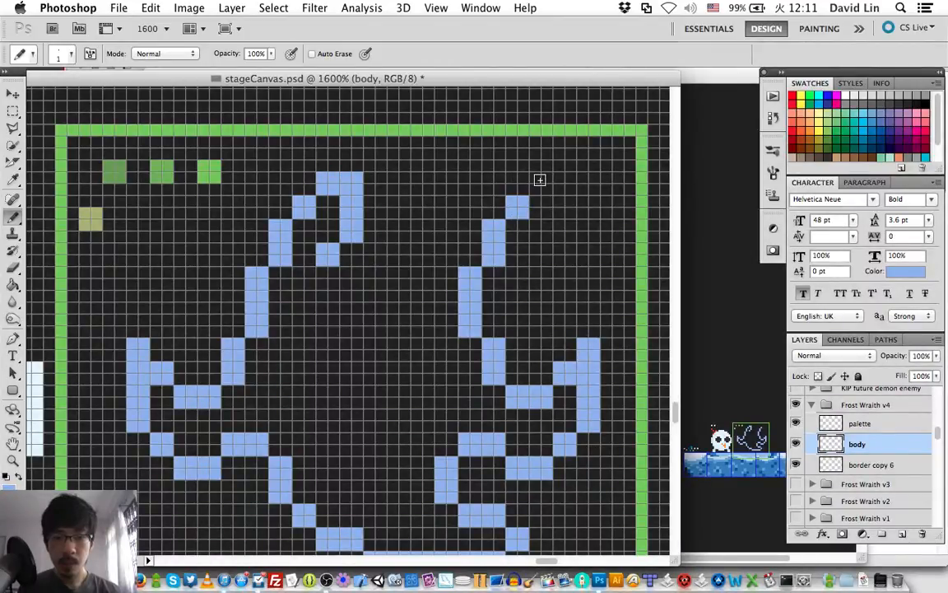
drag(539, 179, 494, 207)
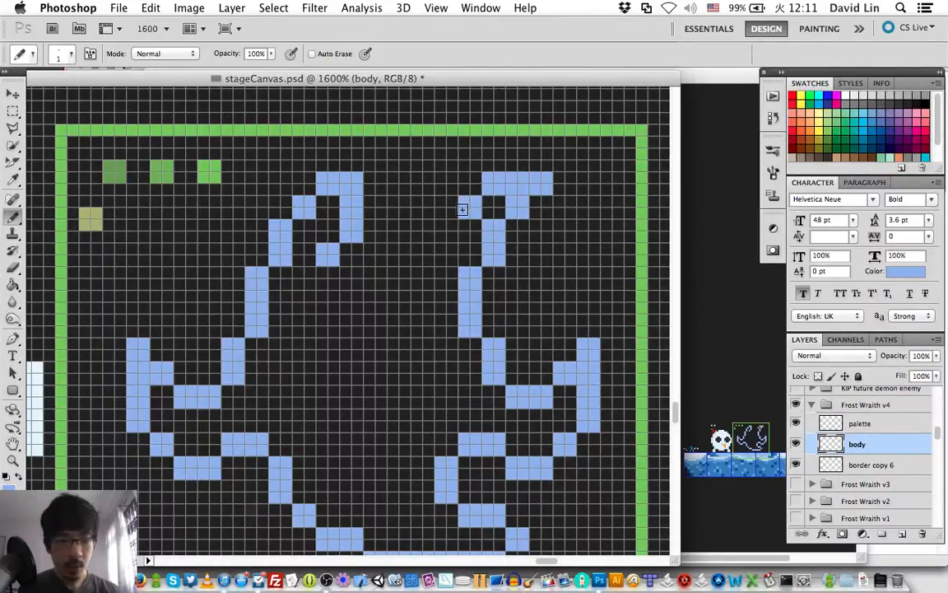
click(464, 210)
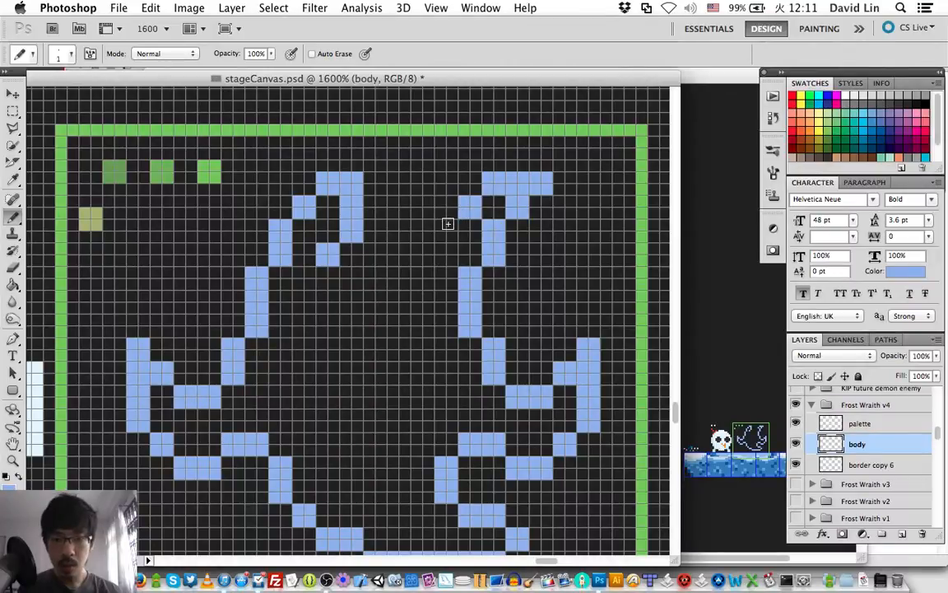
click(446, 230)
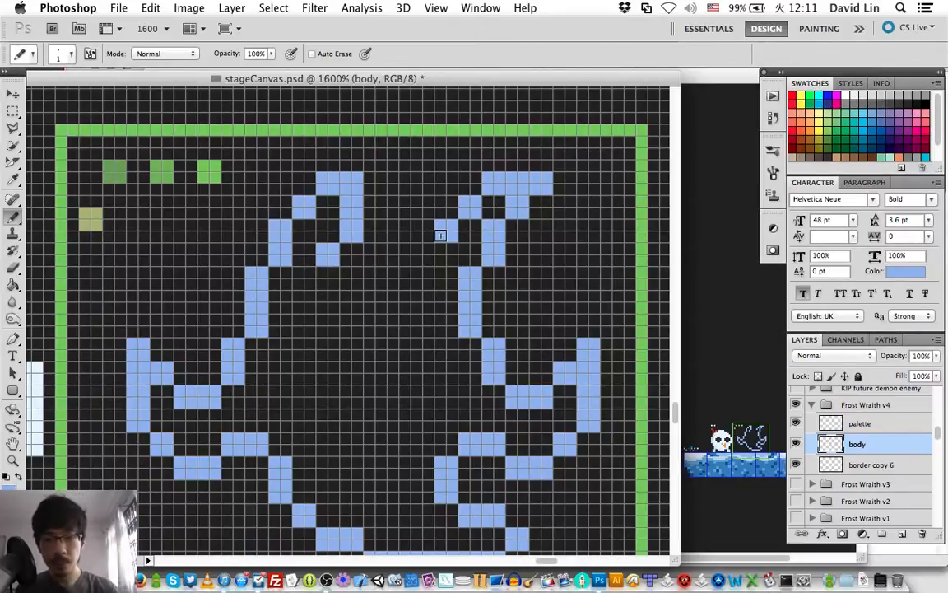
click(440, 236)
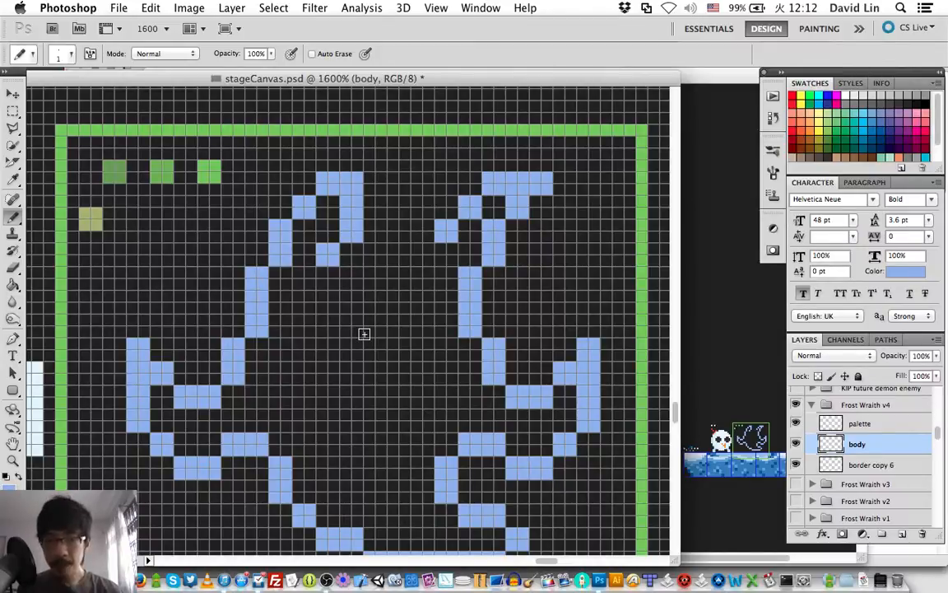
key(e)
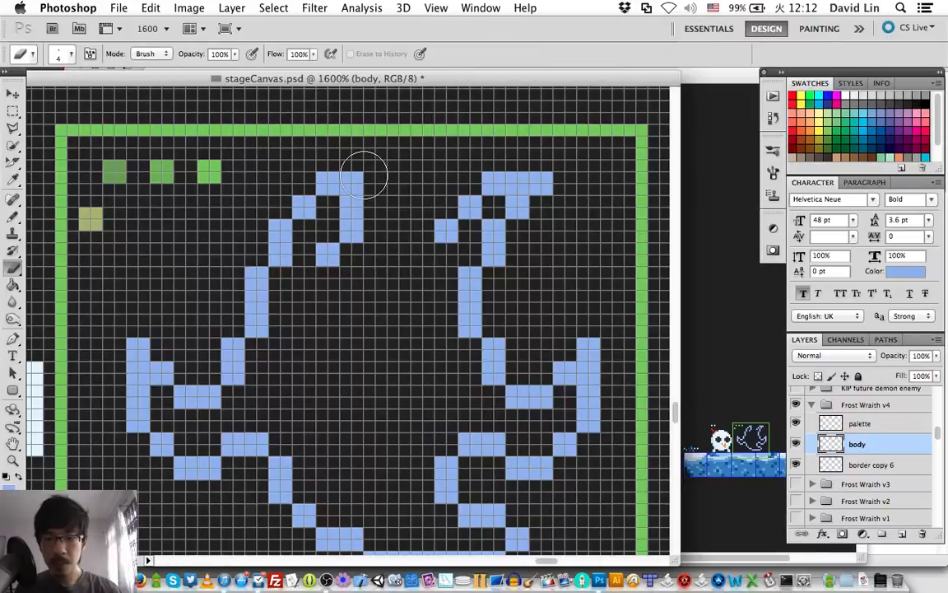
- Extend the left horn's top edge inward with a 2 by 2 pixel block using the Pencil tool
key(b)
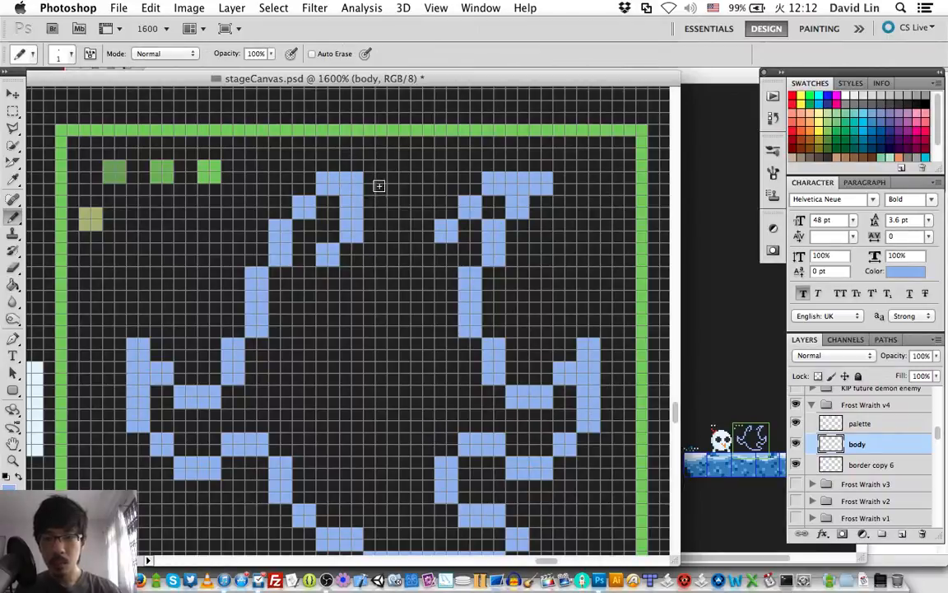
click(375, 183)
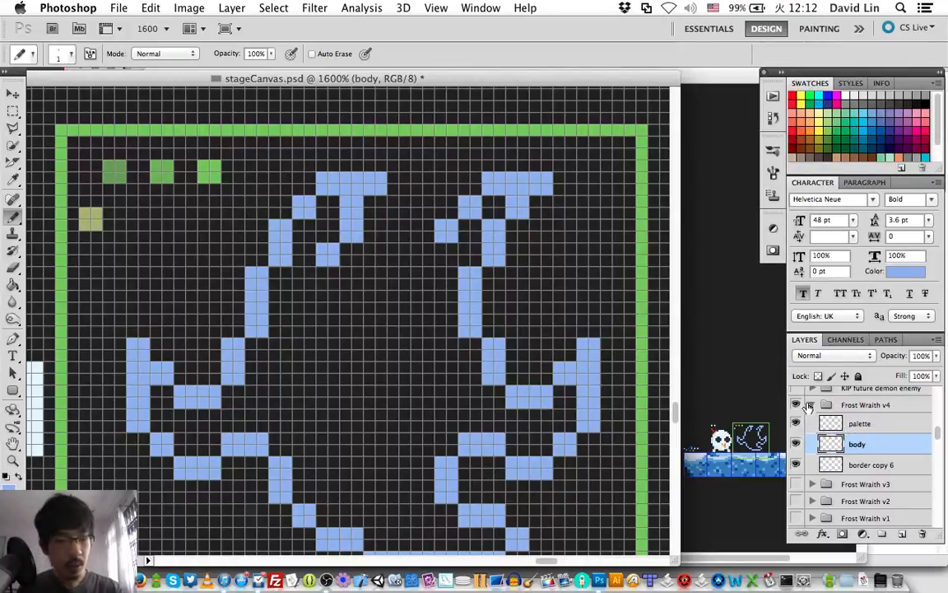
- Look through the stageCanvas.psd layer groups for an existing ghost sprite and return to the Frost Wraith v4 group
click(812, 405)
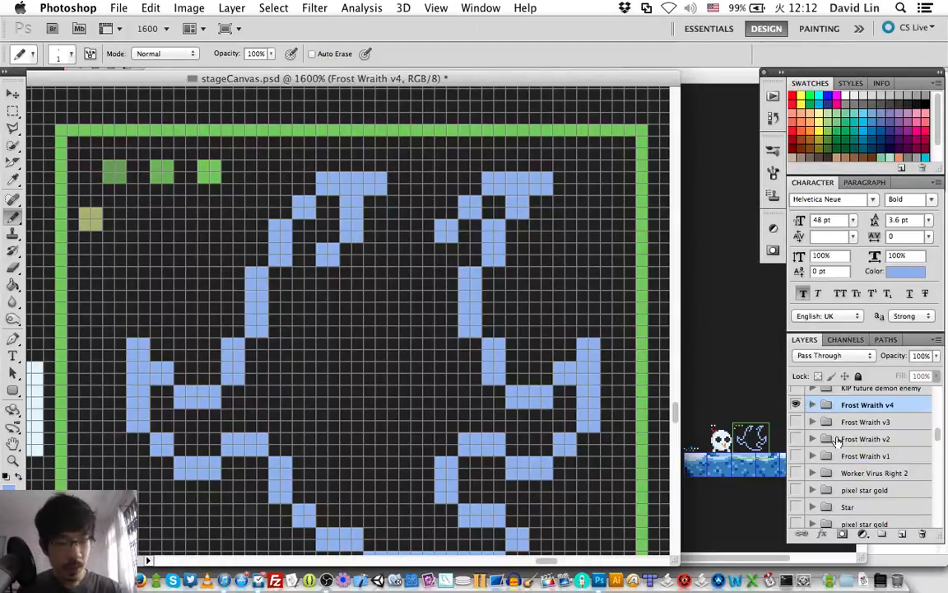
scroll(836, 442, down, 3)
scroll(835, 442, down, 10)
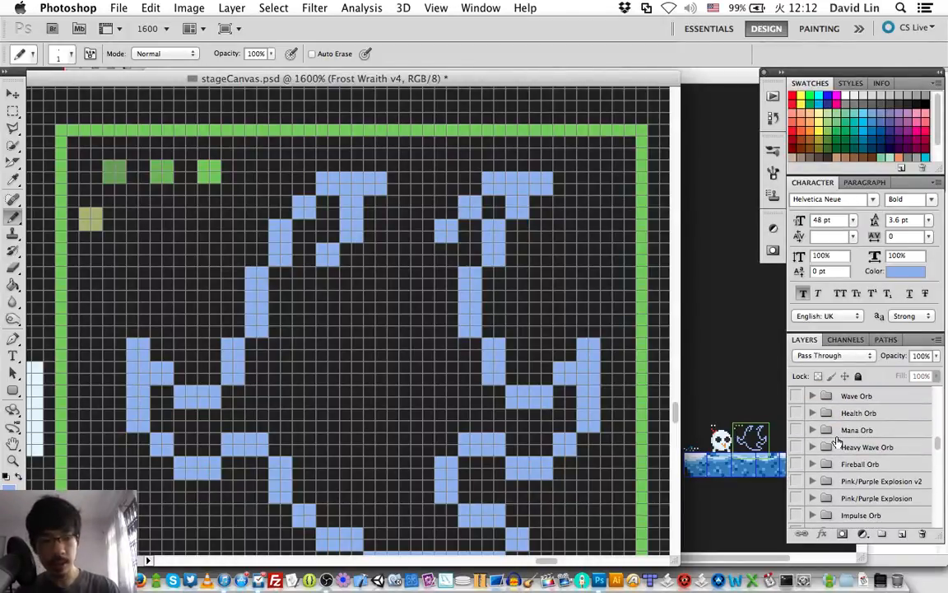
scroll(835, 442, down, 10)
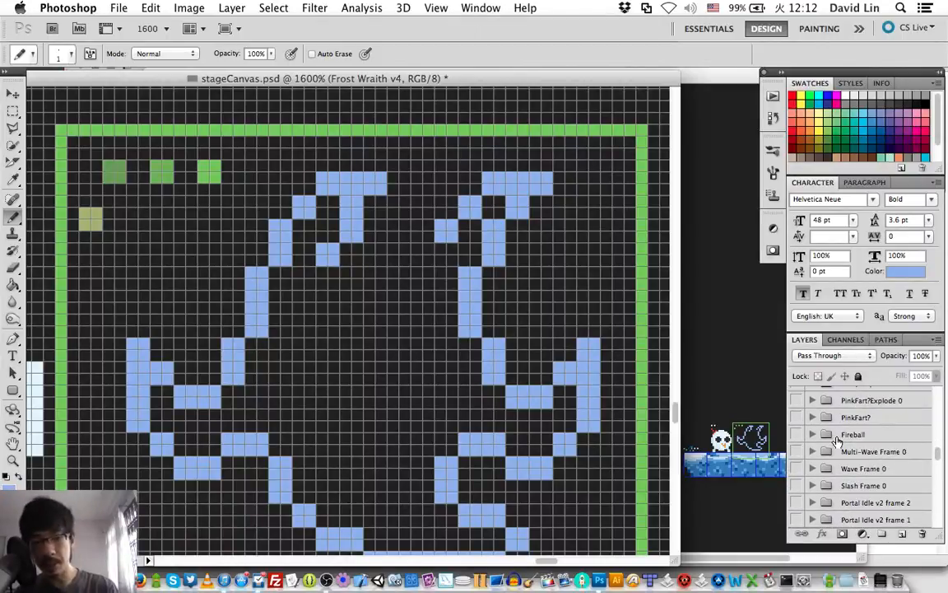
scroll(835, 442, down, 8)
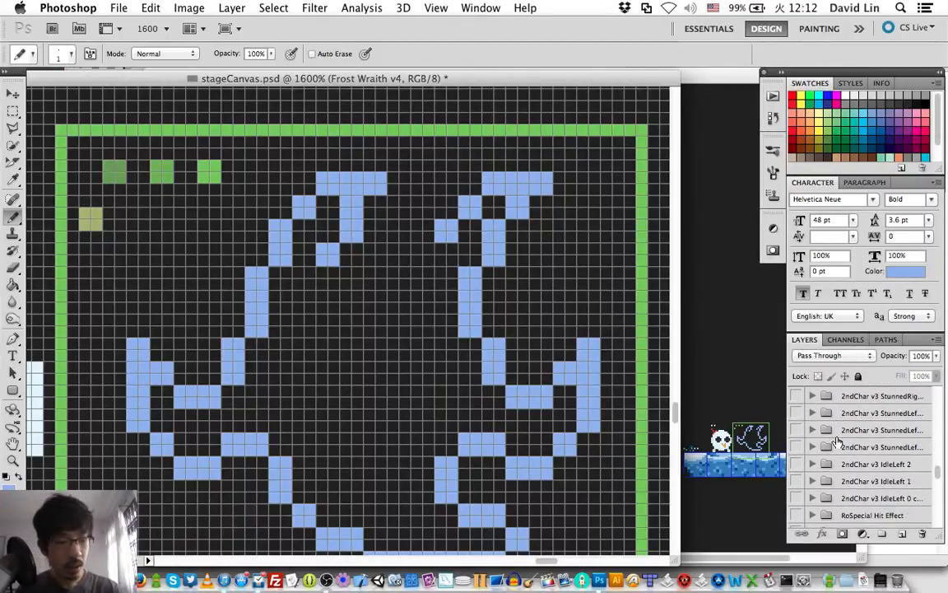
scroll(835, 442, down, 8)
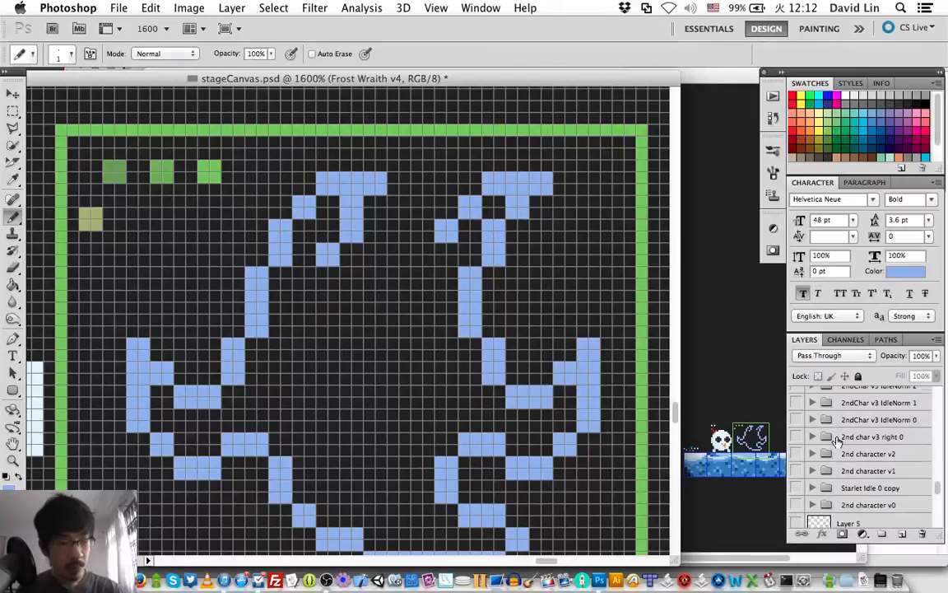
scroll(837, 442, down, 3)
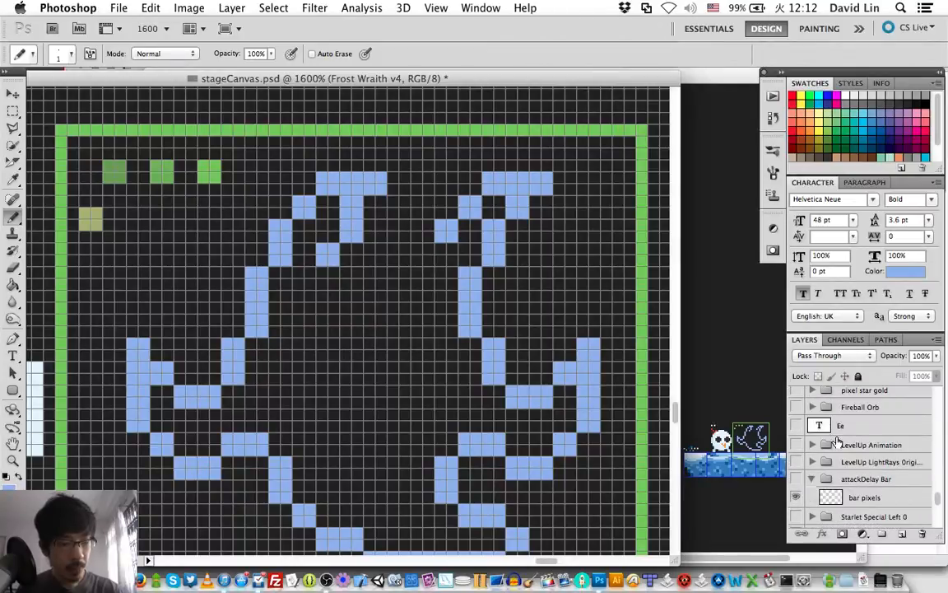
scroll(835, 442, down, 10)
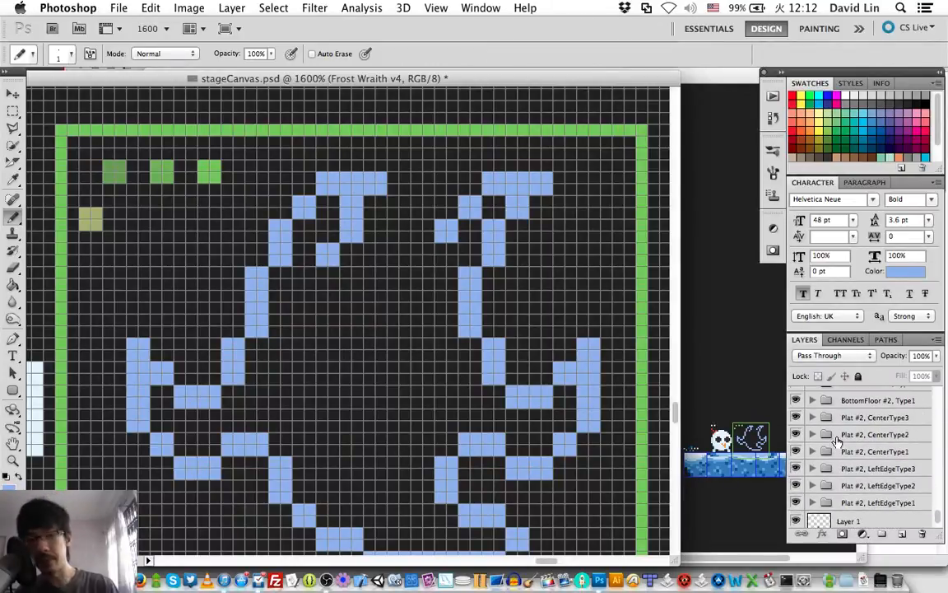
scroll(836, 442, up, 2)
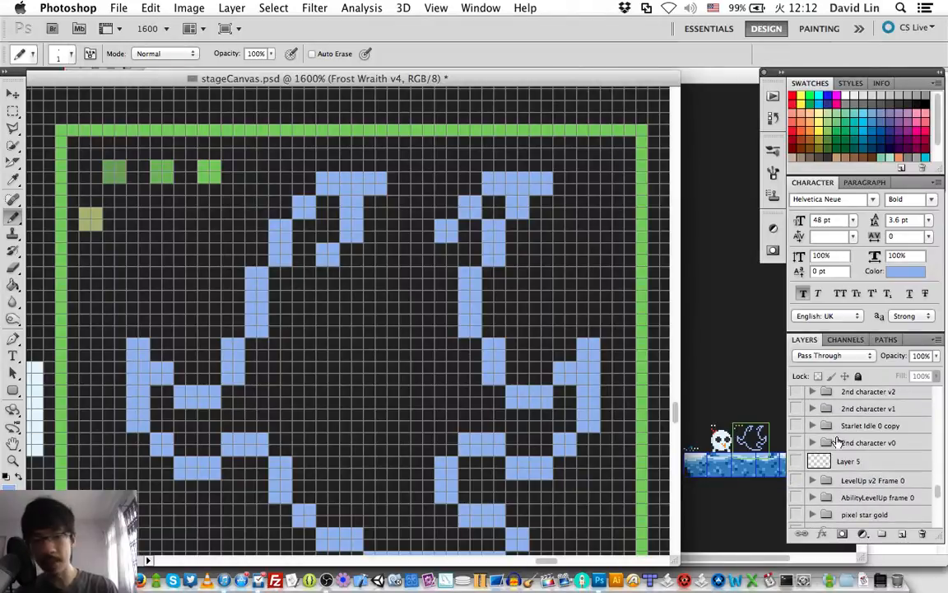
scroll(836, 442, up, 5)
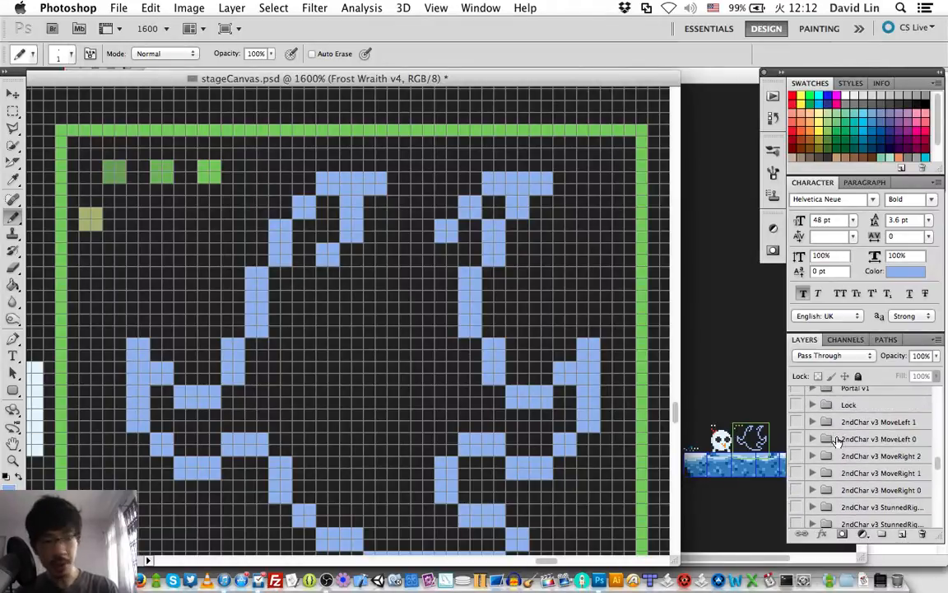
scroll(836, 442, up, 4)
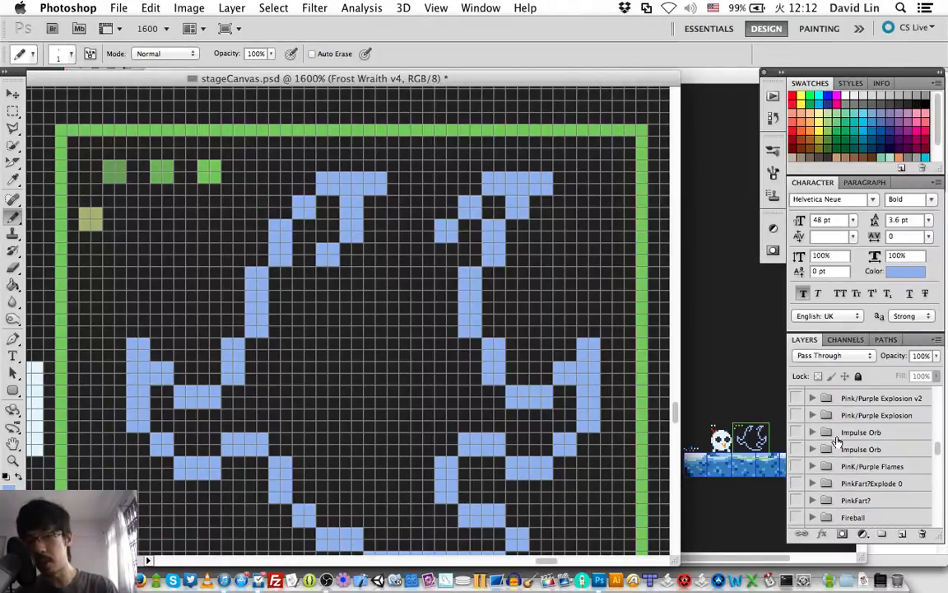
scroll(836, 442, up, 10)
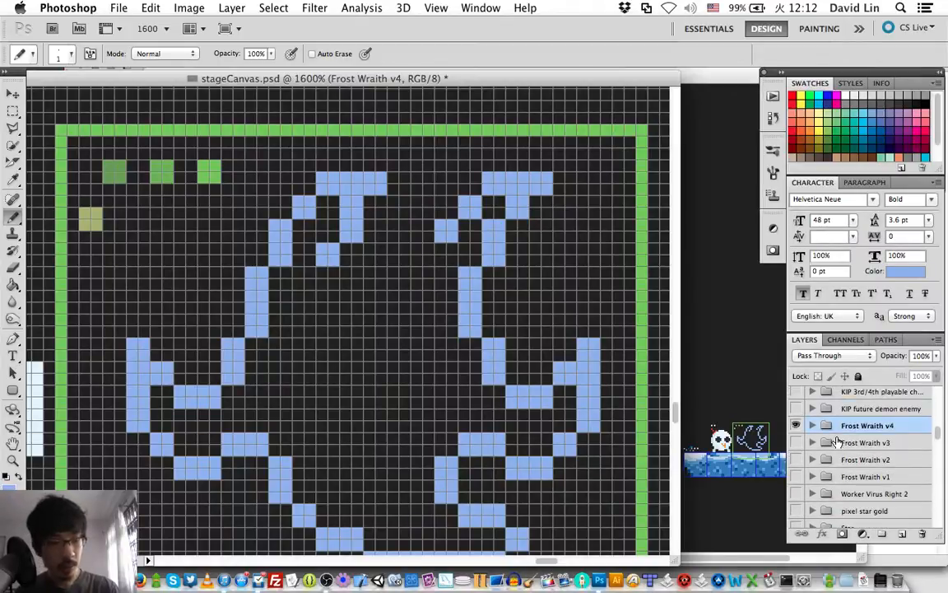
scroll(837, 442, up, 10)
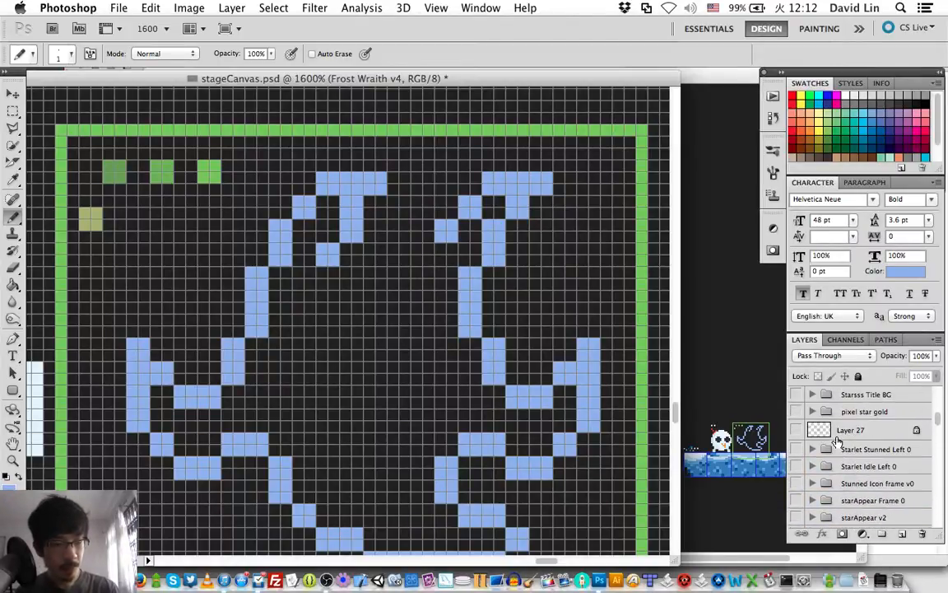
scroll(836, 442, up, 10)
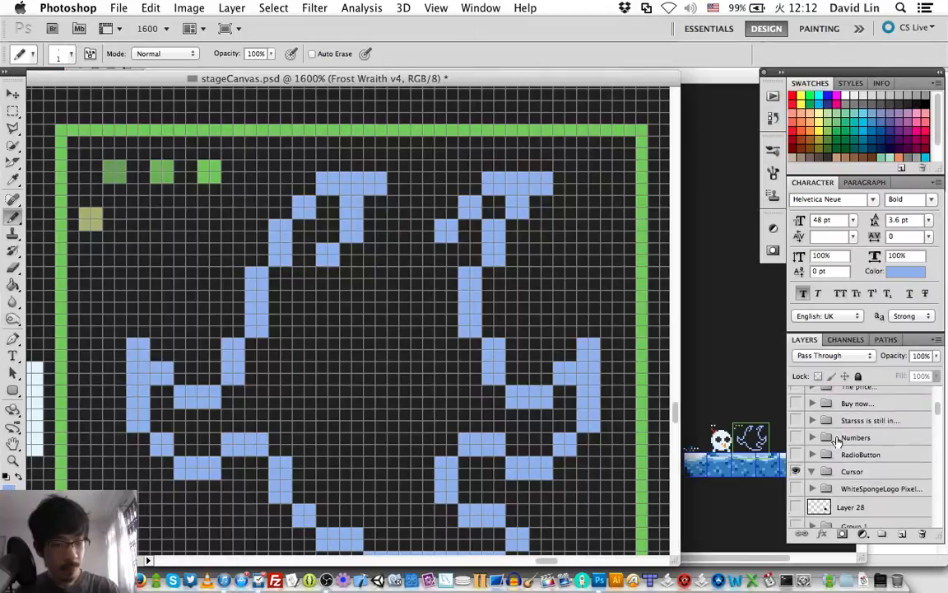
scroll(836, 442, up, 10)
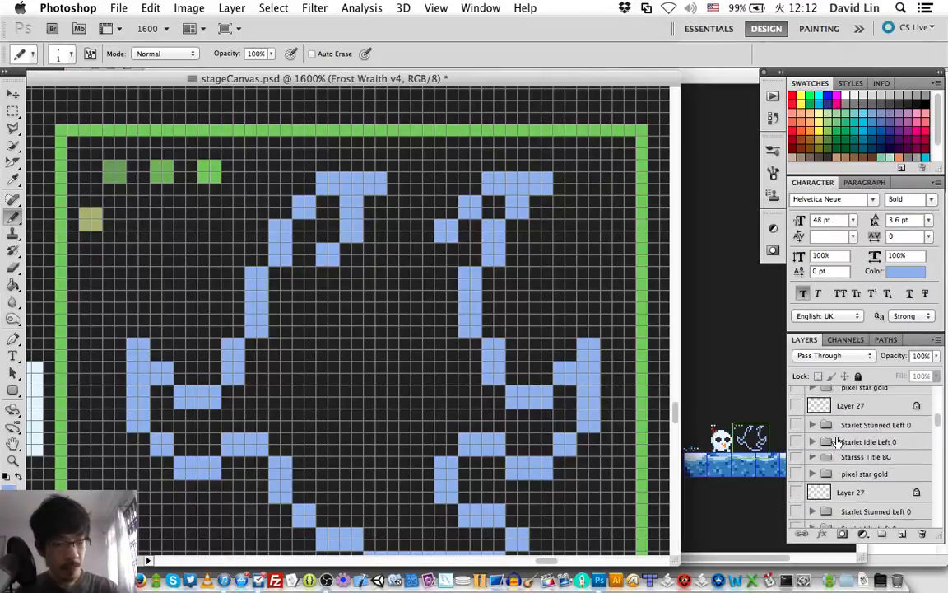
scroll(836, 442, up, 5)
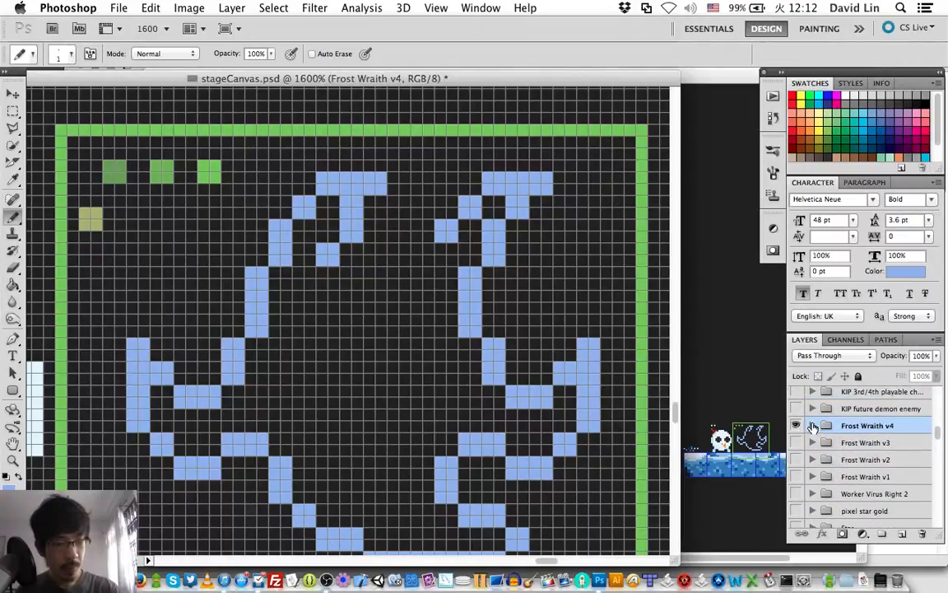
click(812, 425)
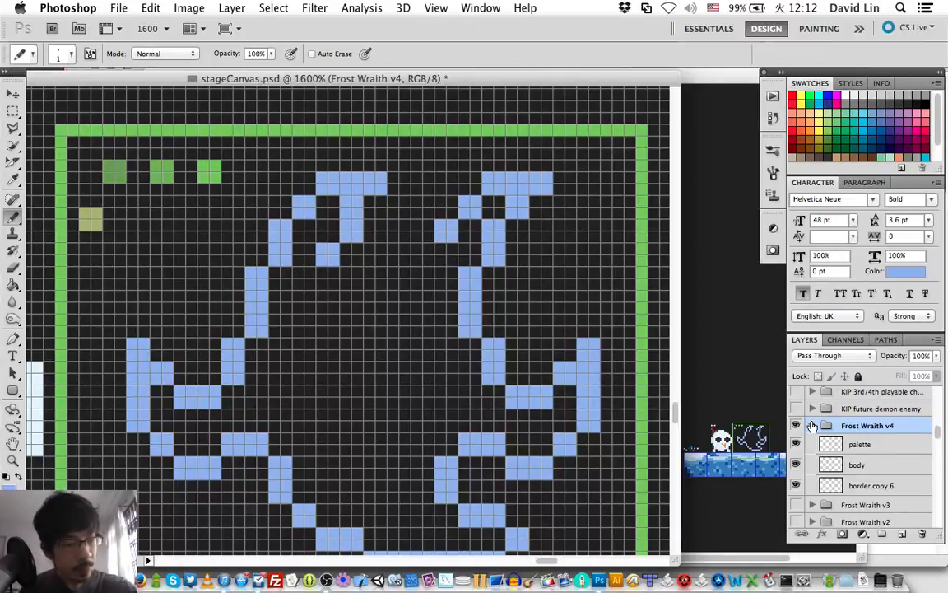
- Start opening a file and browse from the Design folder to Characters, Enemies, Ghost
key(super+s)
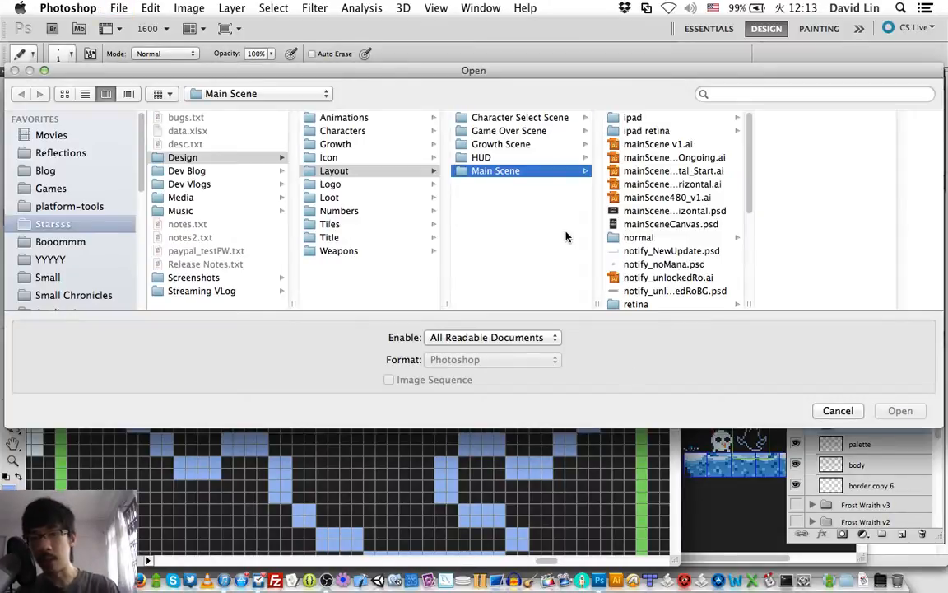
click(331, 135)
key(Right)
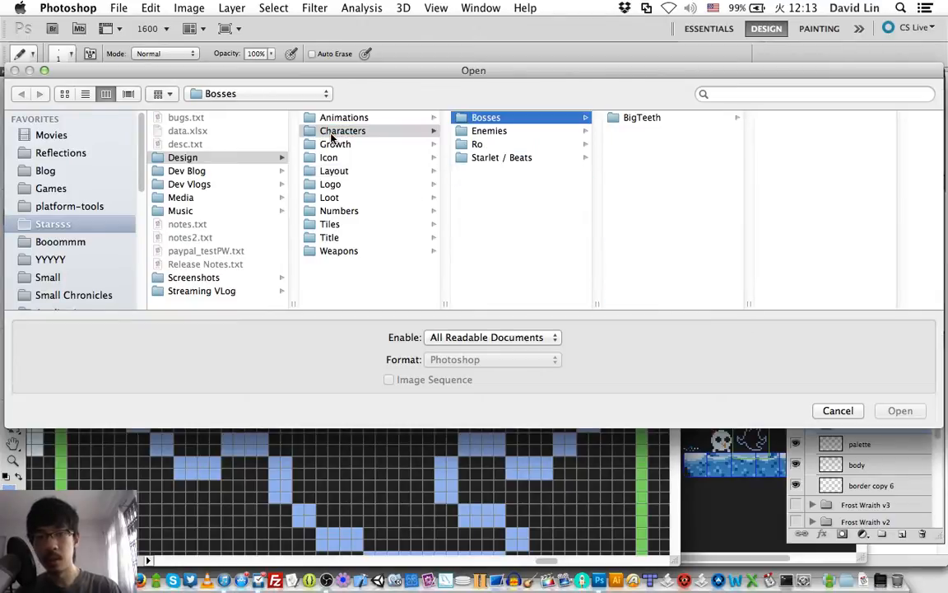
key(Down)
key(Right)
key(Down)
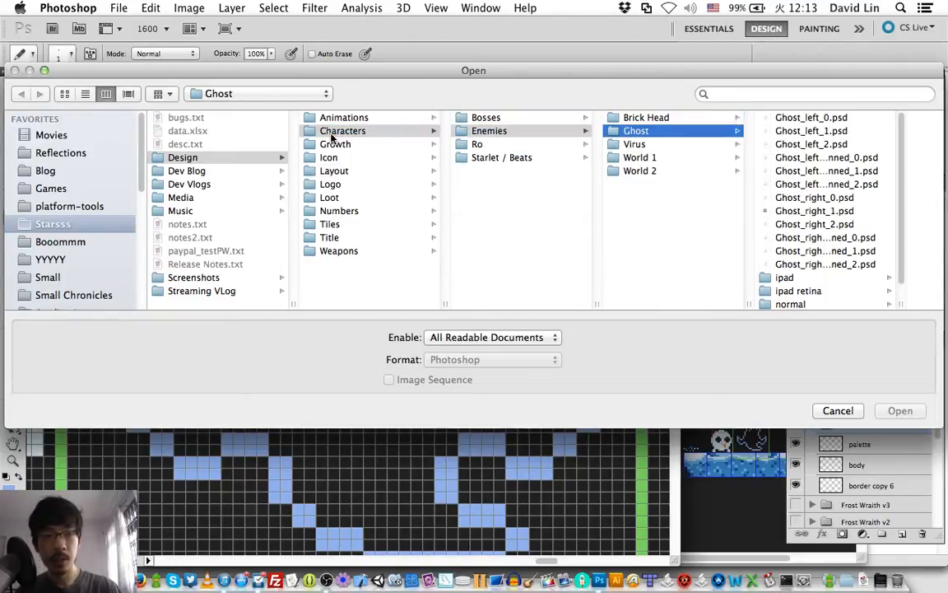
key(Right)
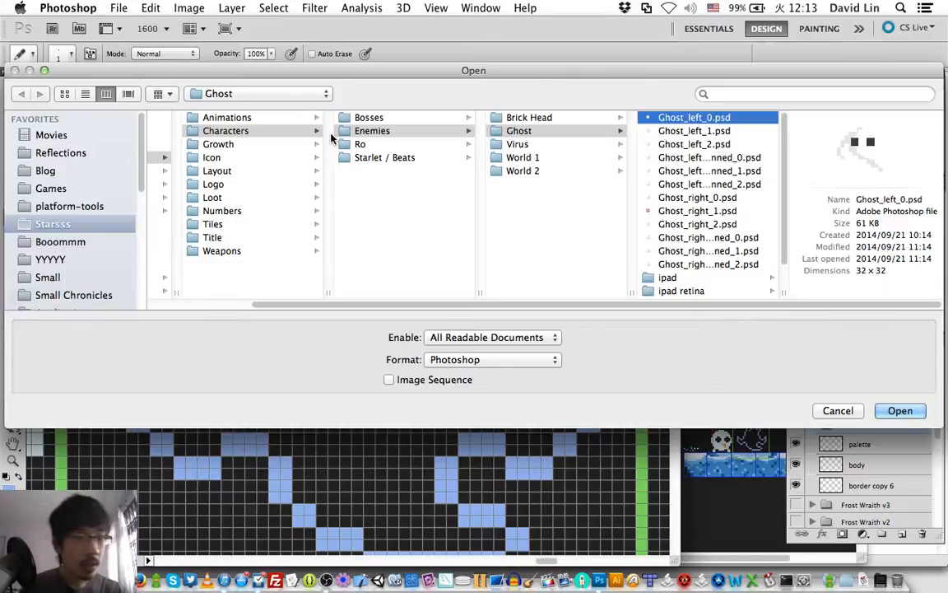
- Preview the Ghost_left normal and stunned sprites and open Ghost_left_0.psd
key(Down)
key(Down)
key(Down)
key(Down)
key(Down)
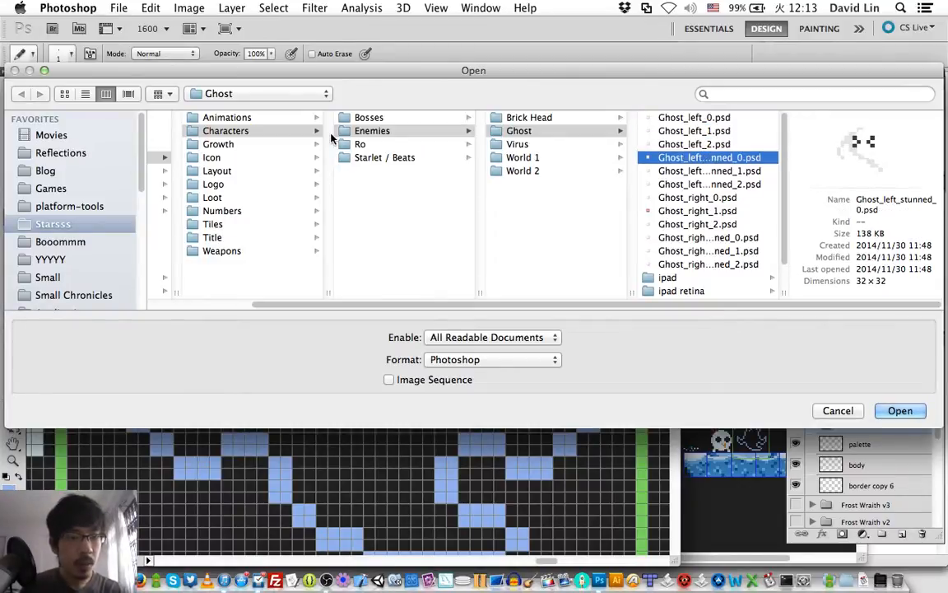
key(Down)
key(Up)
key(Up)
key(Up)
key(Up)
key(Up)
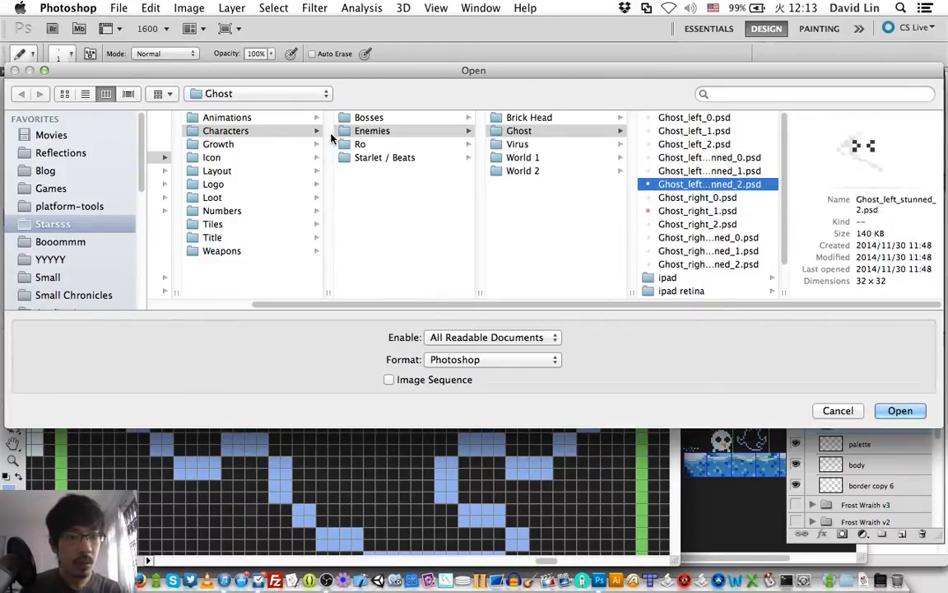
key(Up)
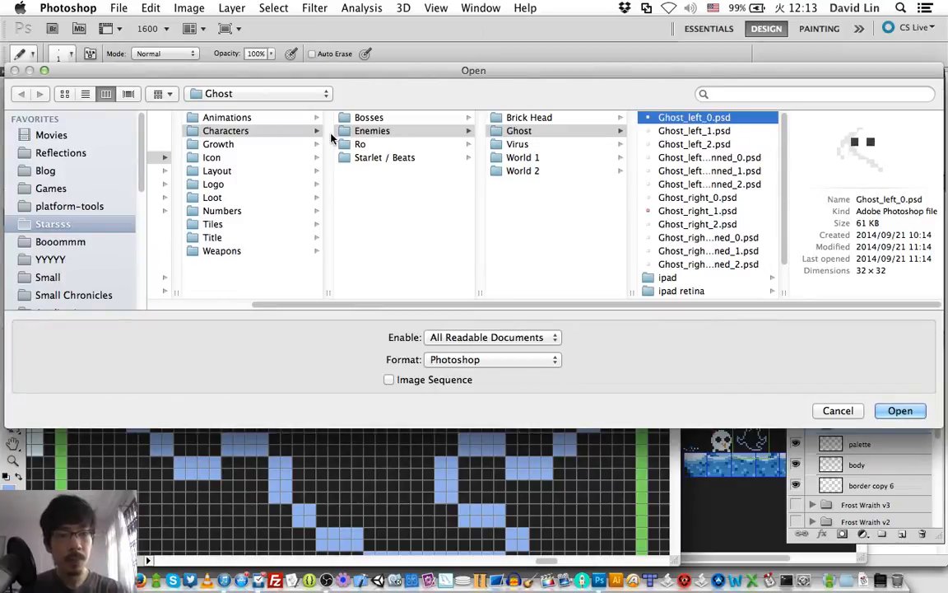
key(Return)
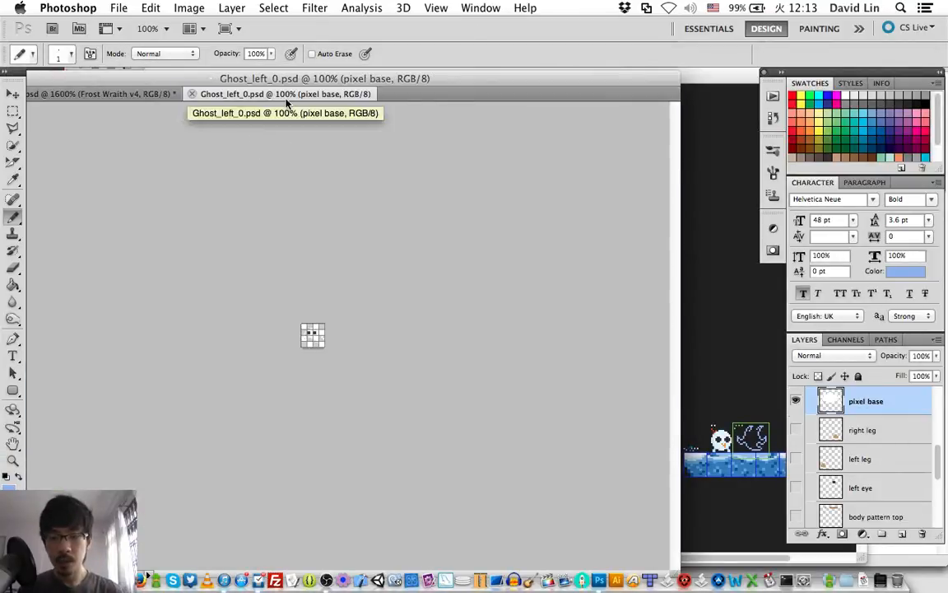
- Float Ghost_left_0.psd in its own window at 600% zoom and show its reddish-brown Background layer
drag(285, 93, 325, 85)
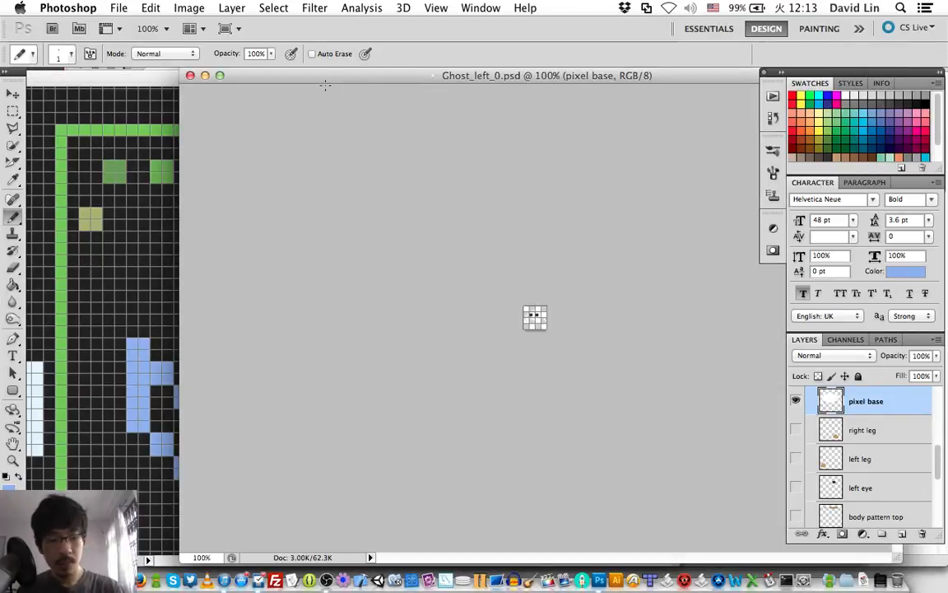
key(super+equal)
key(super+equal)
key(super+equal)
key(super+equal)
key(super+equal)
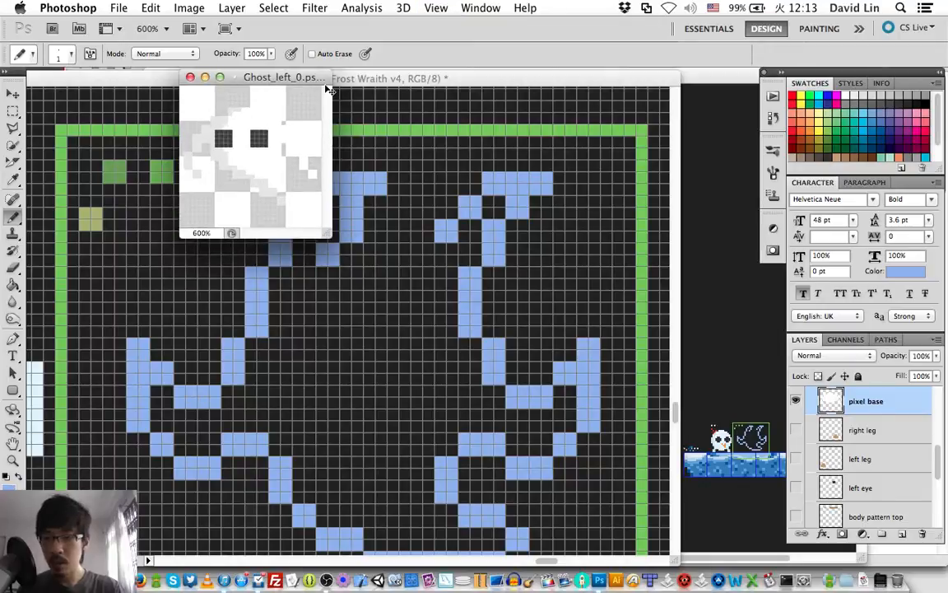
scroll(868, 446, down, 5)
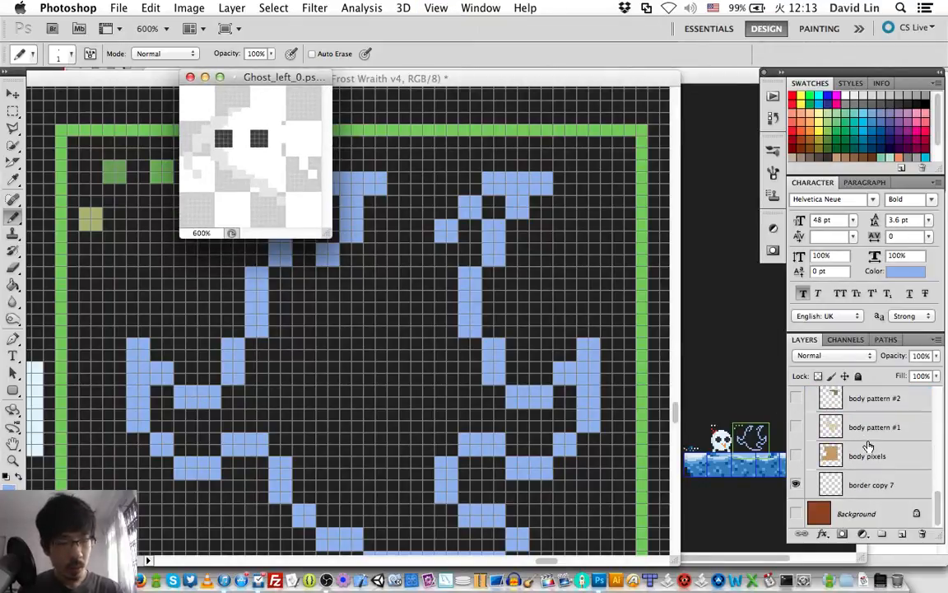
click(795, 513)
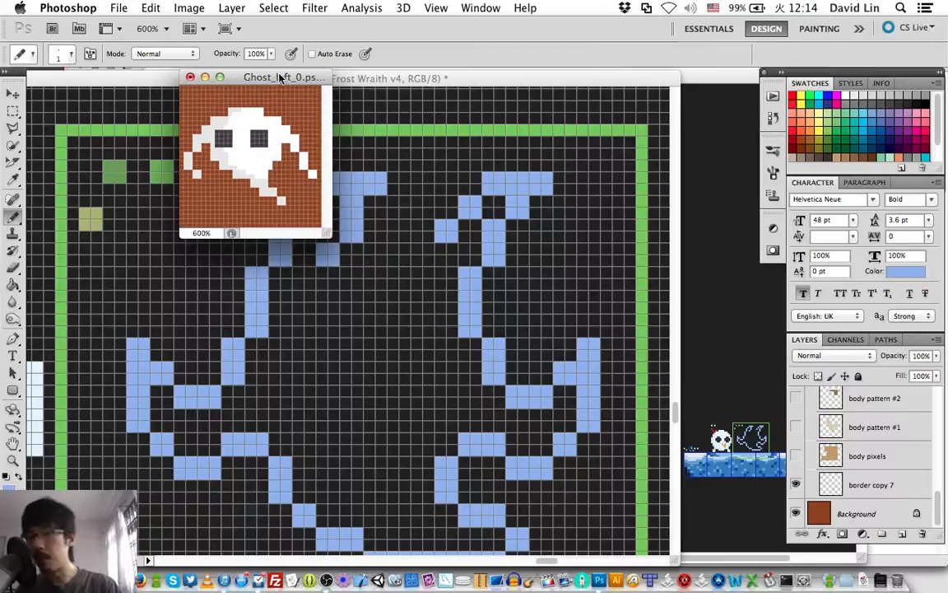
- Return to stageCanvas.psd and make the body layer of the Frost Wraith v4 group active
click(391, 78)
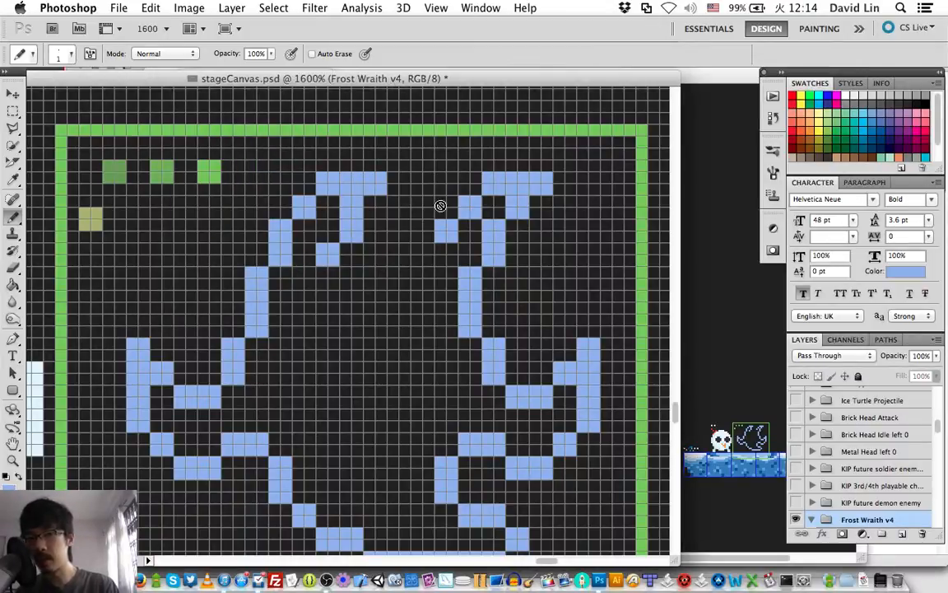
scroll(439, 205, down, 1)
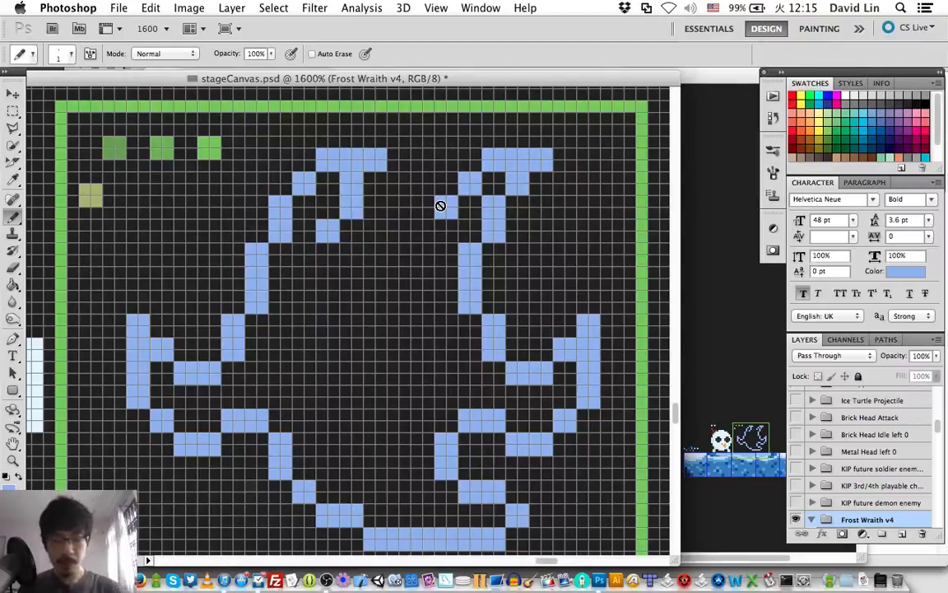
scroll(885, 431, down, 5)
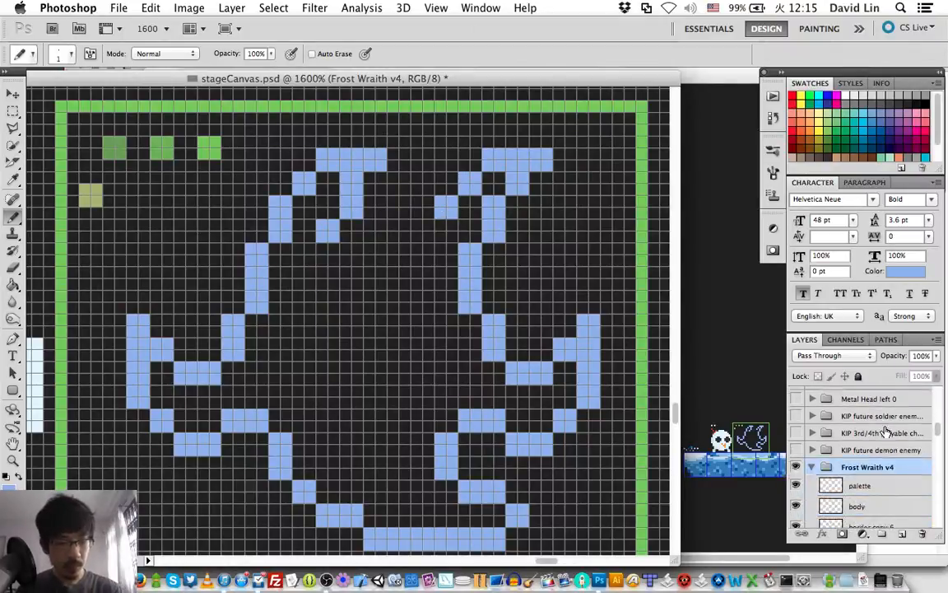
click(857, 445)
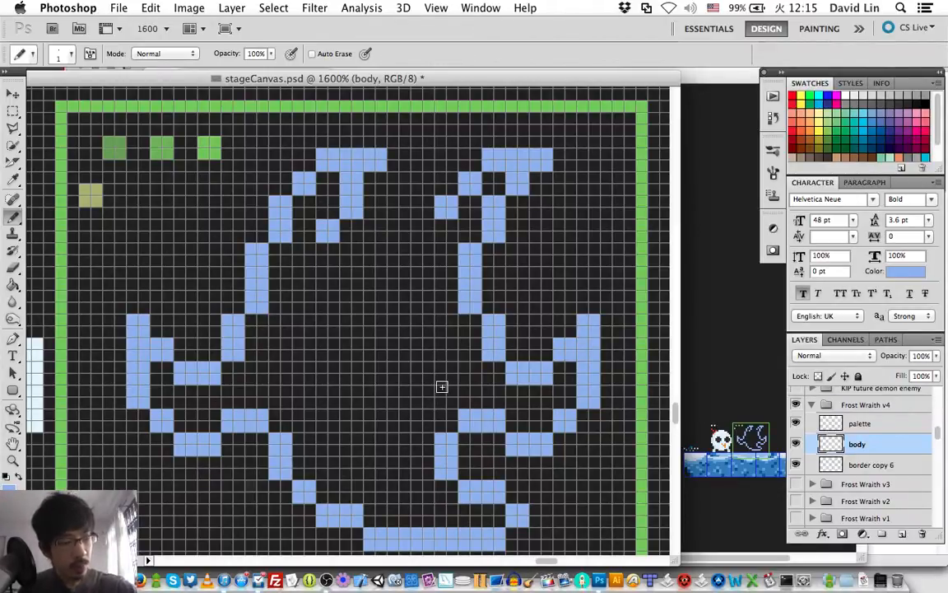
click(422, 233)
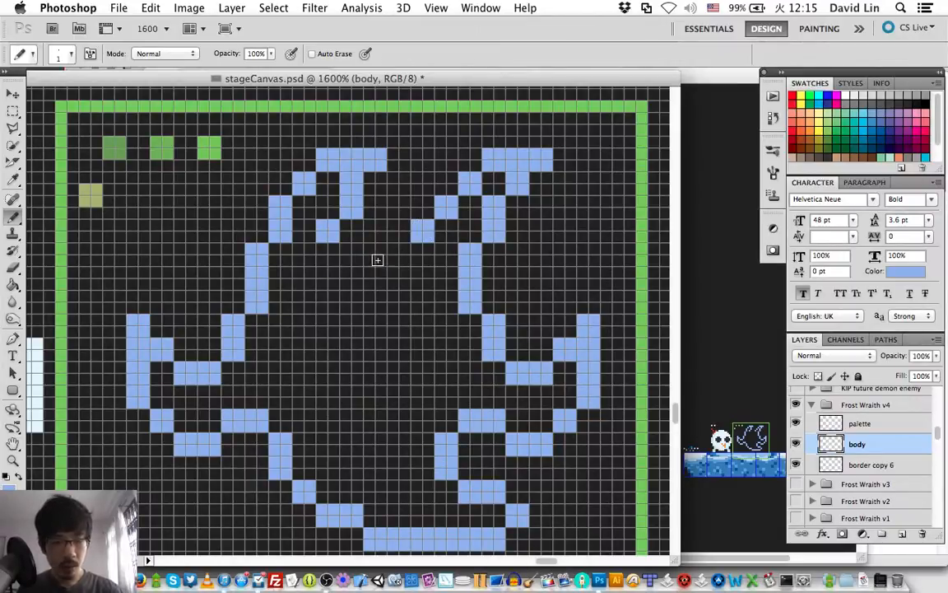
key(ctrl+z)
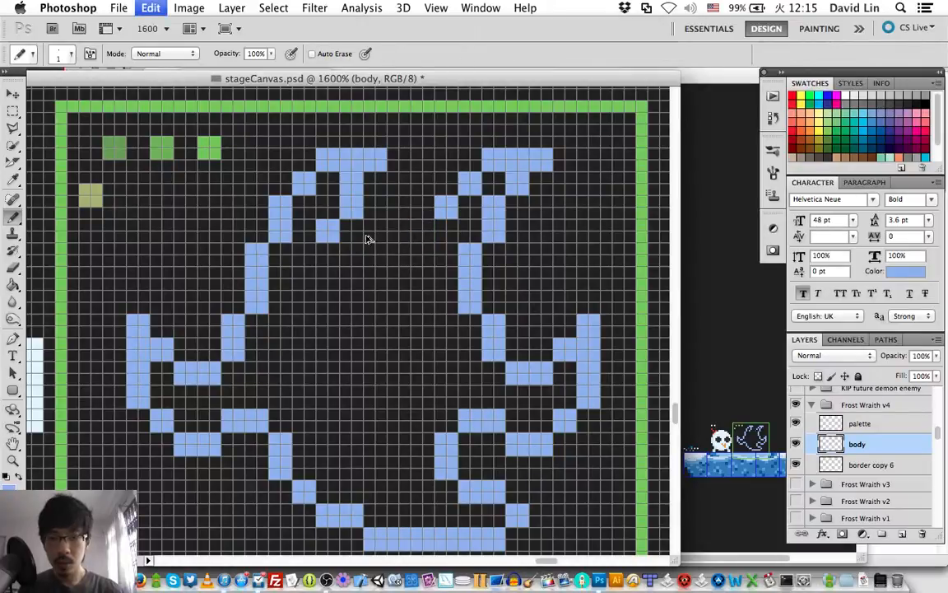
click(372, 235)
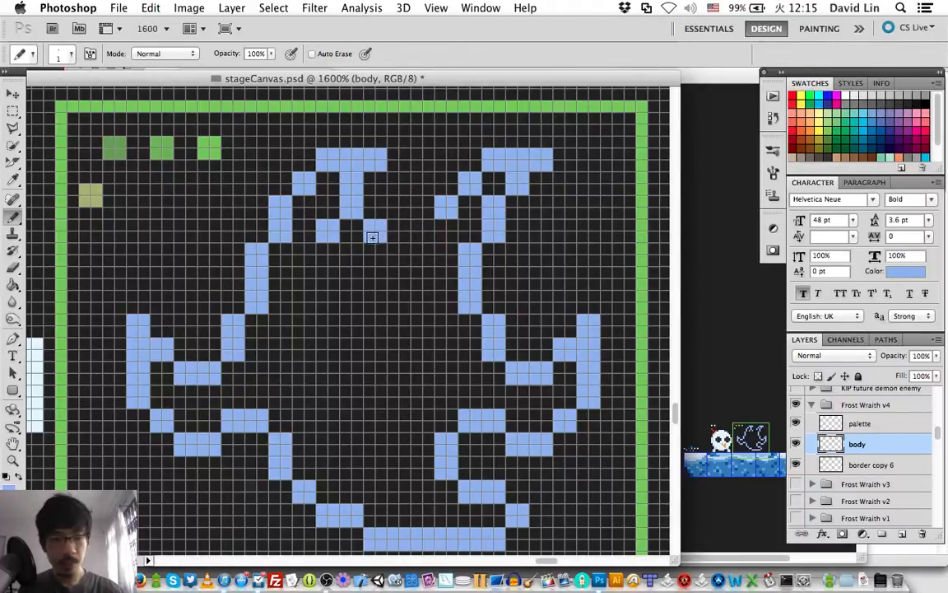
key(ctrl+z)
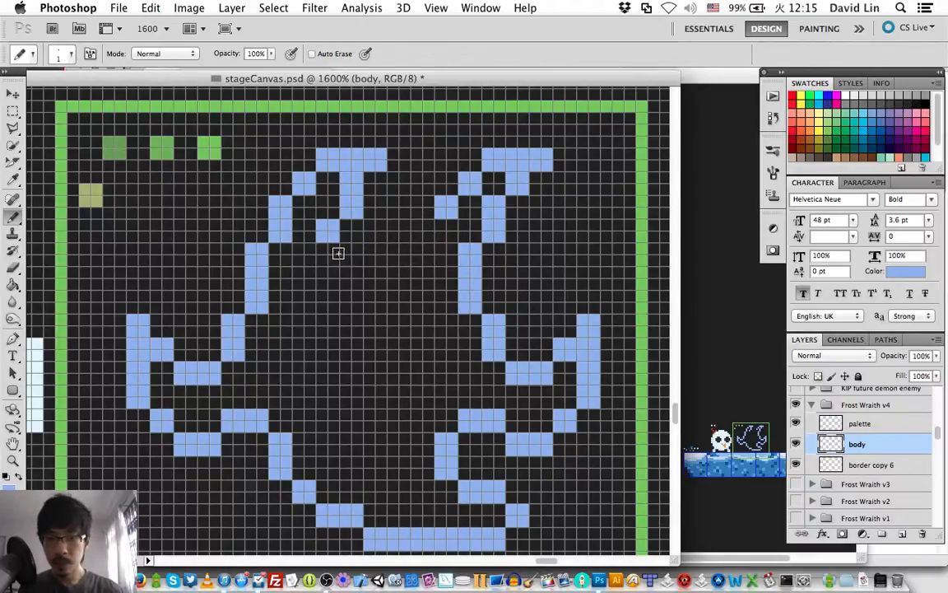
- Try joining the two horns' inner edges with a V-shaped line of light blue pixel blocks, and undo it
click(352, 254)
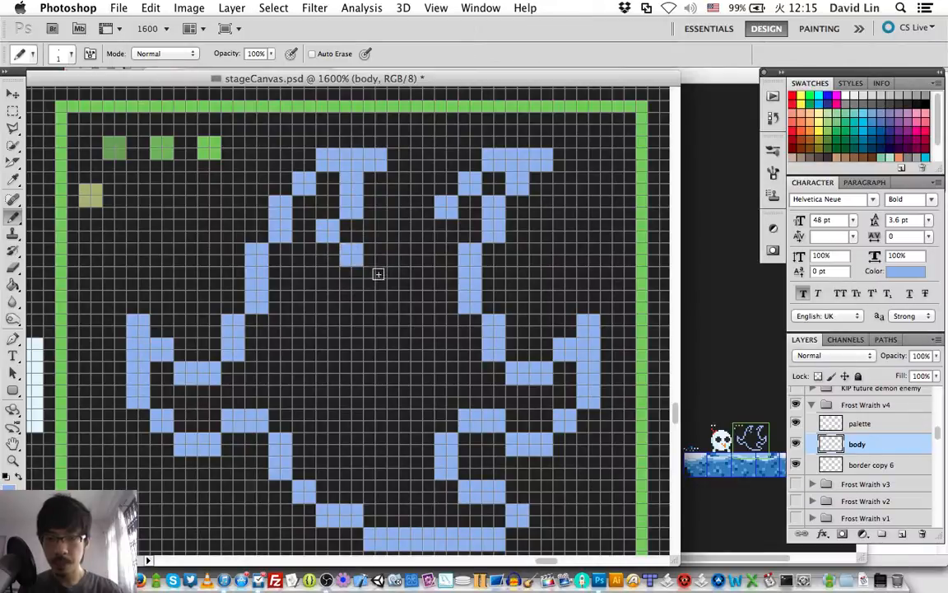
drag(378, 271, 381, 283)
mouse_move(405, 248)
mouse_down()
mouse_move(394, 261)
mouse_move(404, 261)
mouse_move(394, 235)
mouse_up()
click(425, 207)
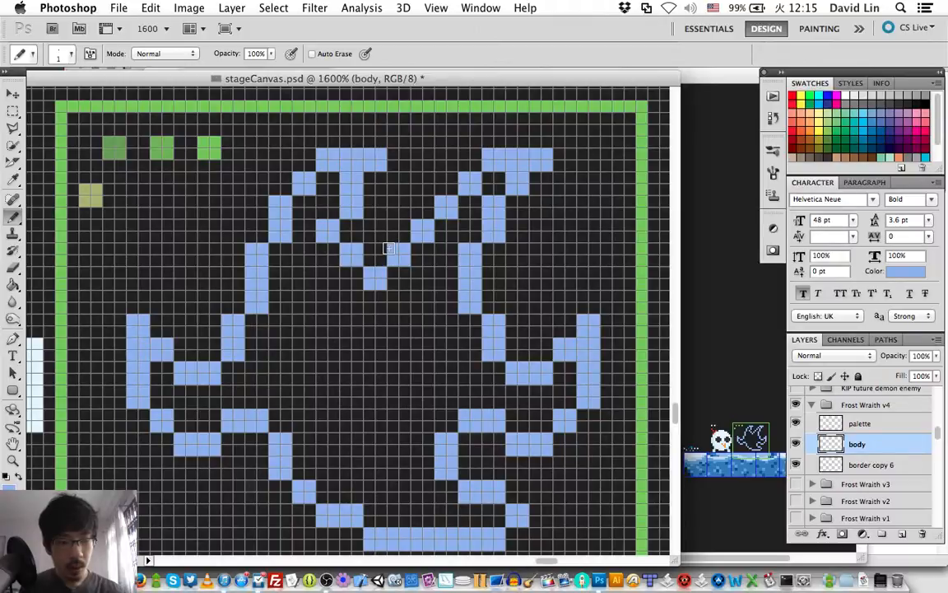
key(super+alt+z)
key(super+alt+z)
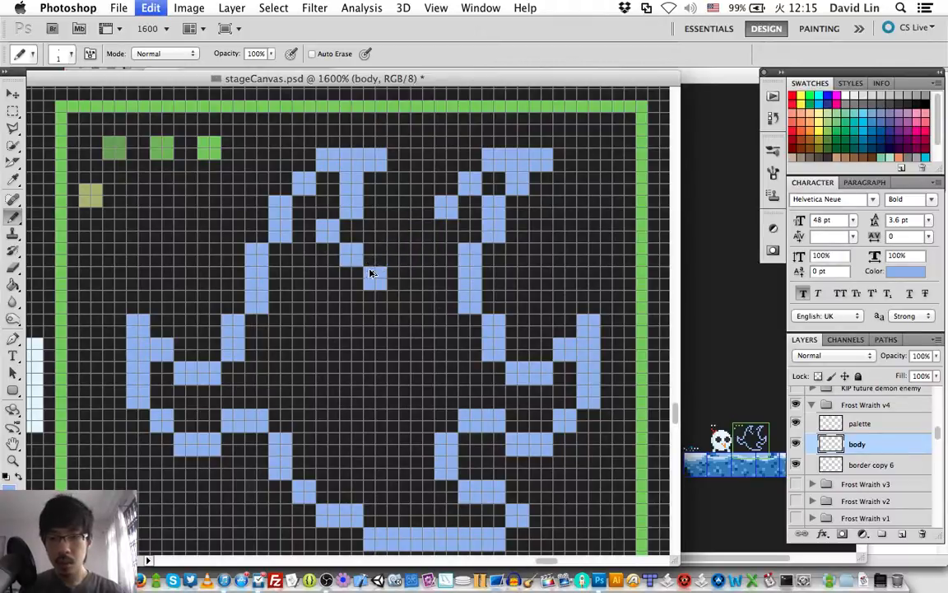
key(super+alt+z)
key(super+alt+z)
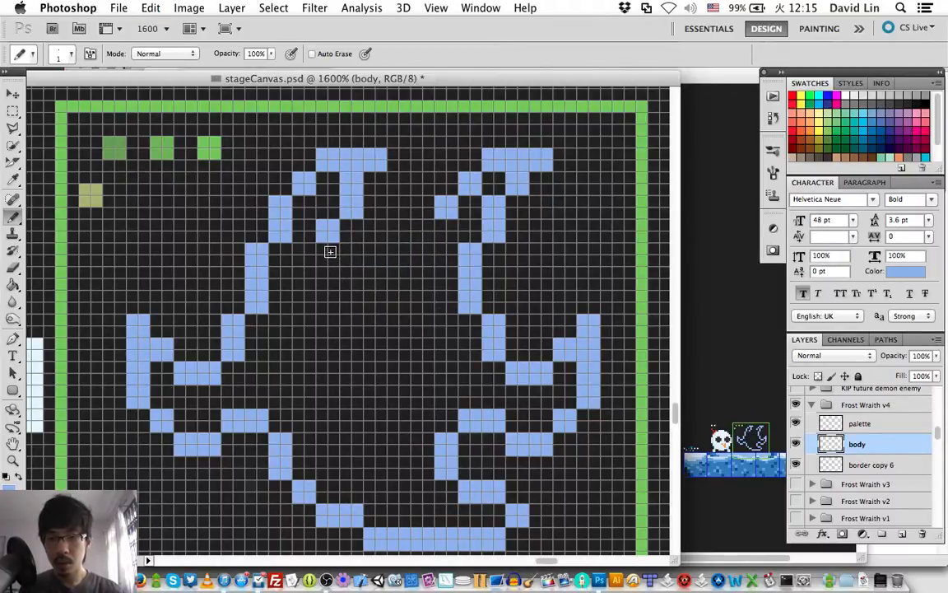
- Extend the left horn's inner edge down one light blue block, add one diagonally below it and two side-by-side blocks for the head's top
click(330, 251)
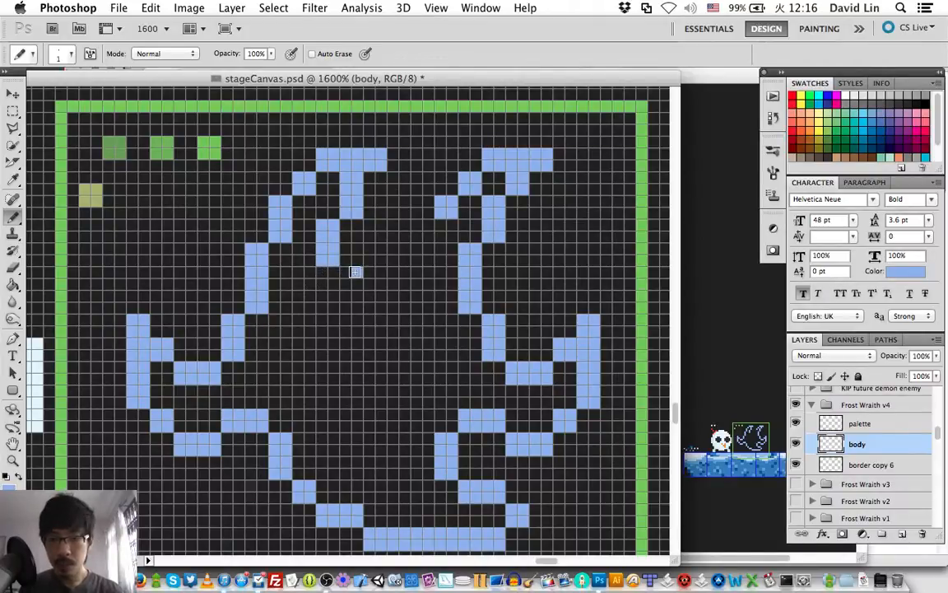
click(355, 272)
click(377, 251)
click(398, 259)
- Try continuing the right horn's inner edge with one block diagonally below it and another straight below, undoing each
click(422, 232)
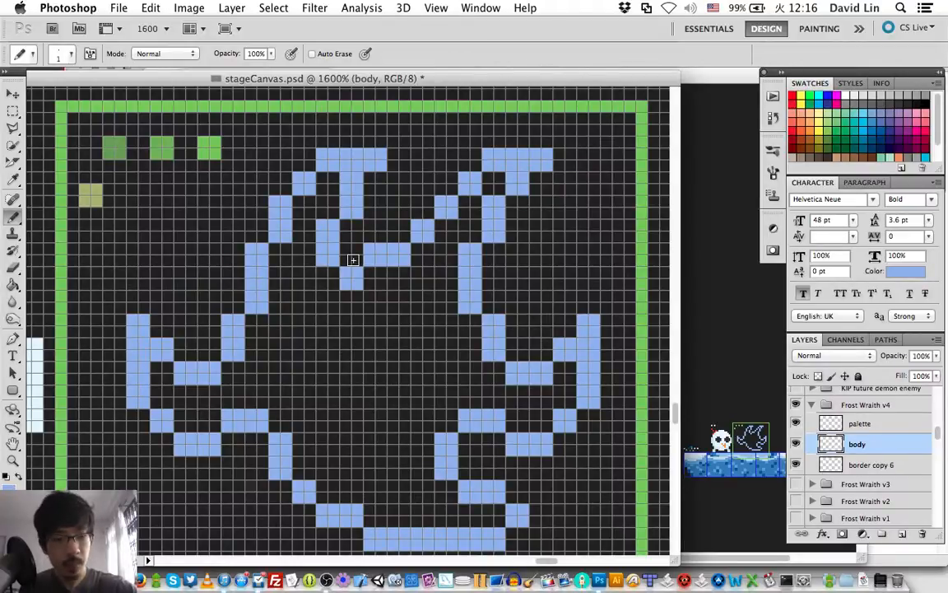
key(super+z)
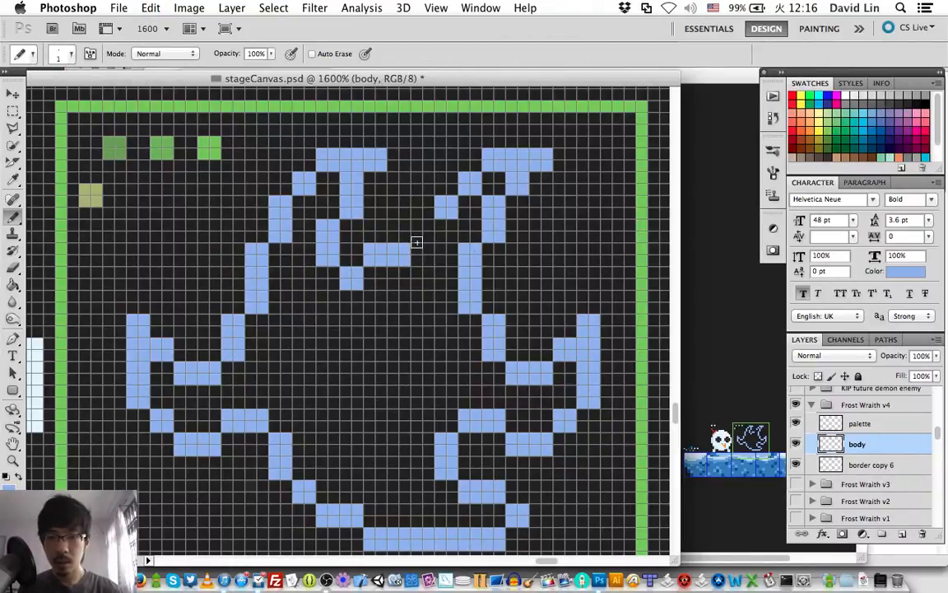
mouse_move(451, 227)
mouse_down()
mouse_move(441, 229)
mouse_move(451, 237)
mouse_up()
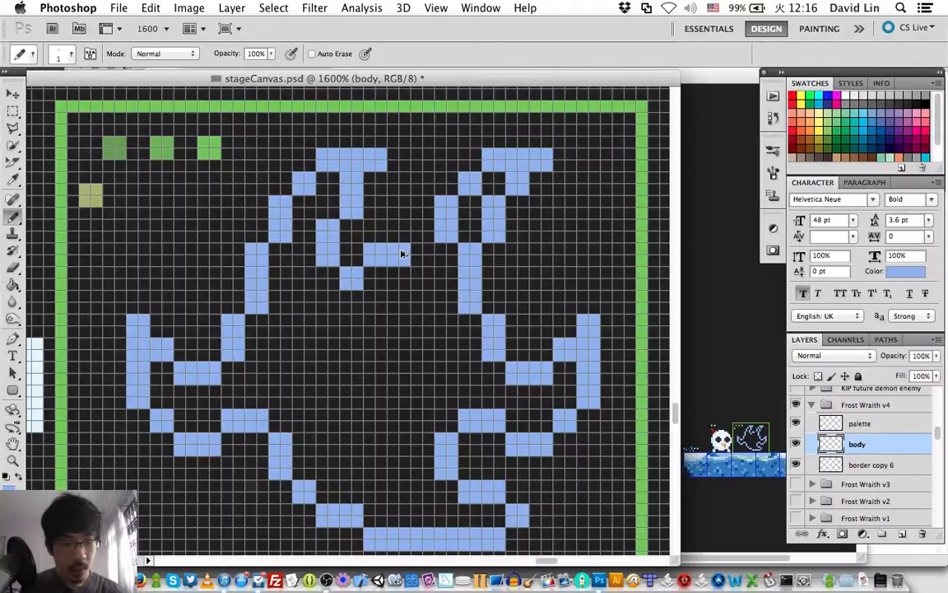
key(ctrl+z)
- Draw a two-block-tall inner edge for the right horn, add a block diagonally below it, and repaint the central block between the horns
click(429, 225)
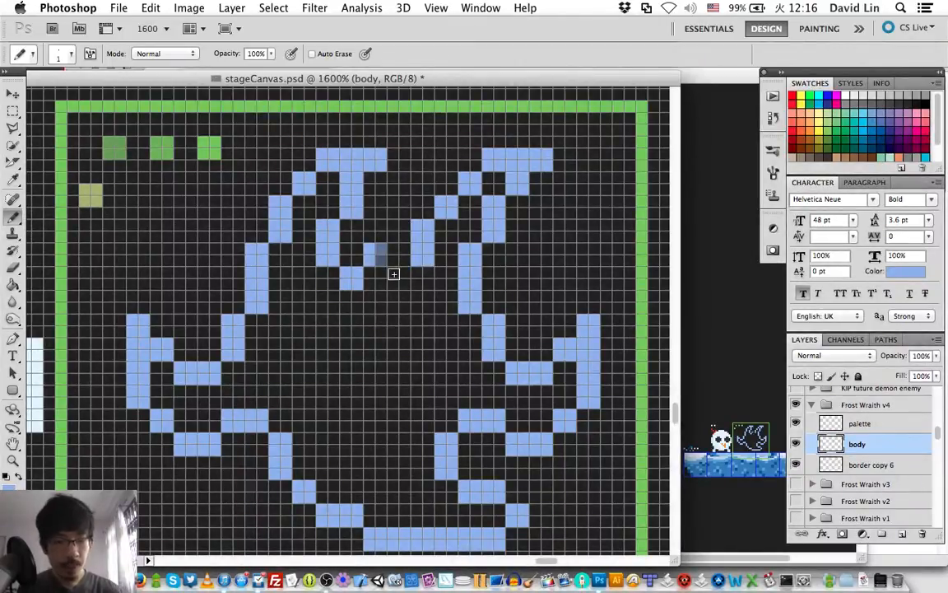
click(389, 275)
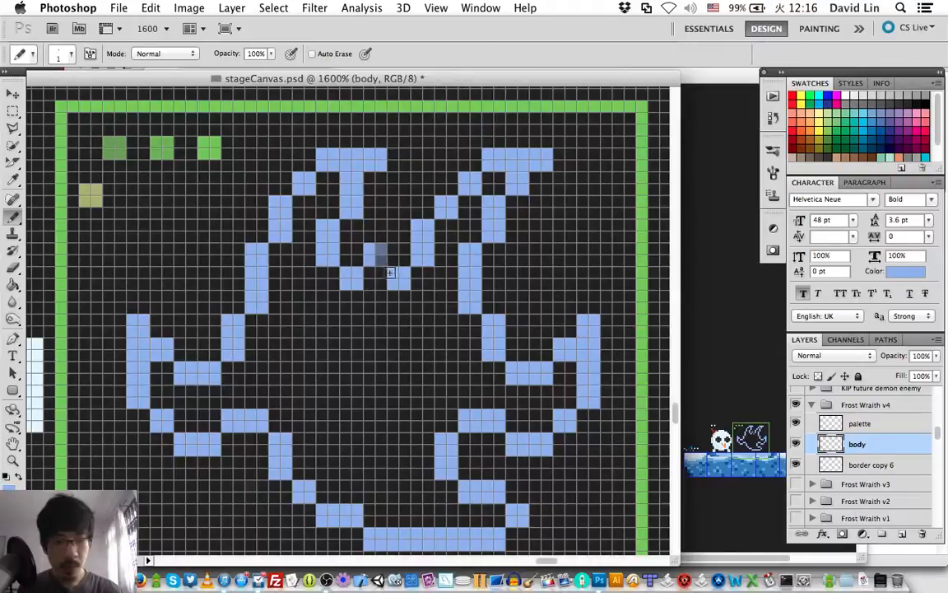
click(374, 252)
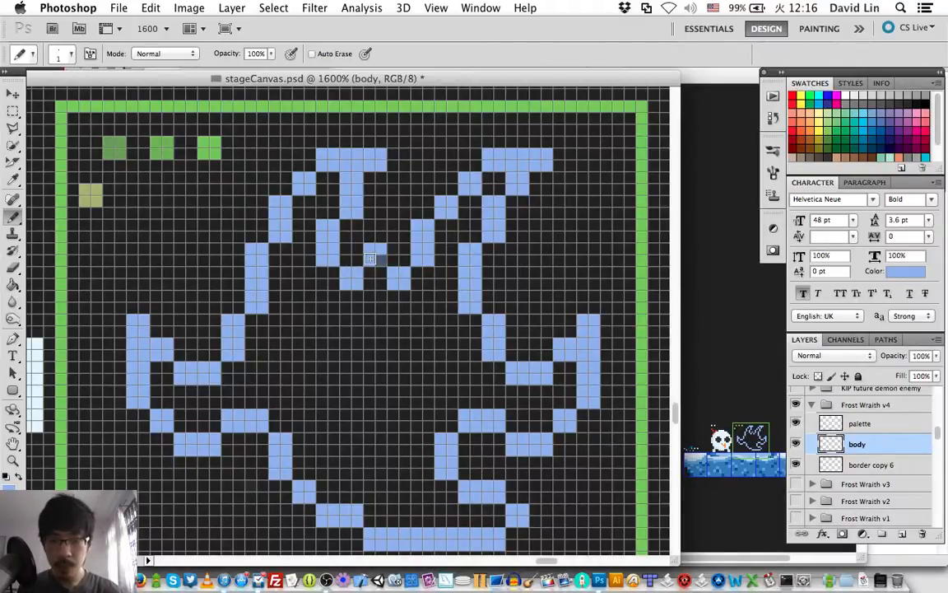